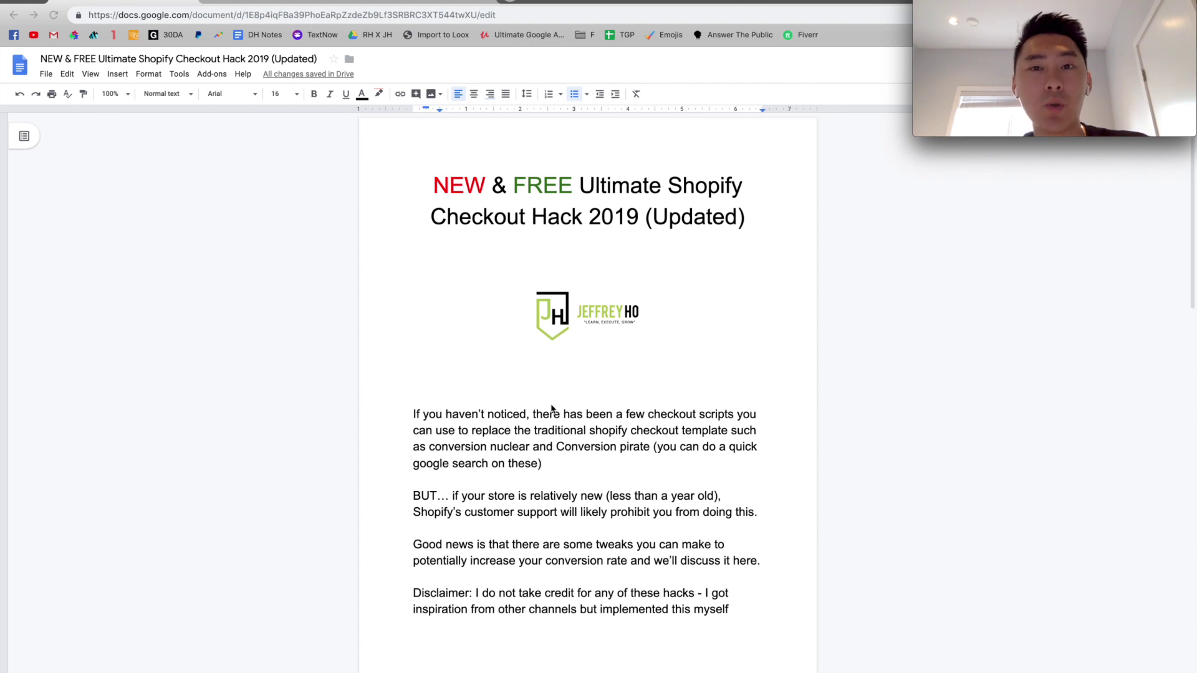
Read the checkout hack document's introduction down to the Hack 1 list of priority processing options
scroll(551, 409, down, 2)
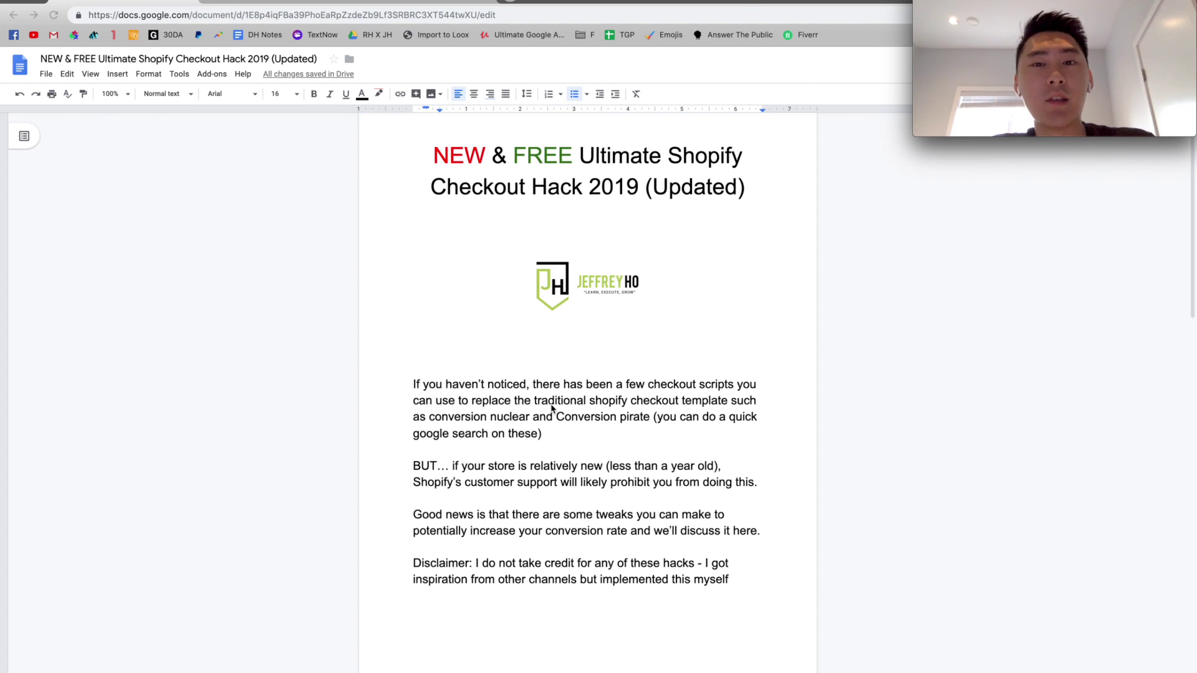
scroll(551, 409, down, 5)
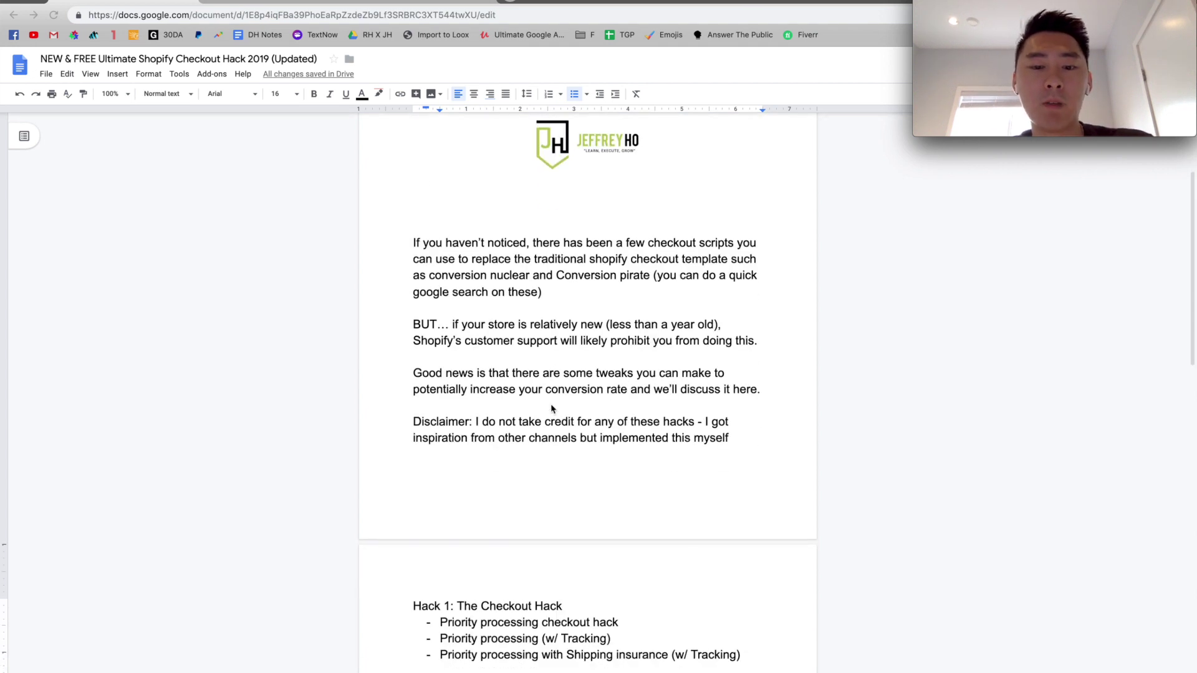
scroll(551, 408, down, 1)
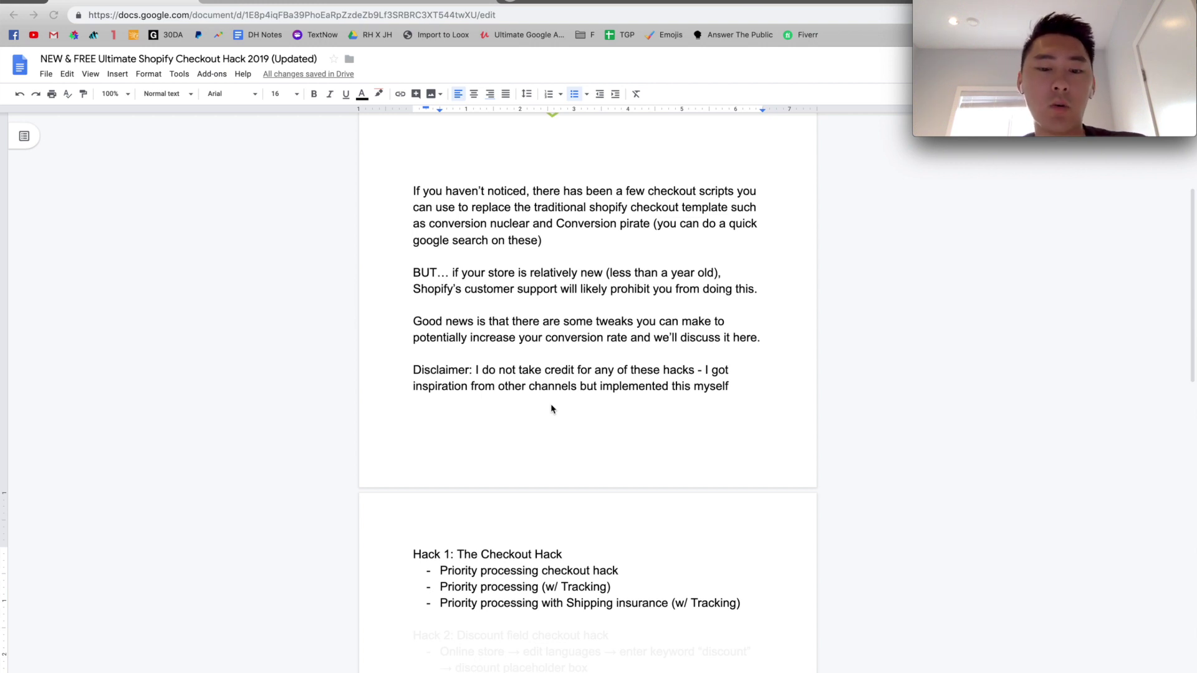
Switch to the Shopify admin and open the Domestic (Canada) shipping zone for editing from the store's shipping settings
key(ctrl+Tab)
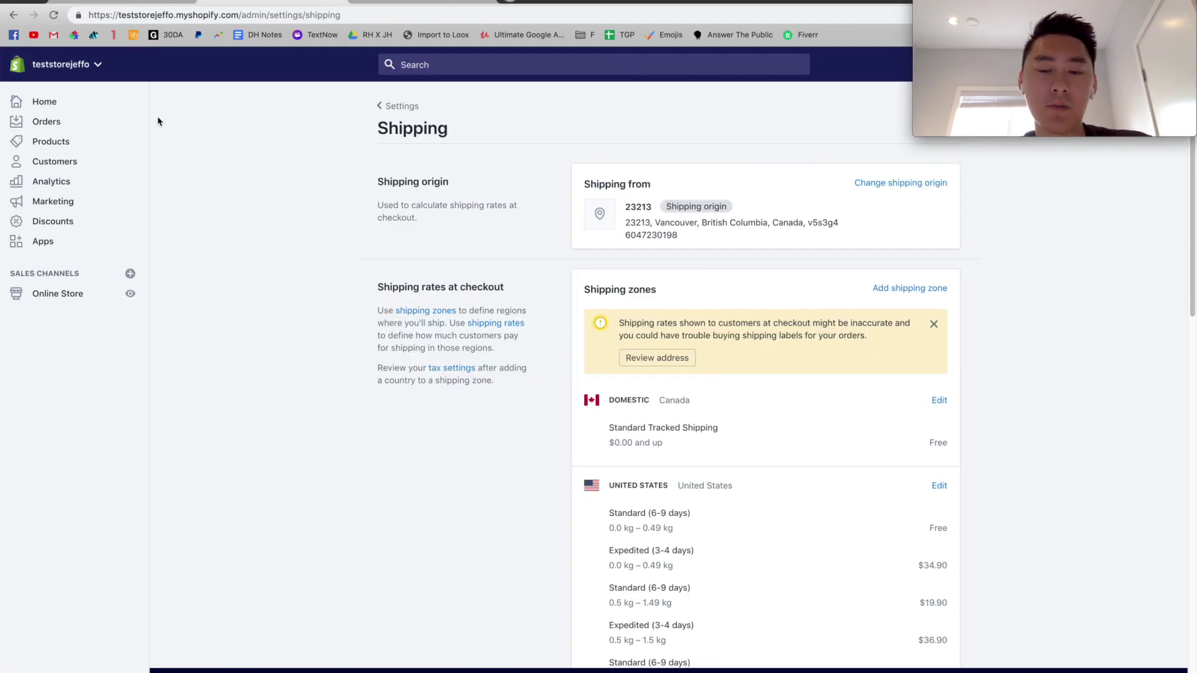
scroll(378, 326, down, 1)
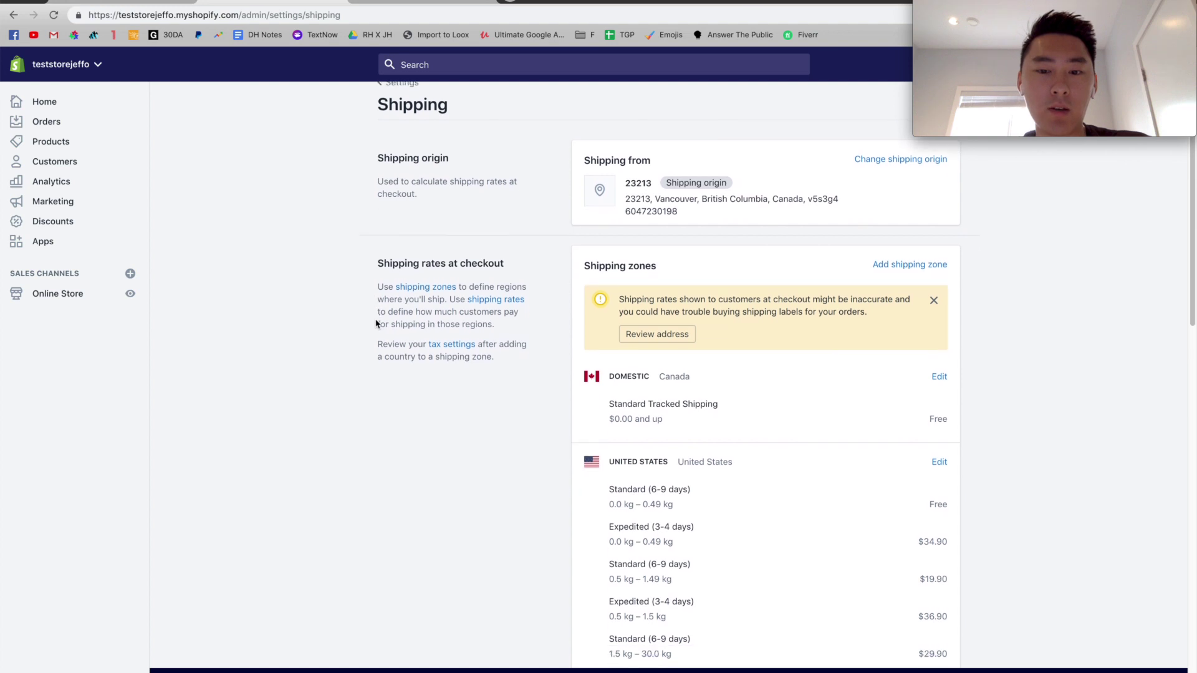
scroll(561, 358, up, 1)
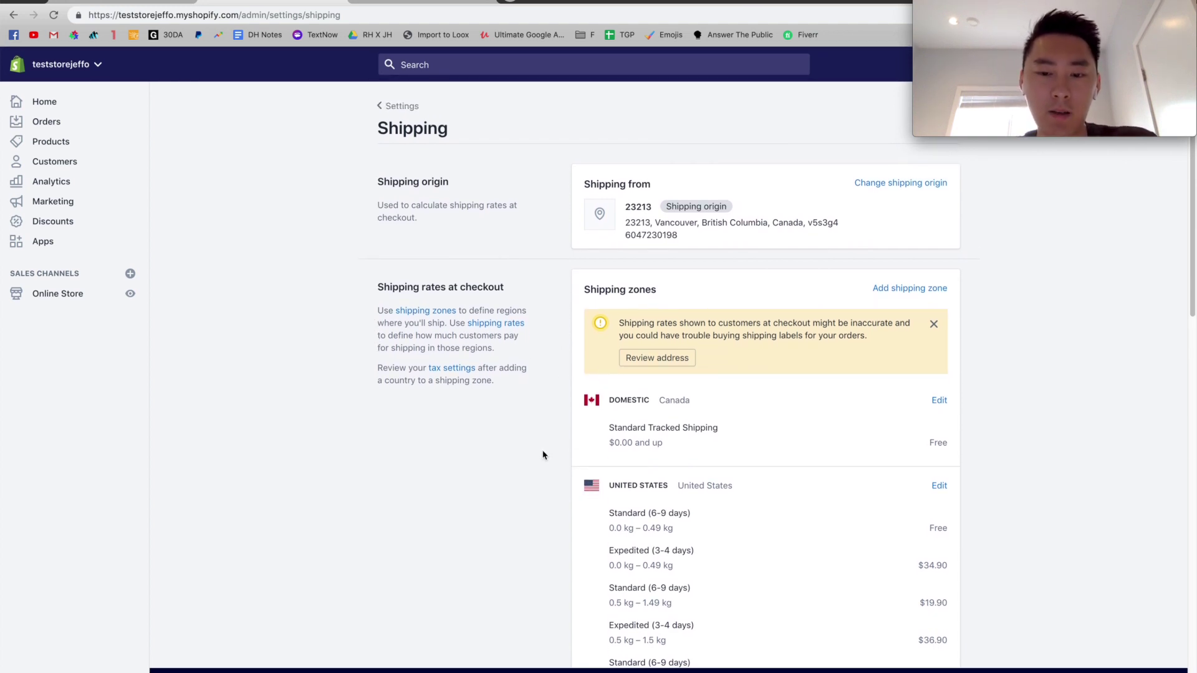
scroll(455, 409, down, 4)
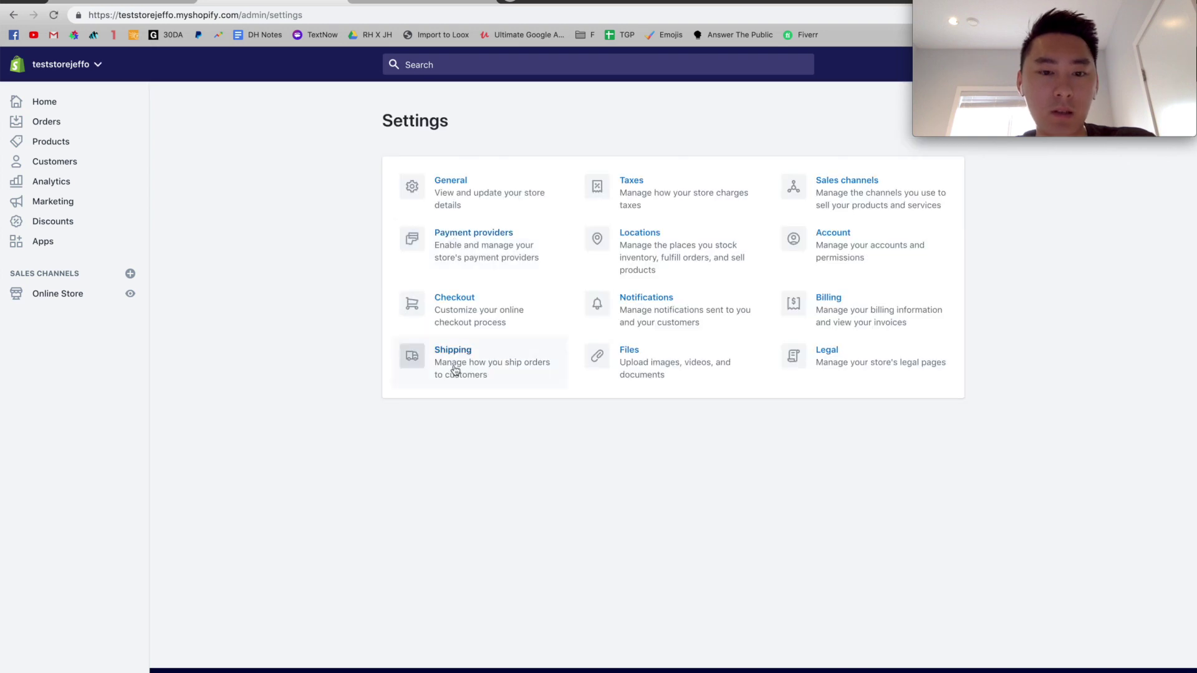
click(455, 370)
scroll(816, 387, down, 2)
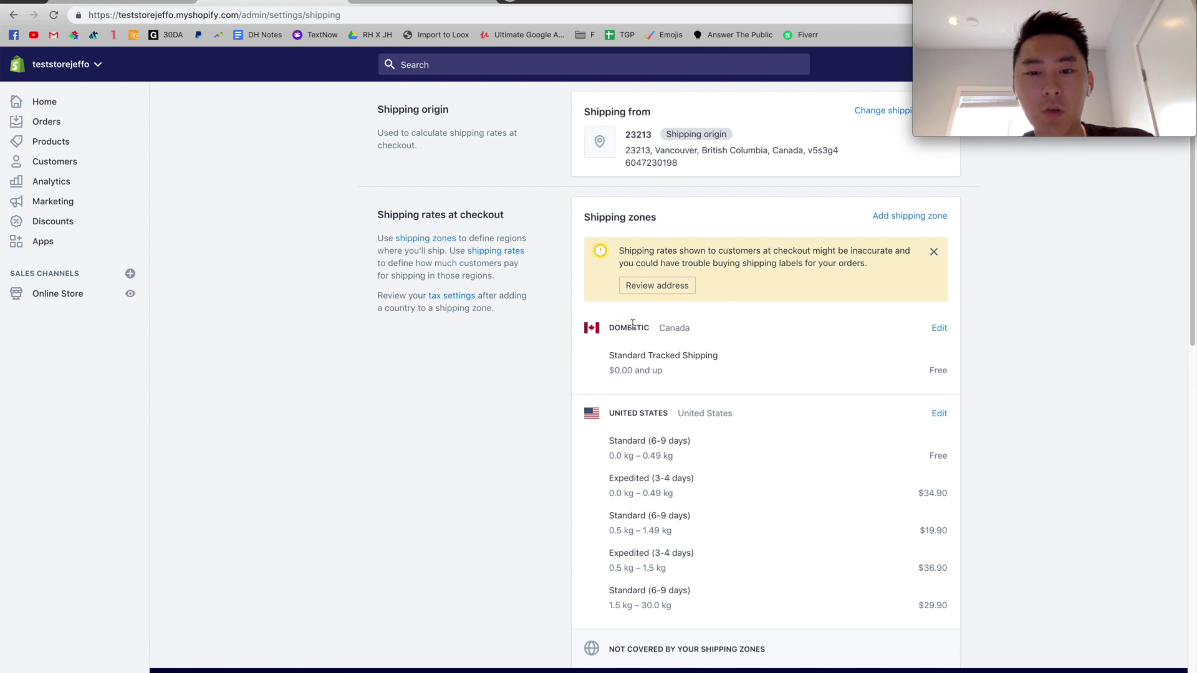
click(939, 329)
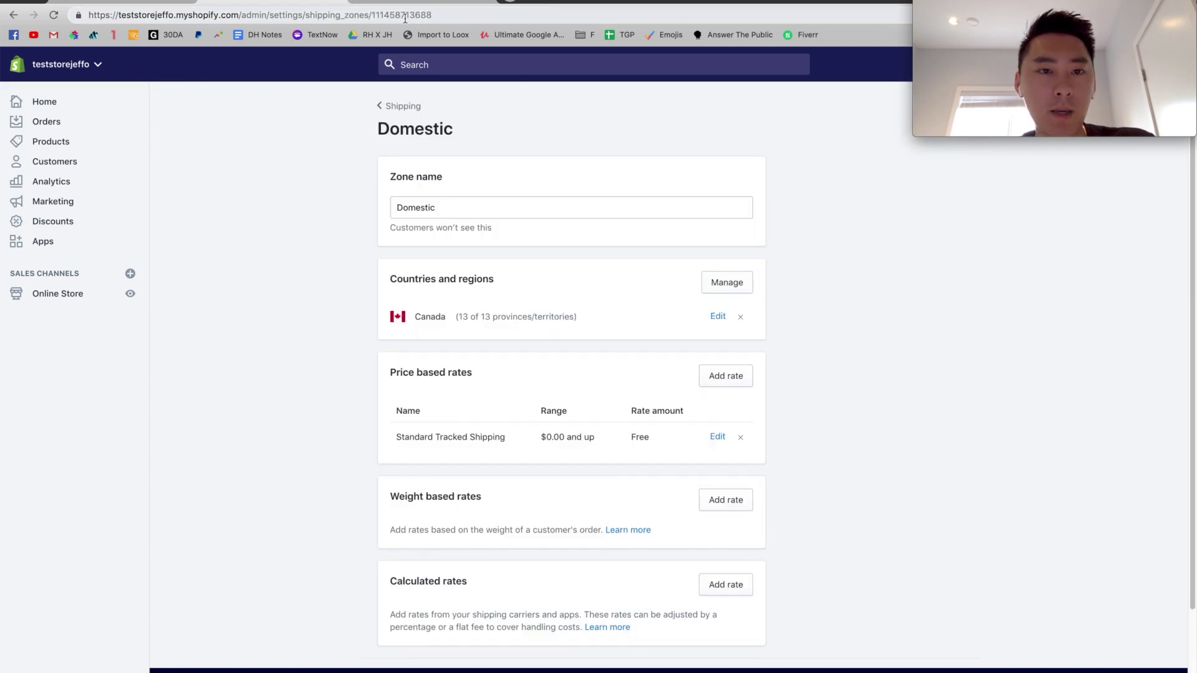
Check the shipping method in the checkout preview and the Hack 1 list in the document, and return to the Domestic zone
click(399, 2)
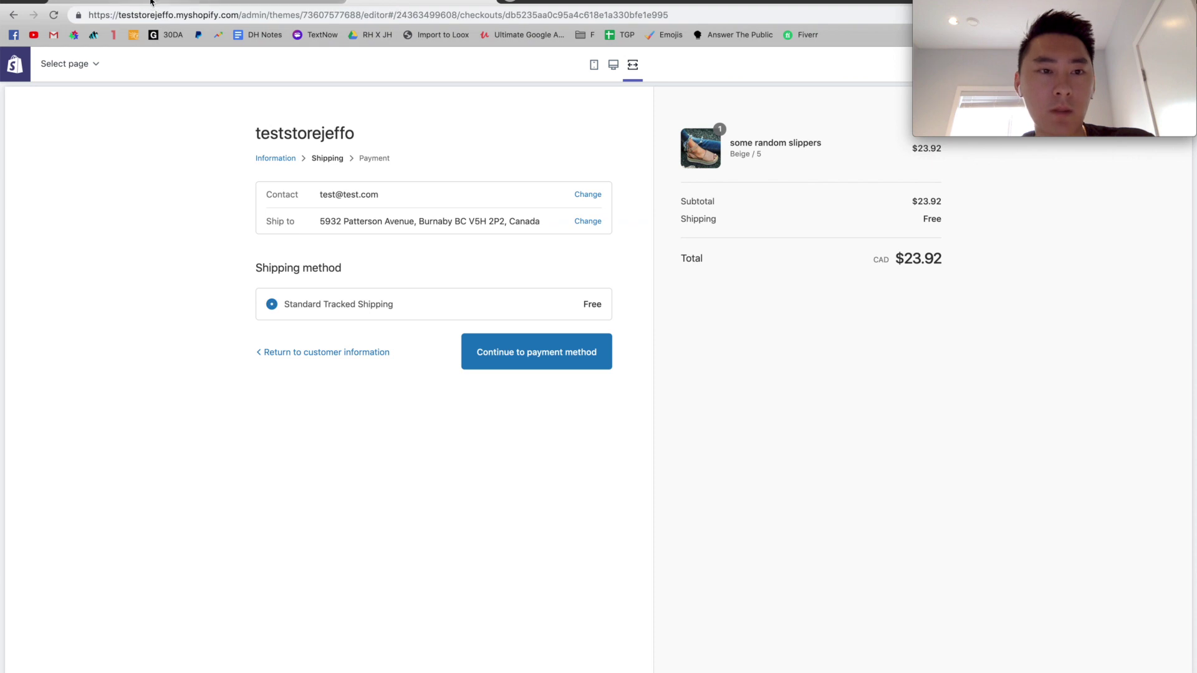
click(151, 2)
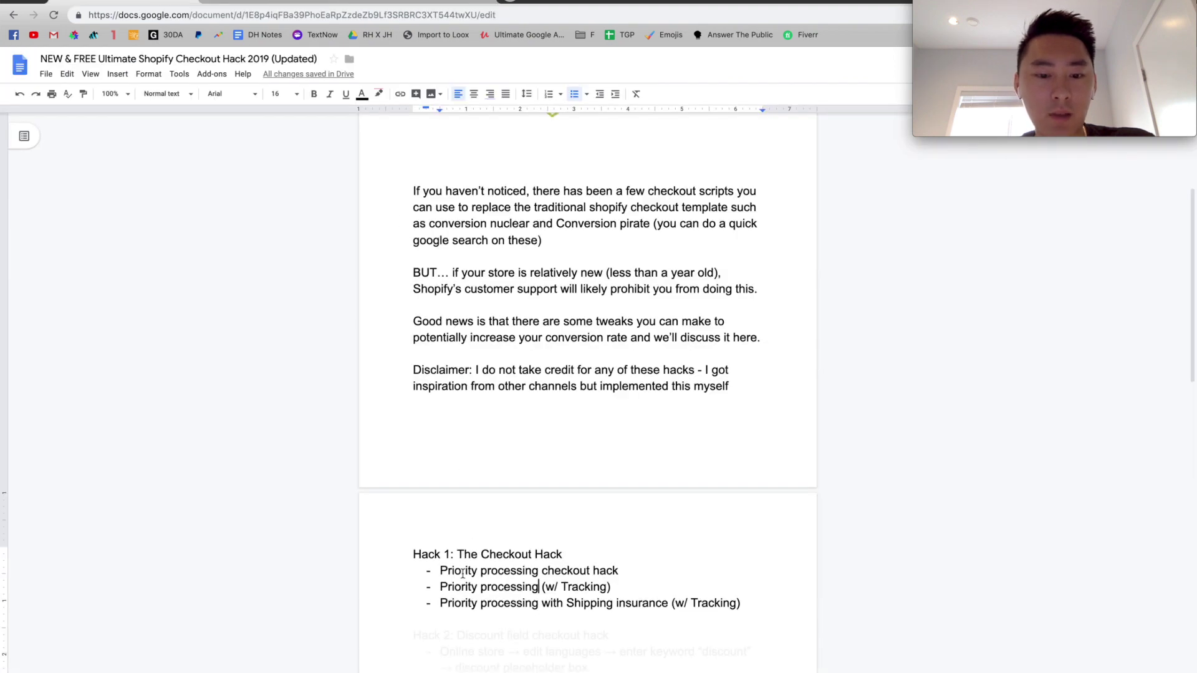
click(274, 5)
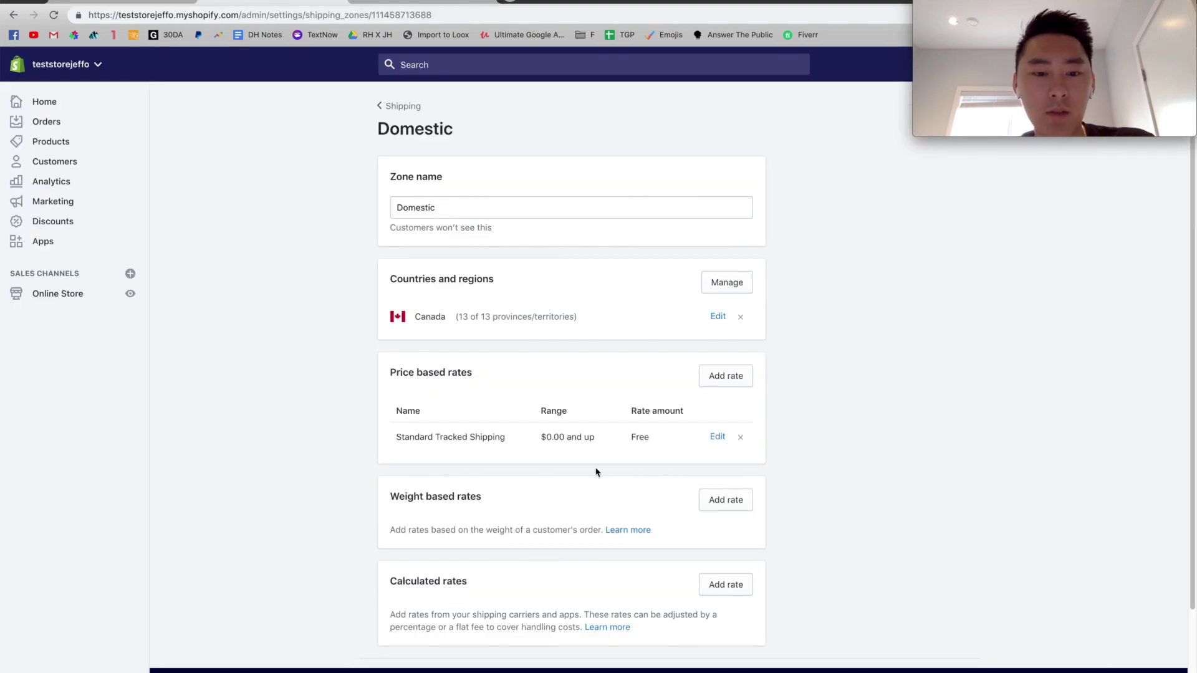
Rename the Domestic zone's existing price based rate as "Standard Shipping (with Tracking)"
click(716, 438)
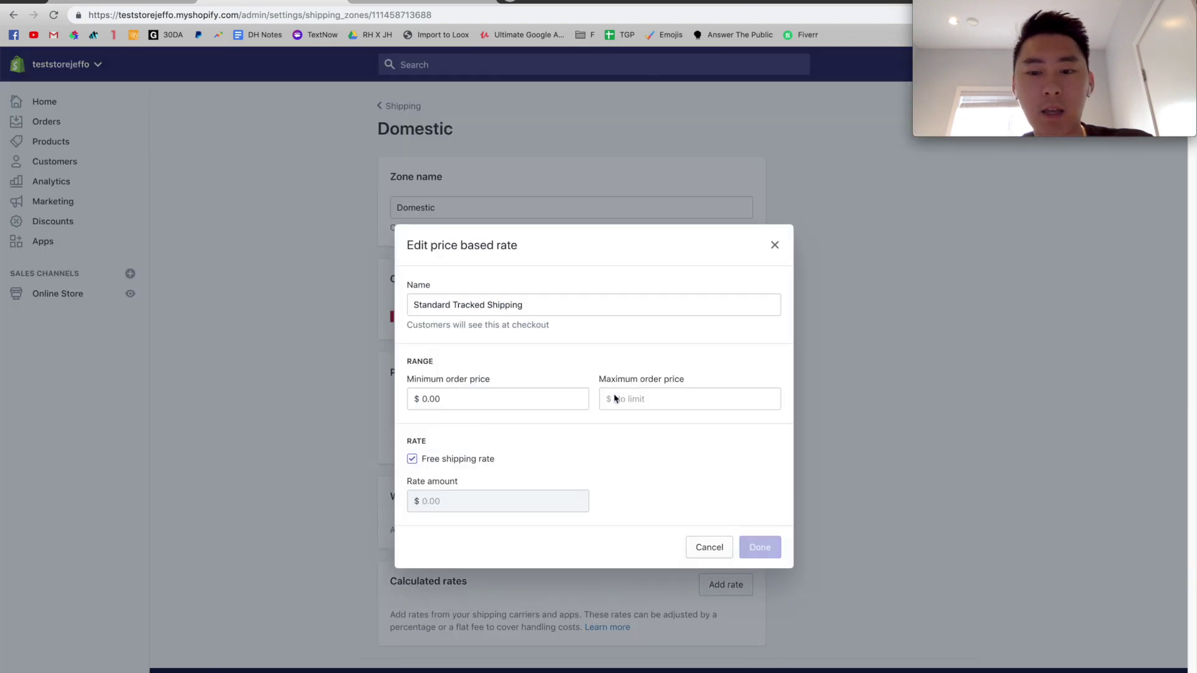
triple_click(557, 310)
click(456, 305)
drag(454, 305, 542, 307)
text(Shipping )
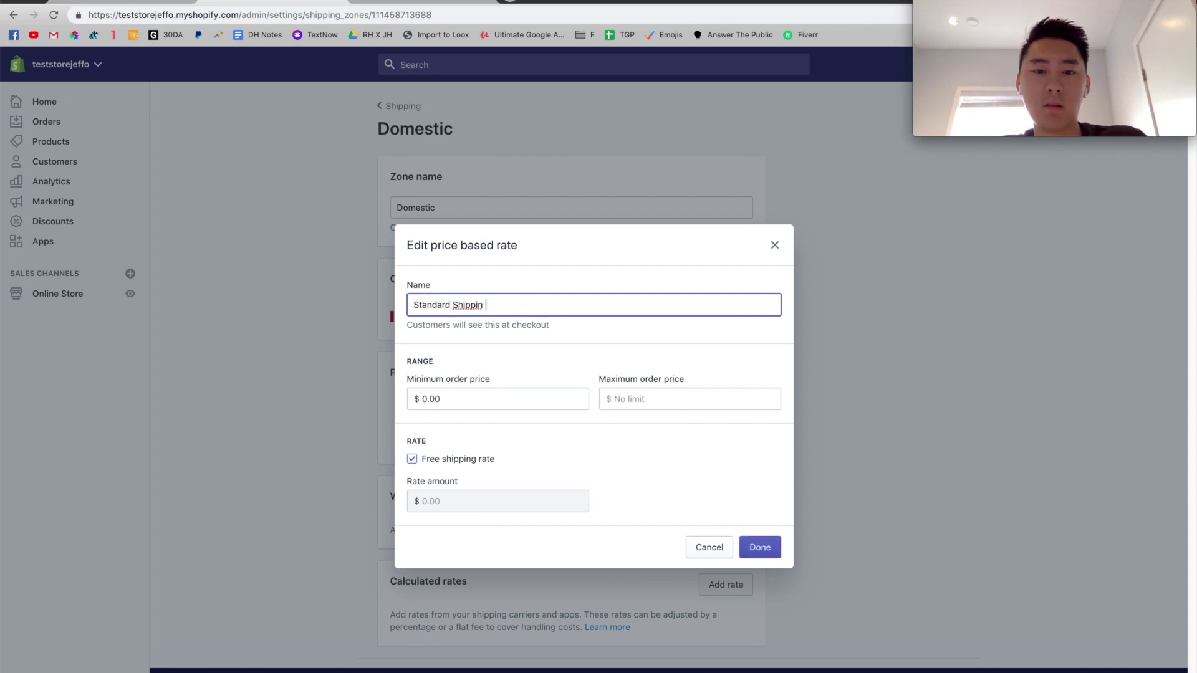
text((wi)
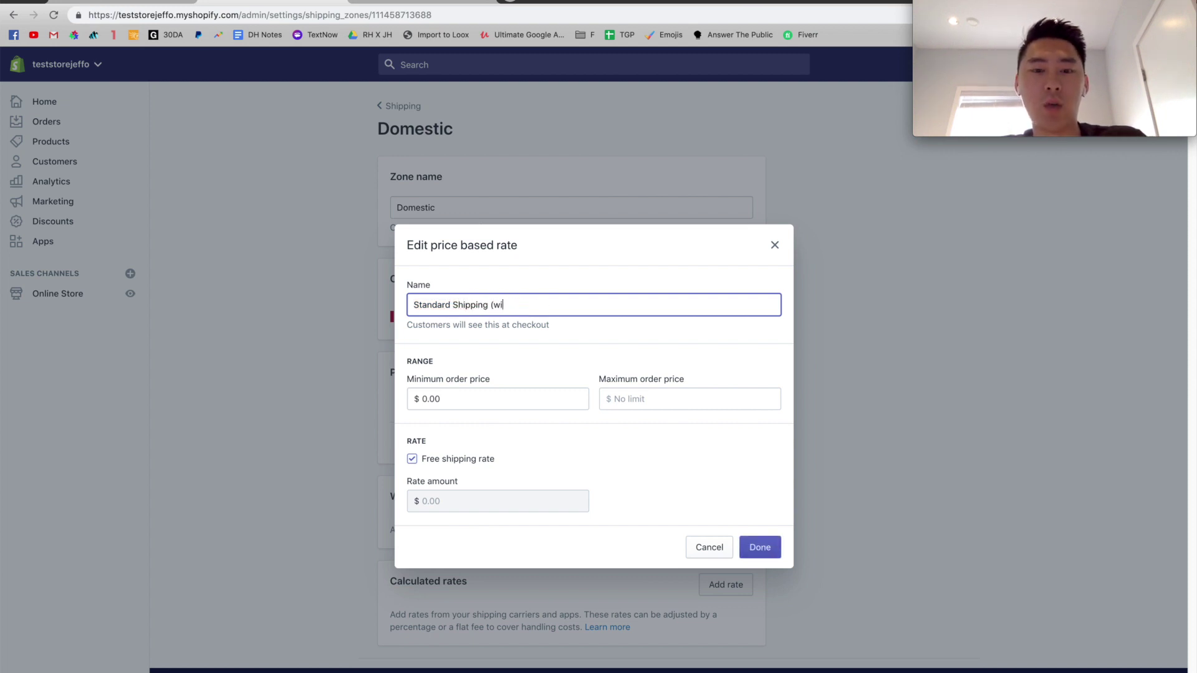
text(th Tracking))
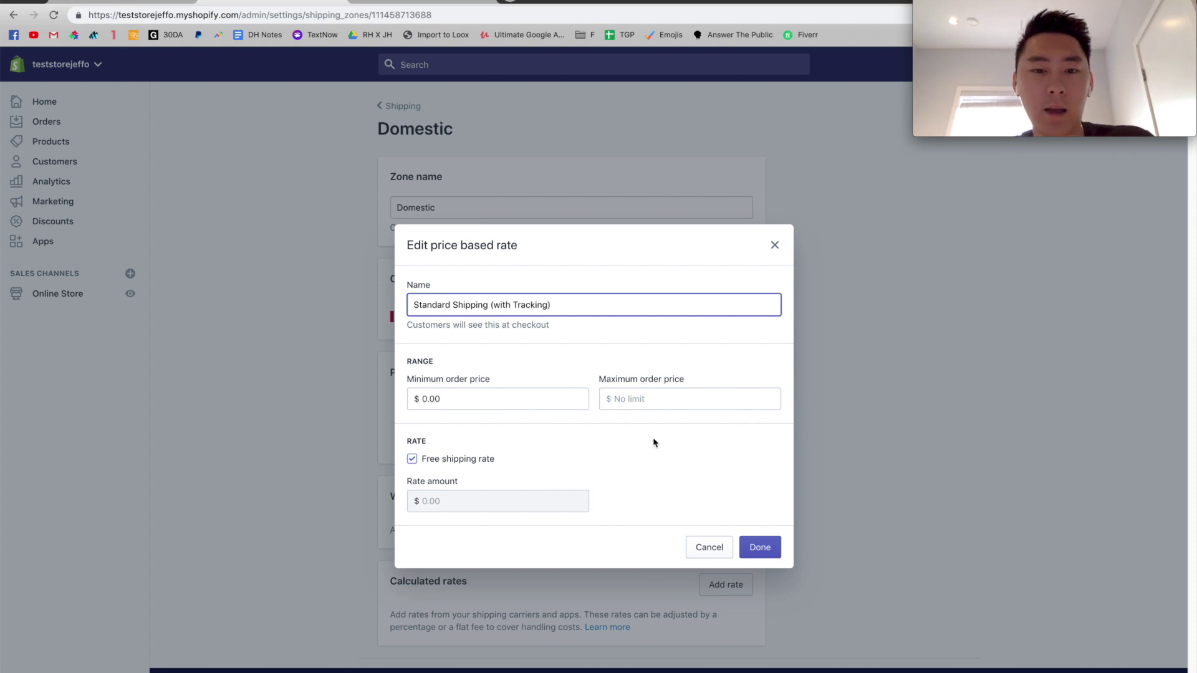
click(754, 548)
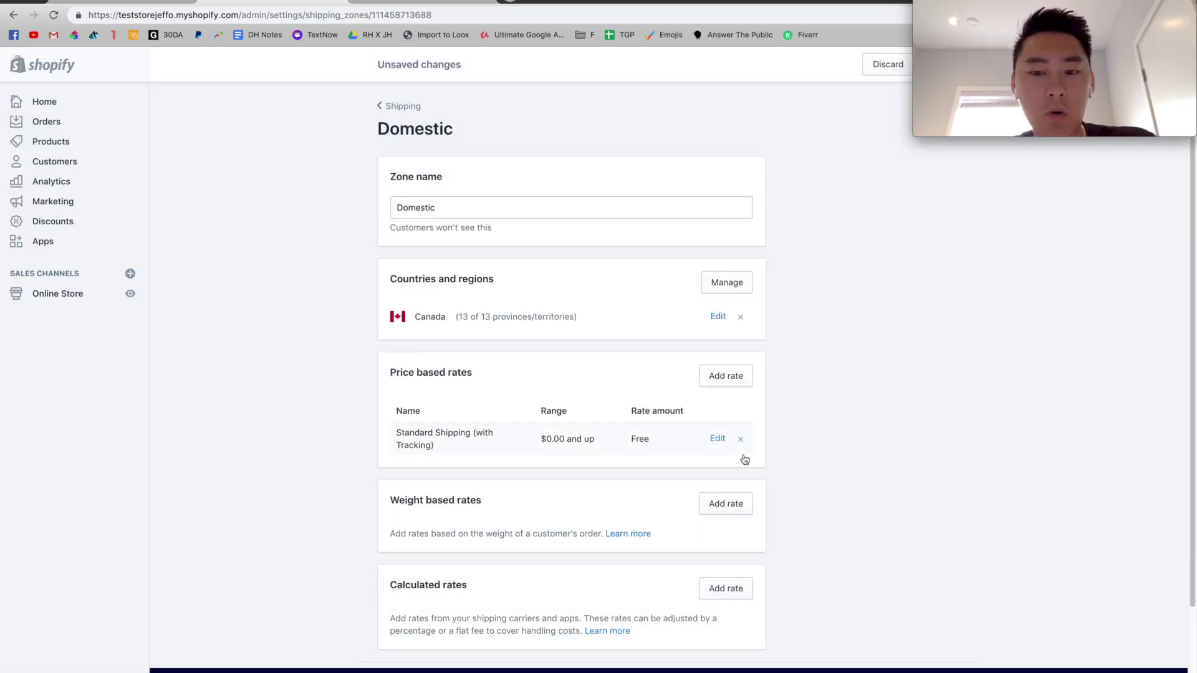
Add a price based rate named "Priority Processing (with Tracking)" to the Domestic zone with a rate amount of $3.99
click(733, 387)
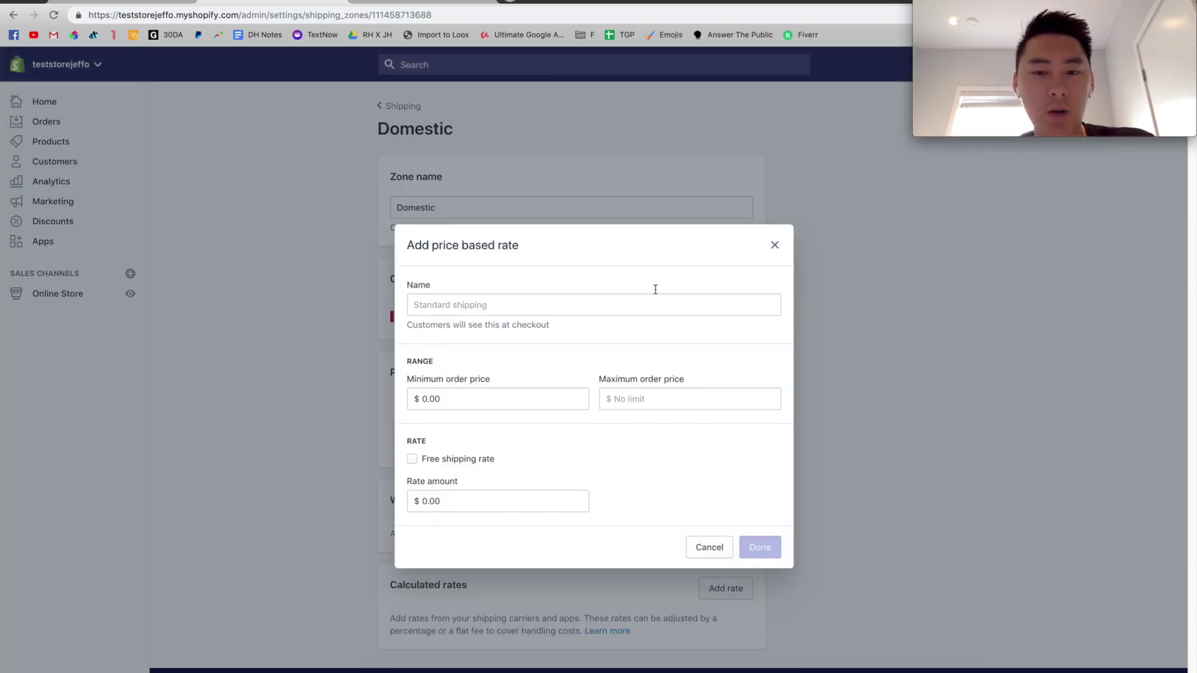
click(685, 305)
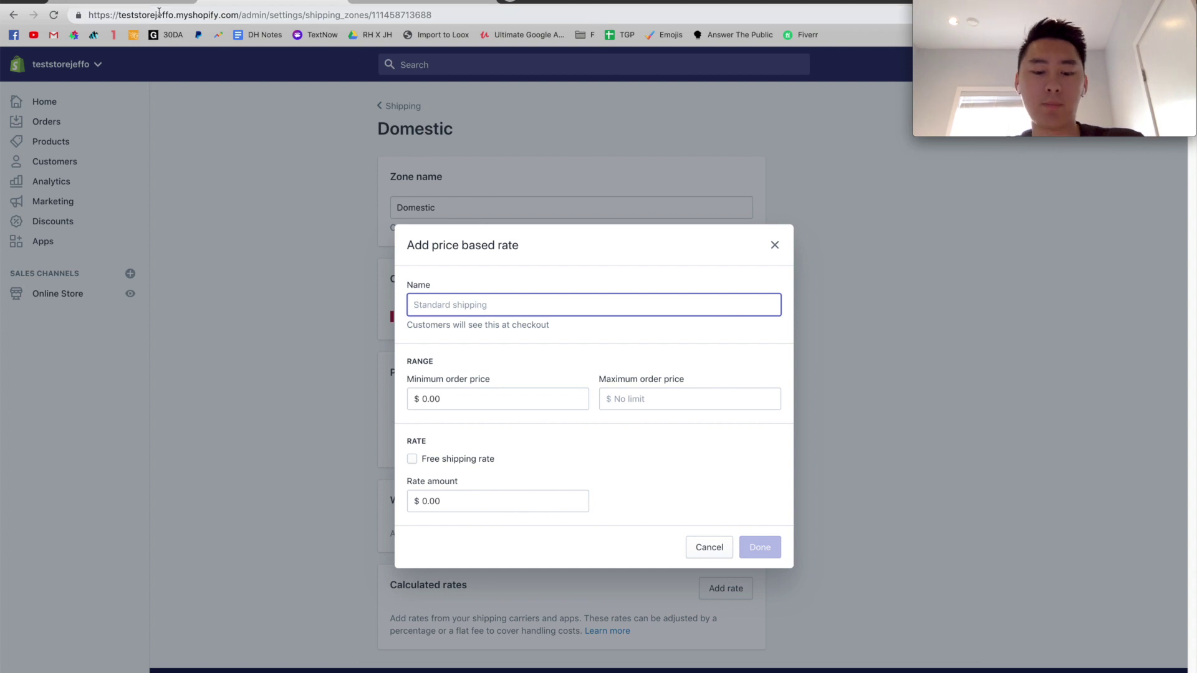
text(Priority Processing)
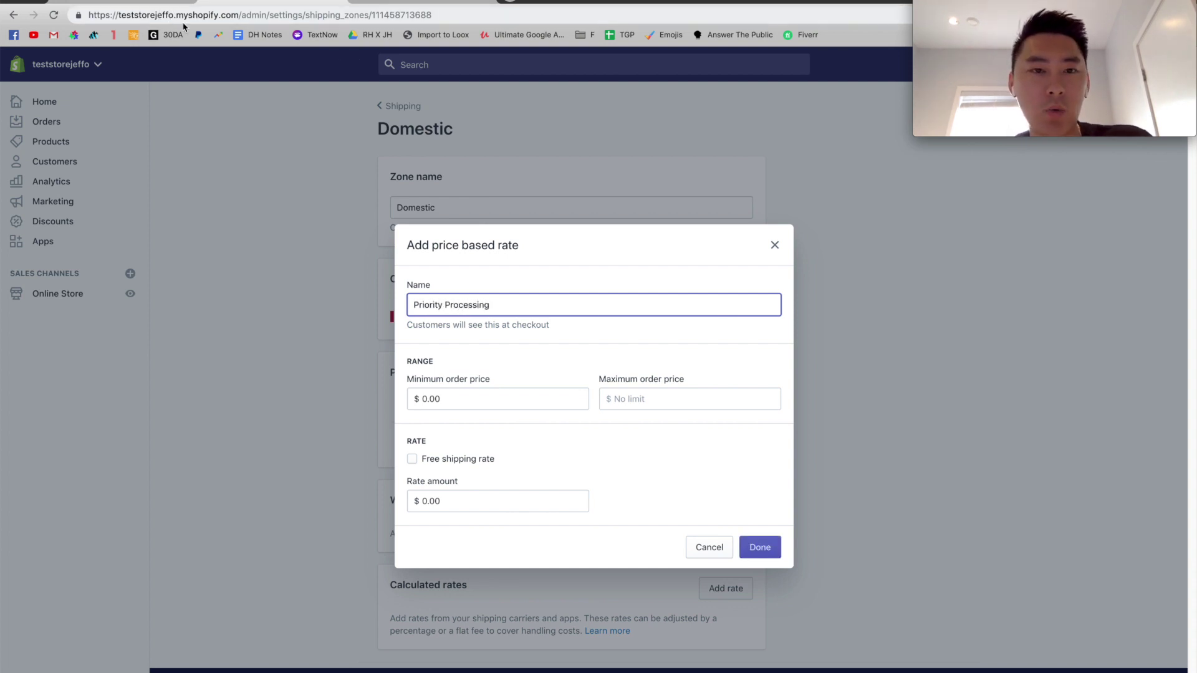
click(368, 3)
click(277, 2)
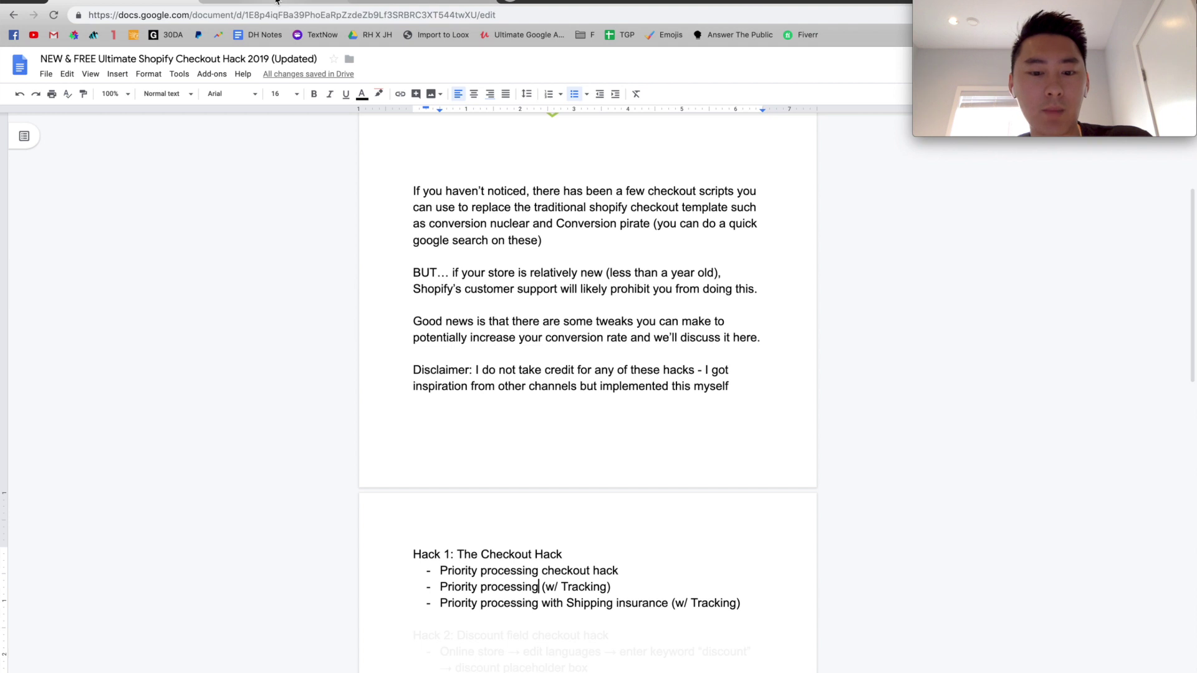
click(277, 2)
text((w)
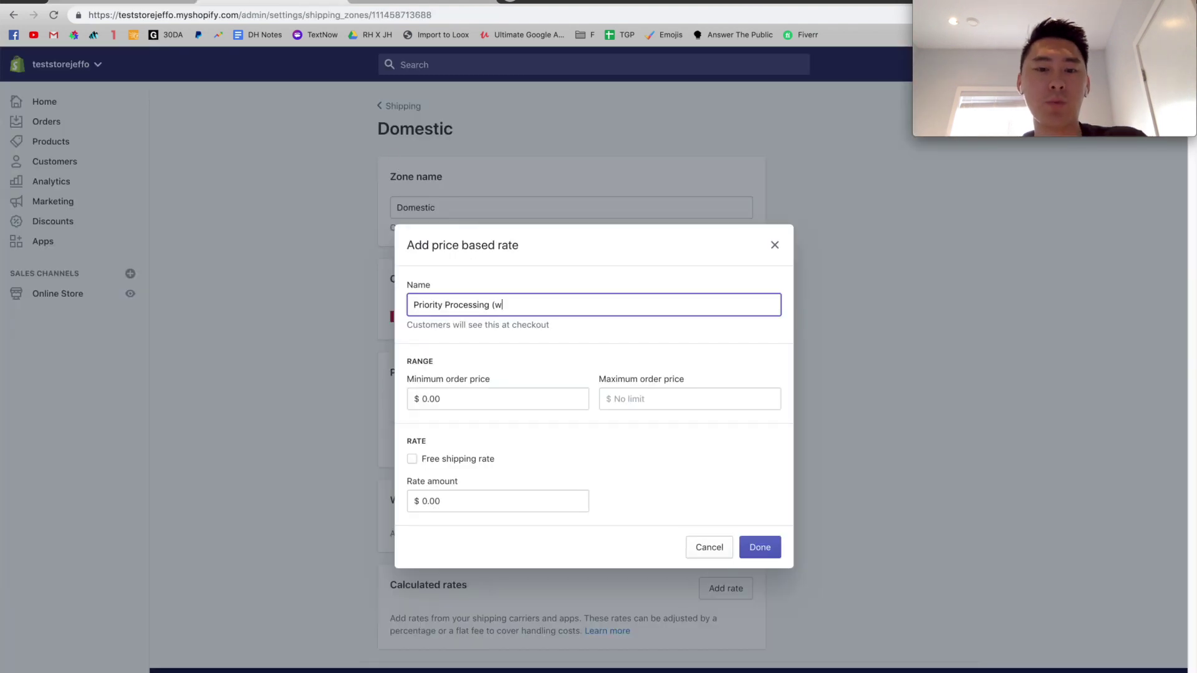
text(ith Tracking))
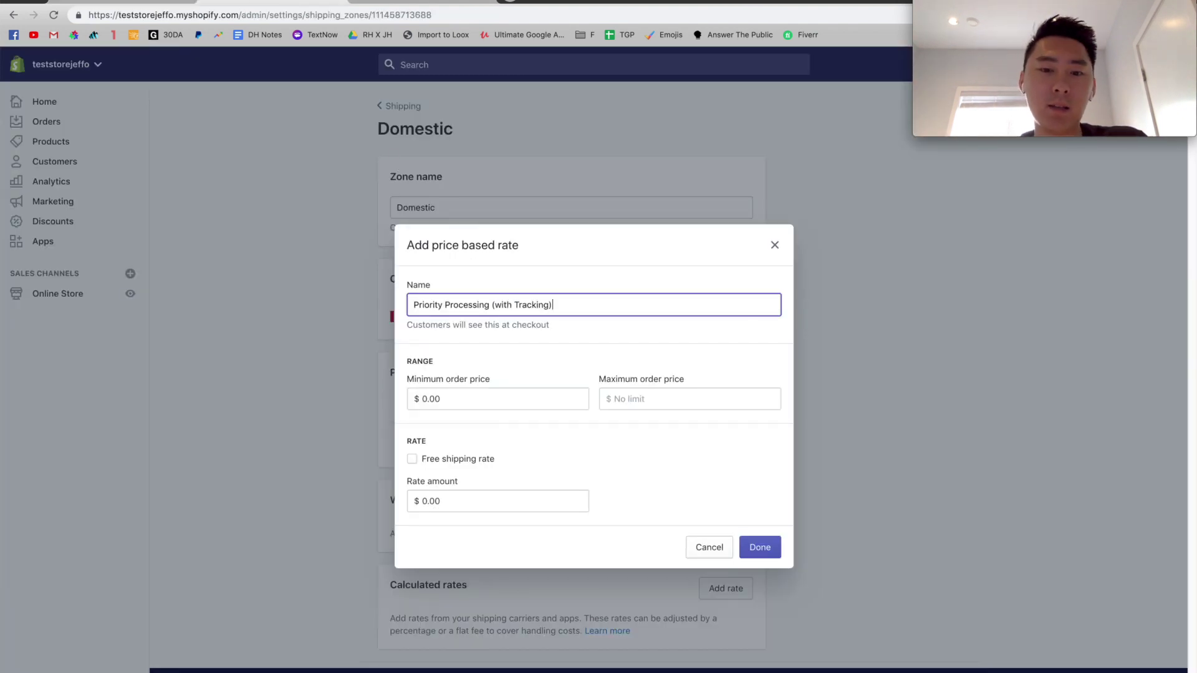
click(464, 505)
text(3.99)
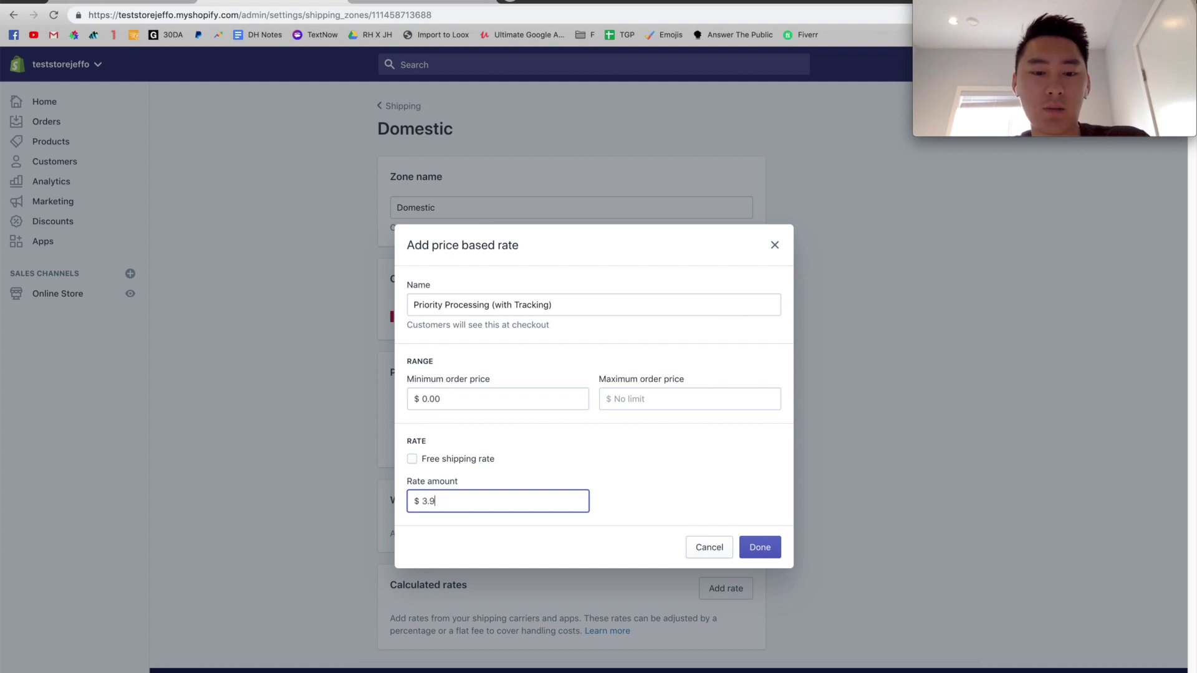
click(755, 549)
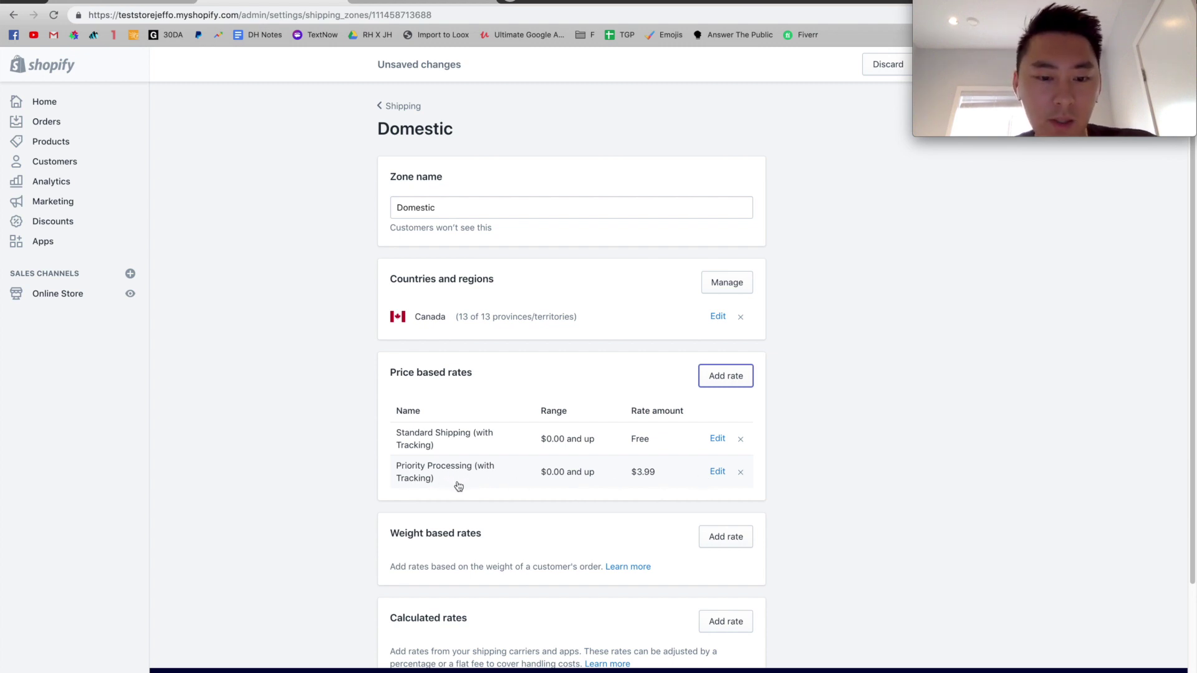
Review the name and rate settings of the Priority Processing rate and close it without editing
click(716, 475)
click(489, 303)
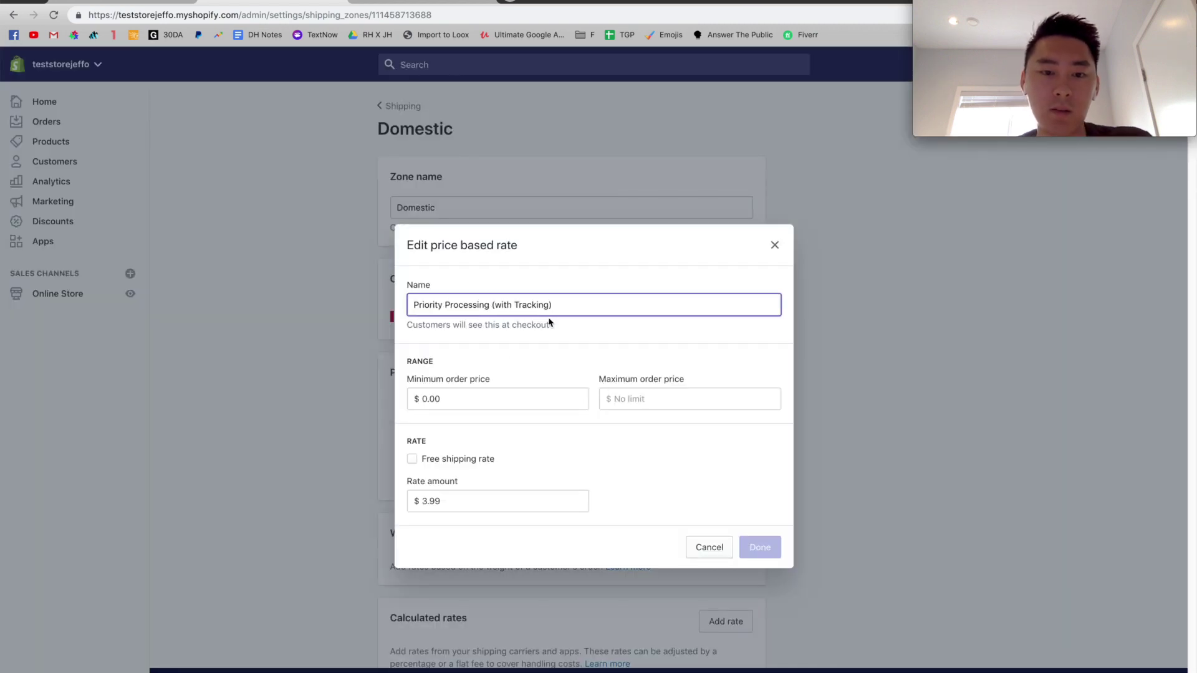
click(759, 541)
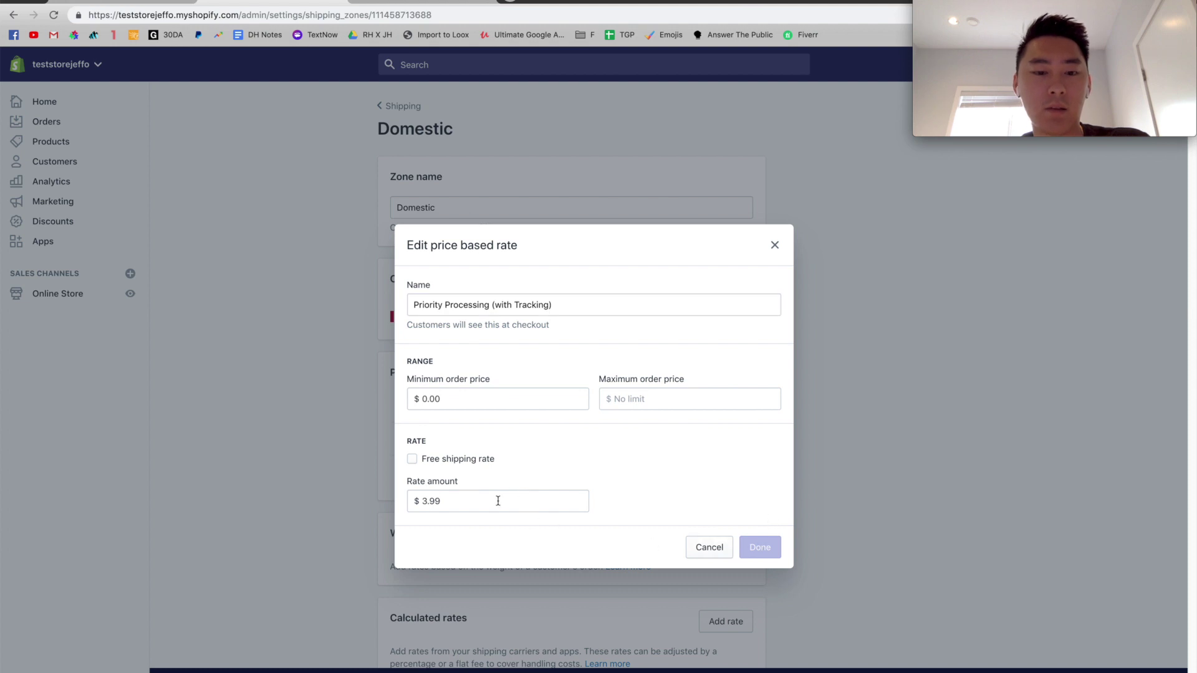
key(Escape)
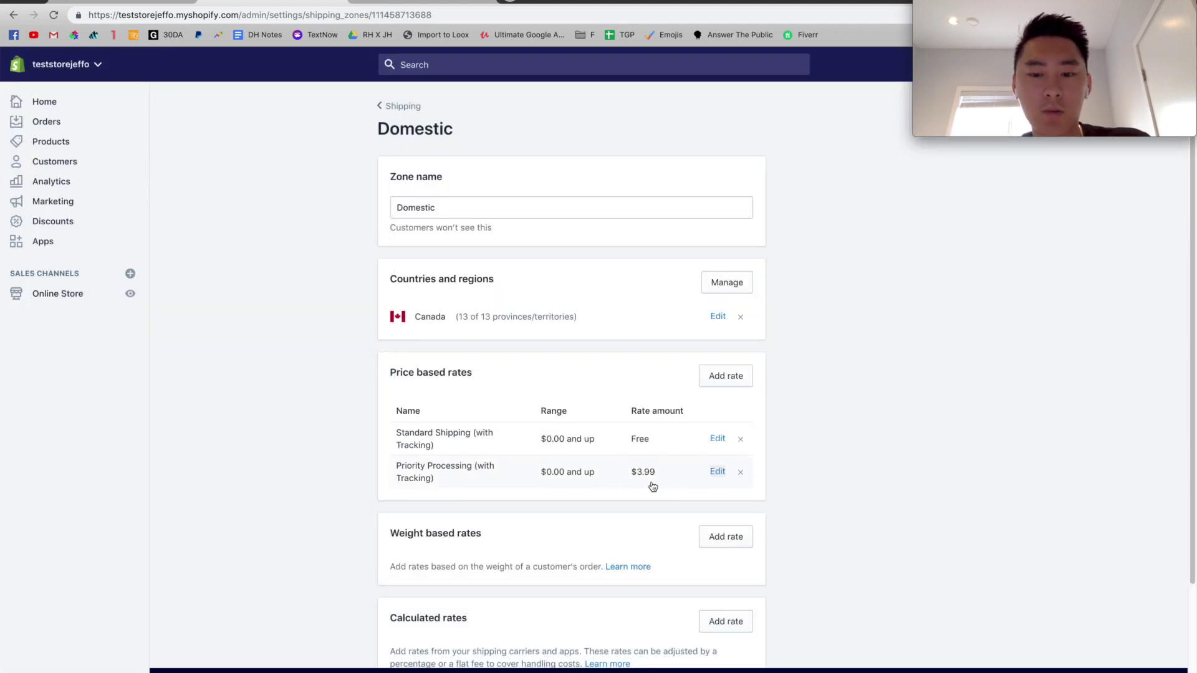
Add a price based rate named "Priority Processing with Shipping Insurance (with Tracking" to the Domestic zone with a rate amount of $5.99
click(721, 378)
click(573, 306)
text(Priority Processing)
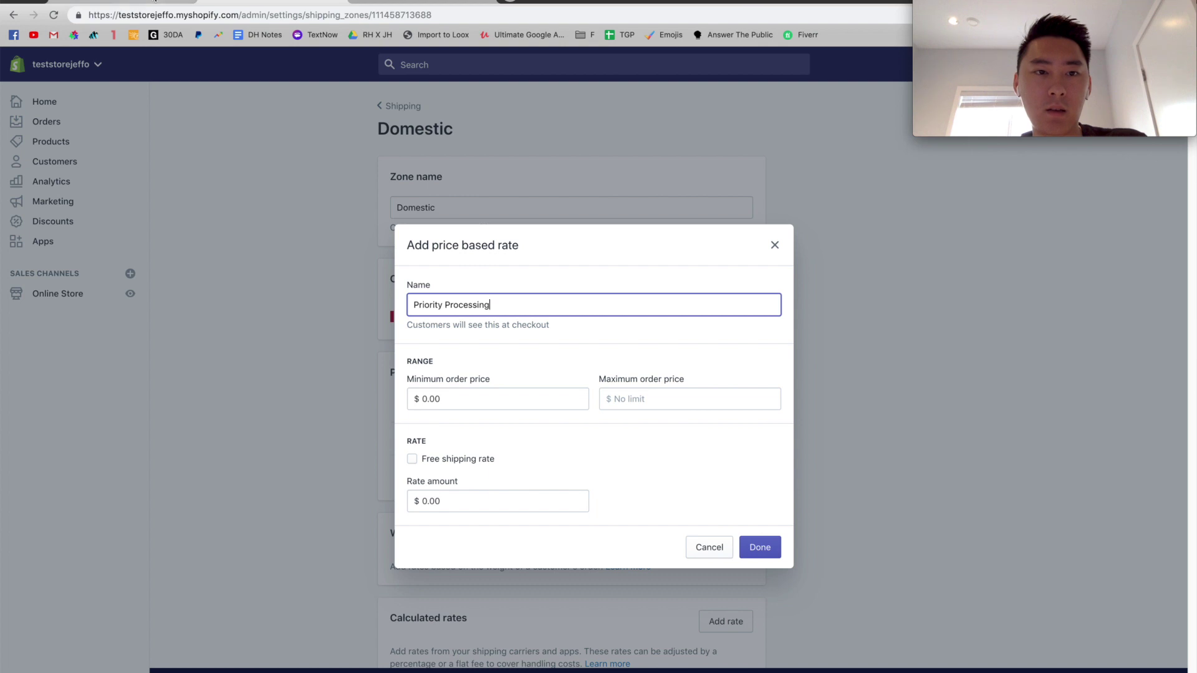
click(243, 5)
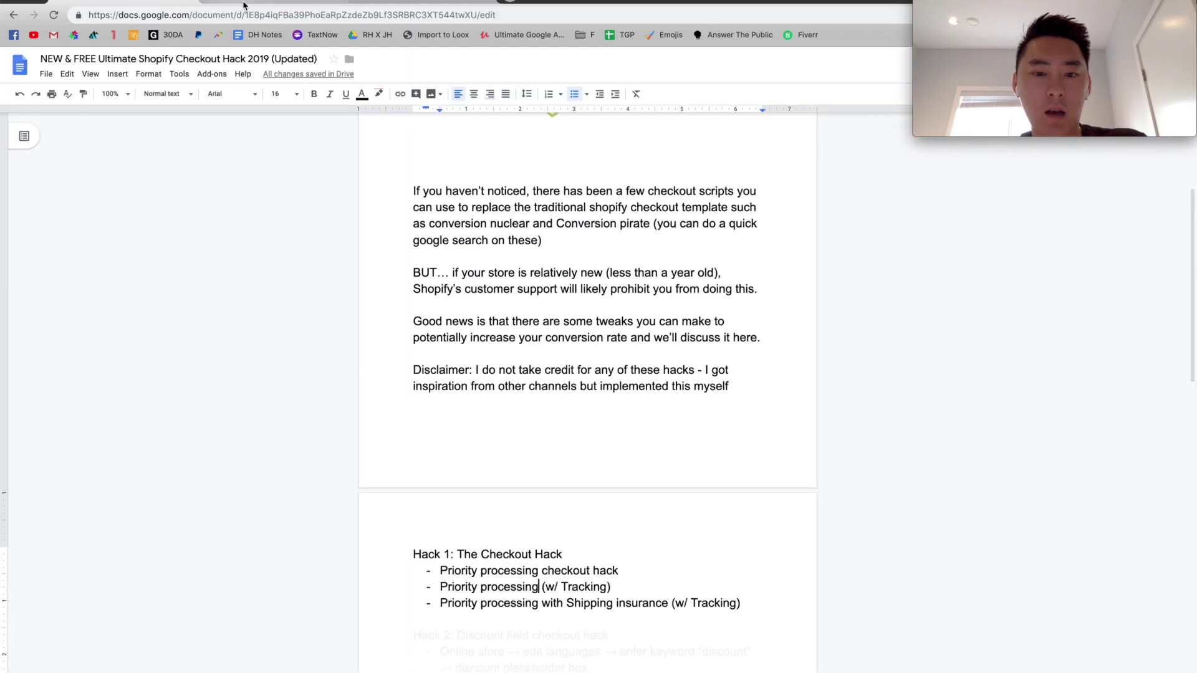
click(244, 5)
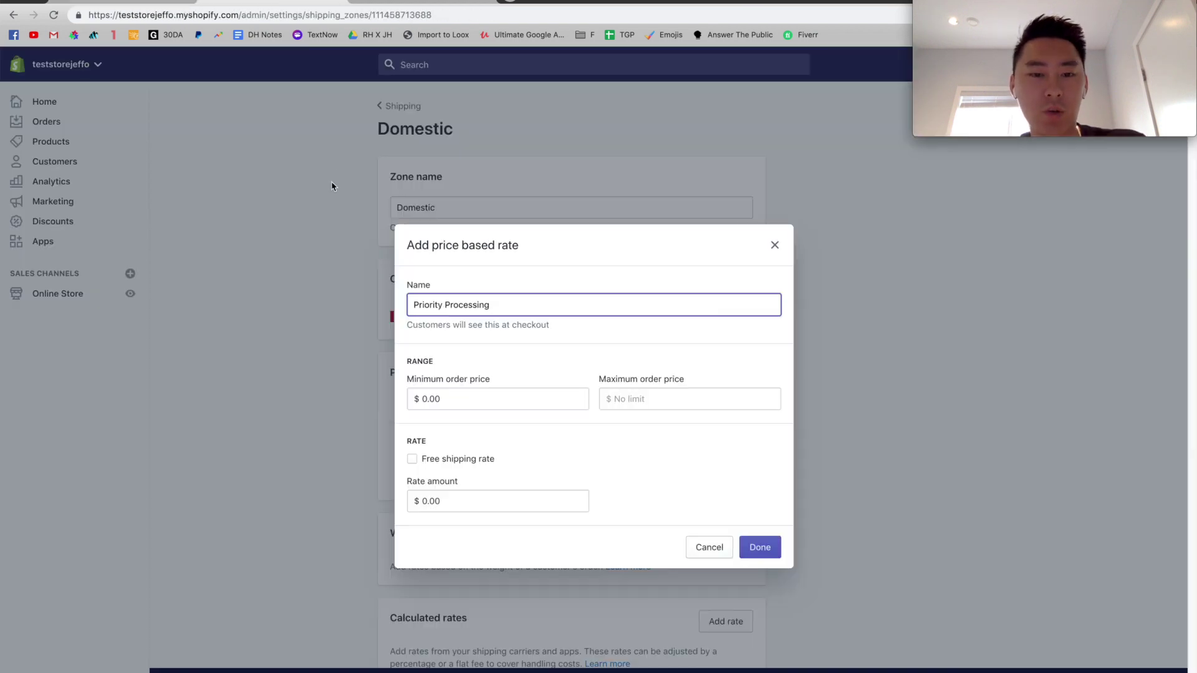
text(with Shipping In)
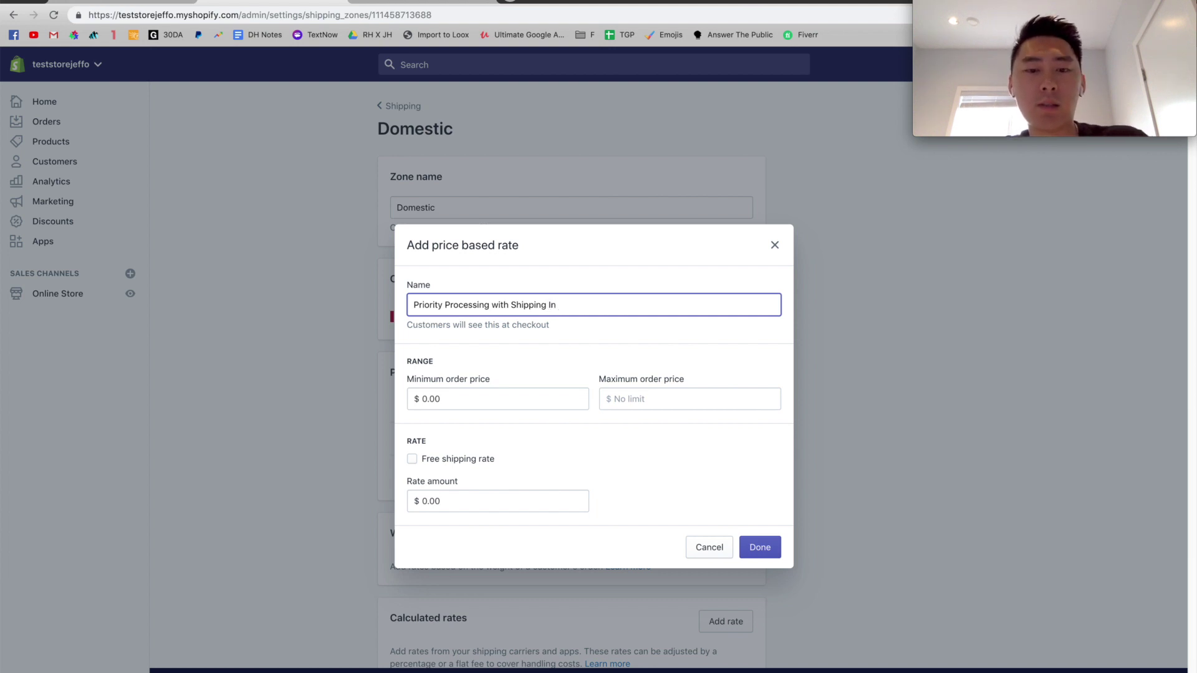
text(rance (with Tracking)
click(449, 502)
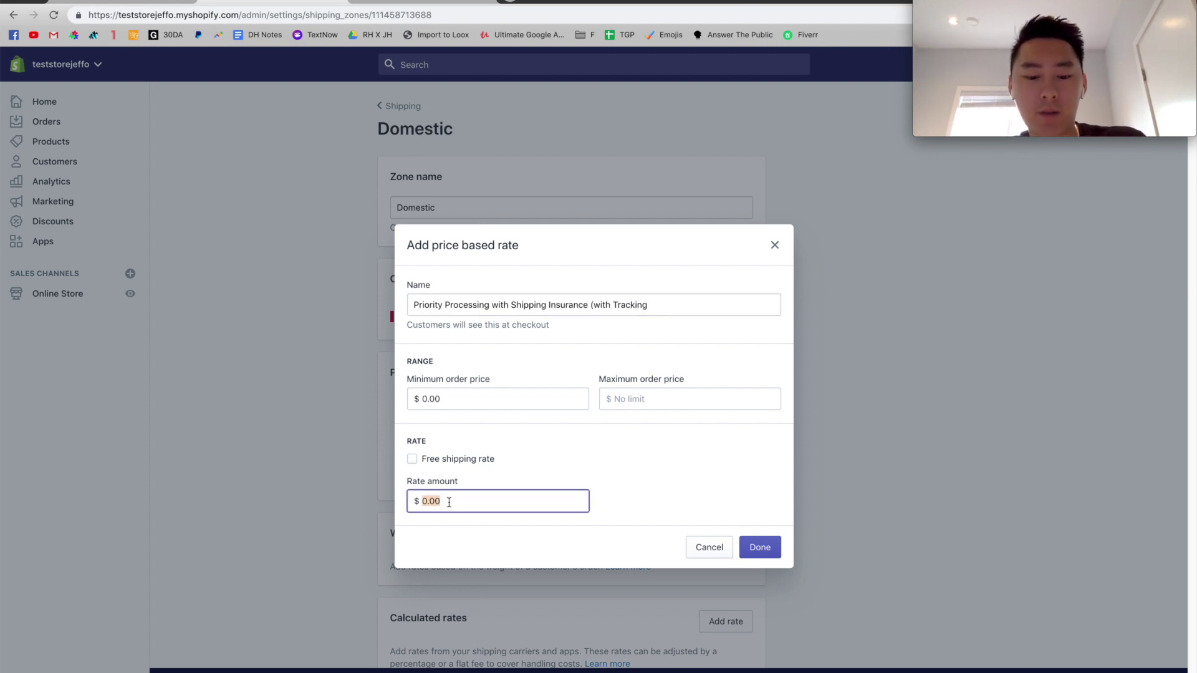
text(5.99)
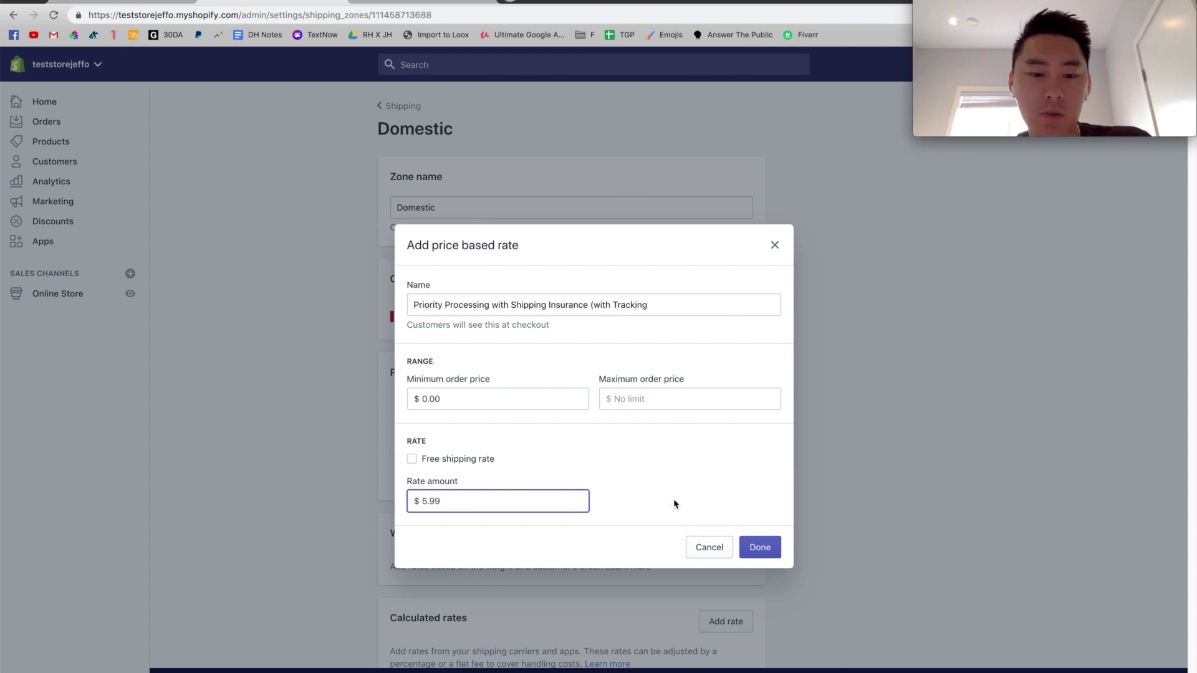
click(751, 548)
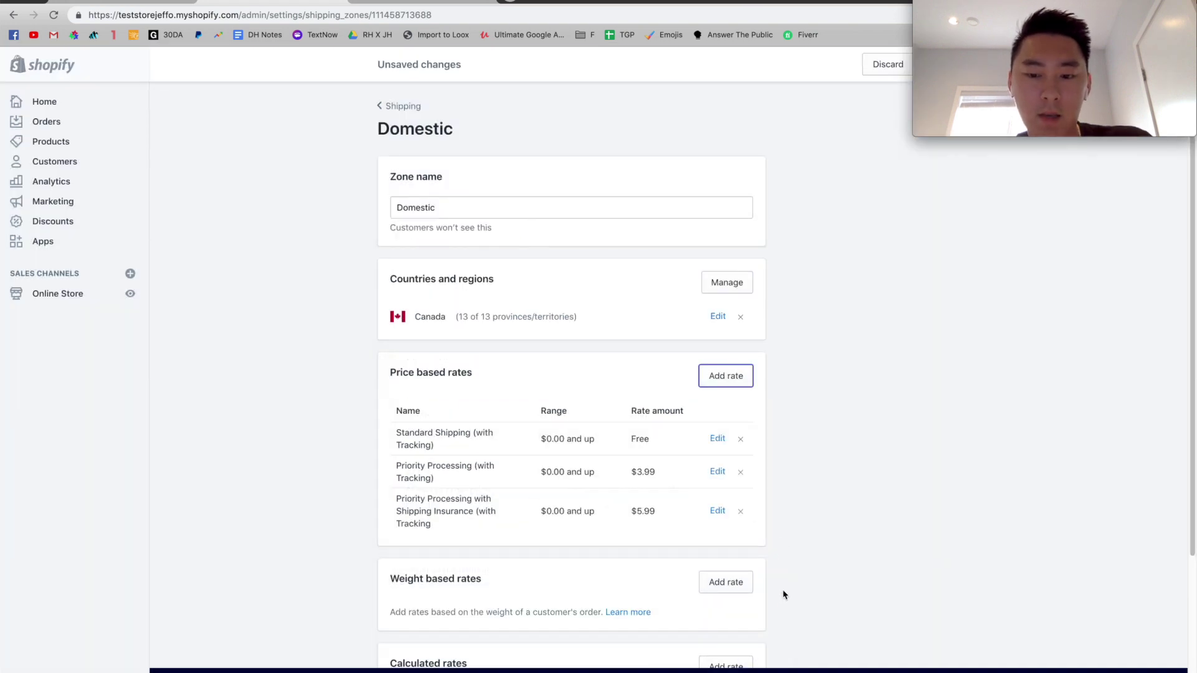
Save the Domestic shipping zone with its three price based rates
scroll(762, 538, down, 2)
scroll(762, 538, up, 2)
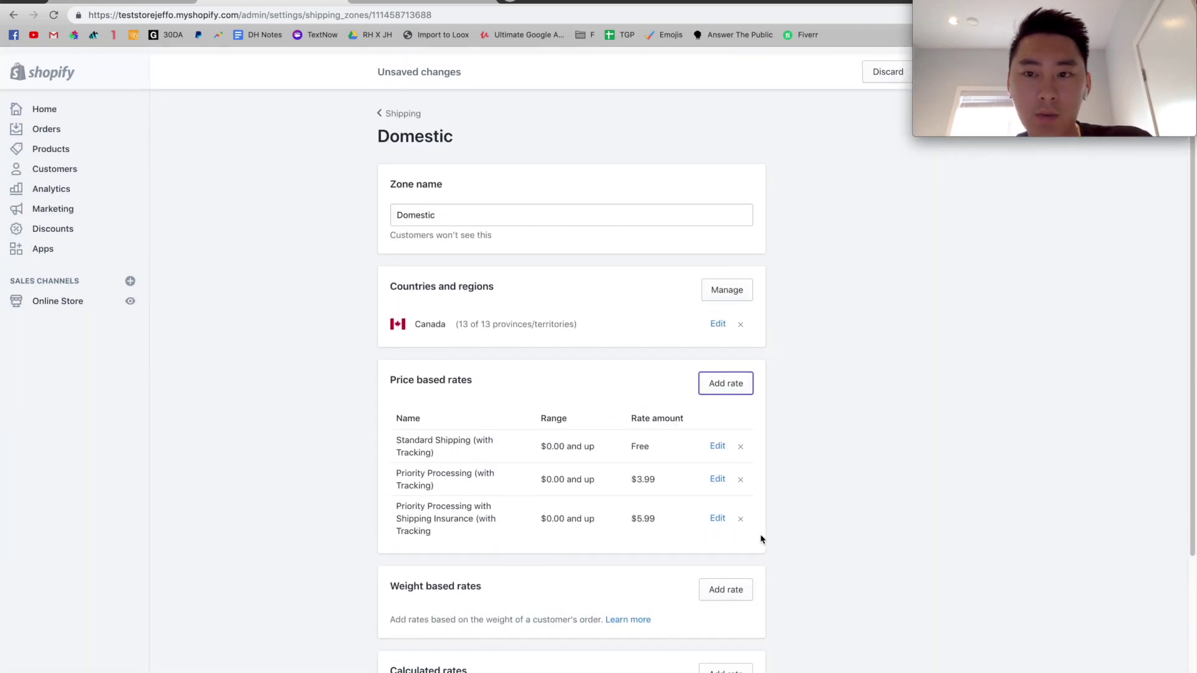
scroll(826, 399, down, 5)
click(936, 551)
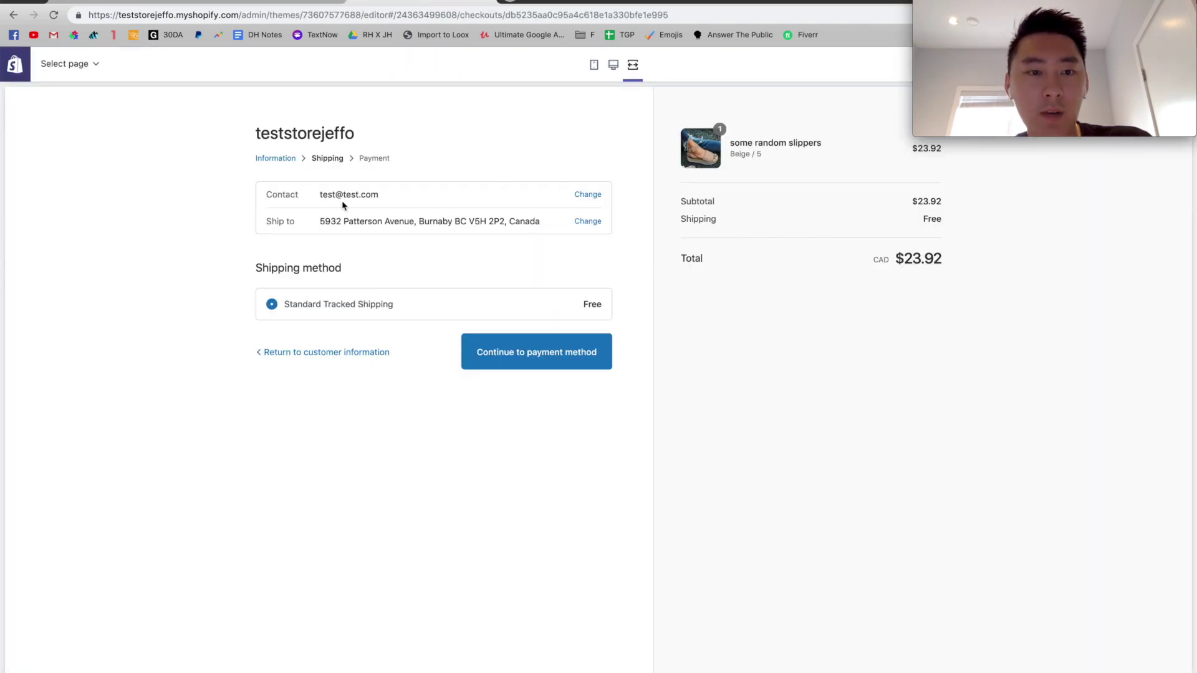
Reload the checkout preview and compare its shipping methods with the Domestic zone's price based rates
scroll(342, 206, up, 1)
scroll(342, 205, down, 1)
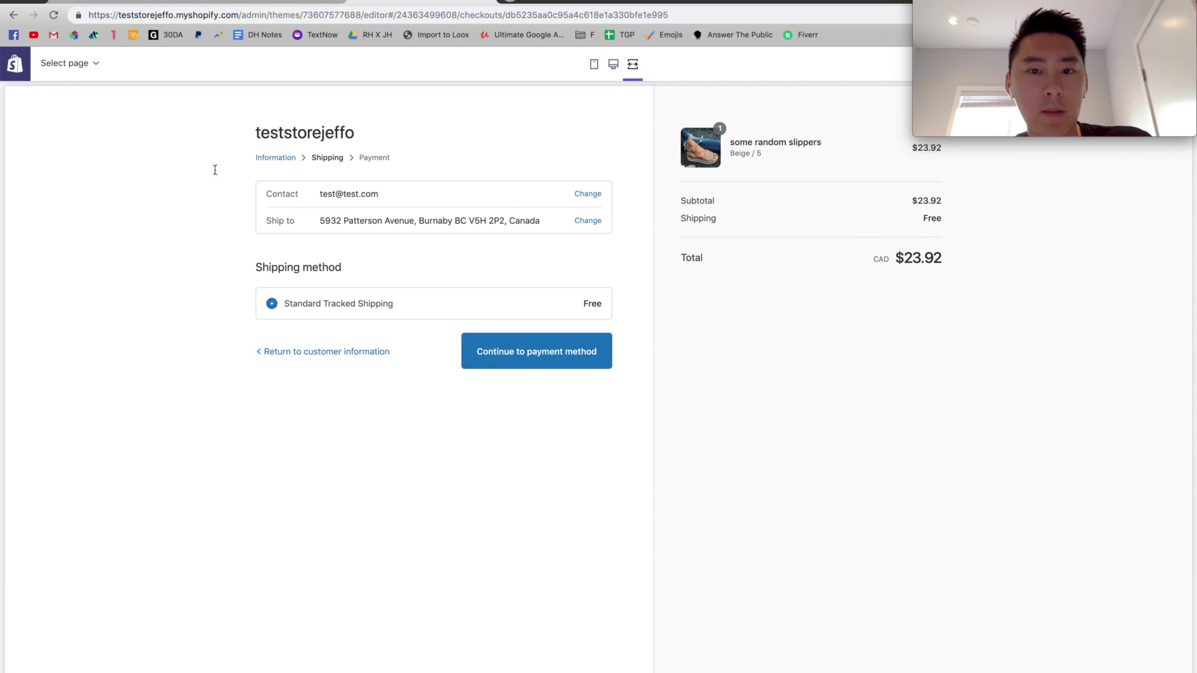
click(256, 5)
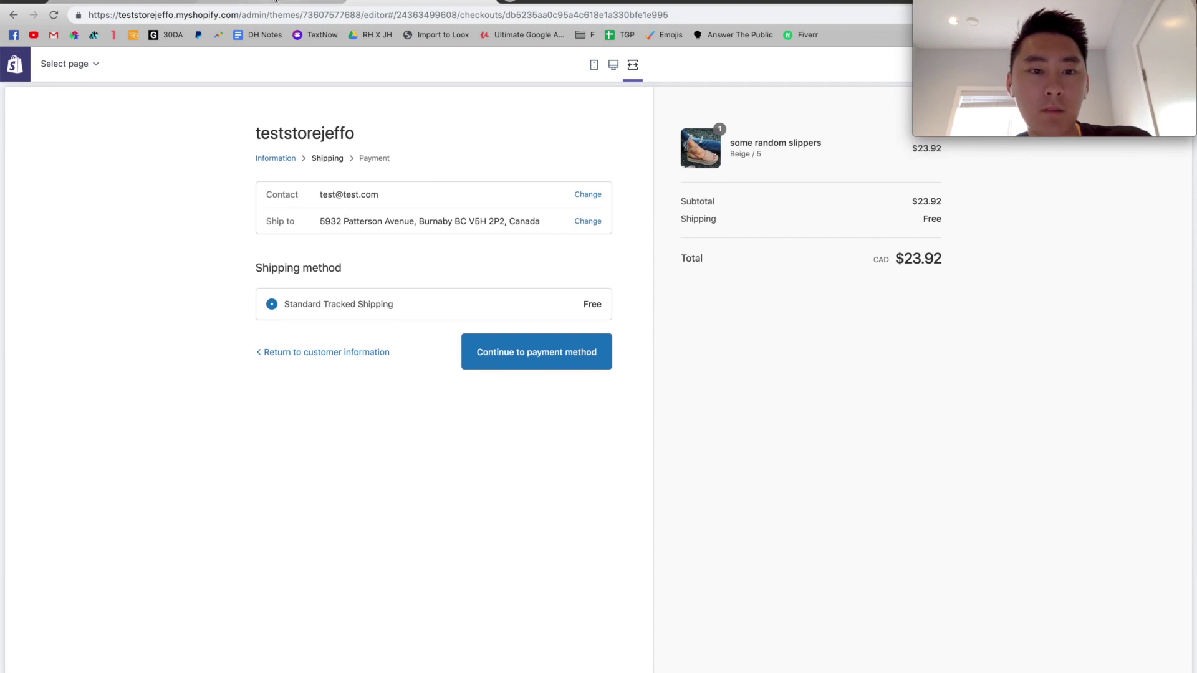
click(333, 6)
click(399, 5)
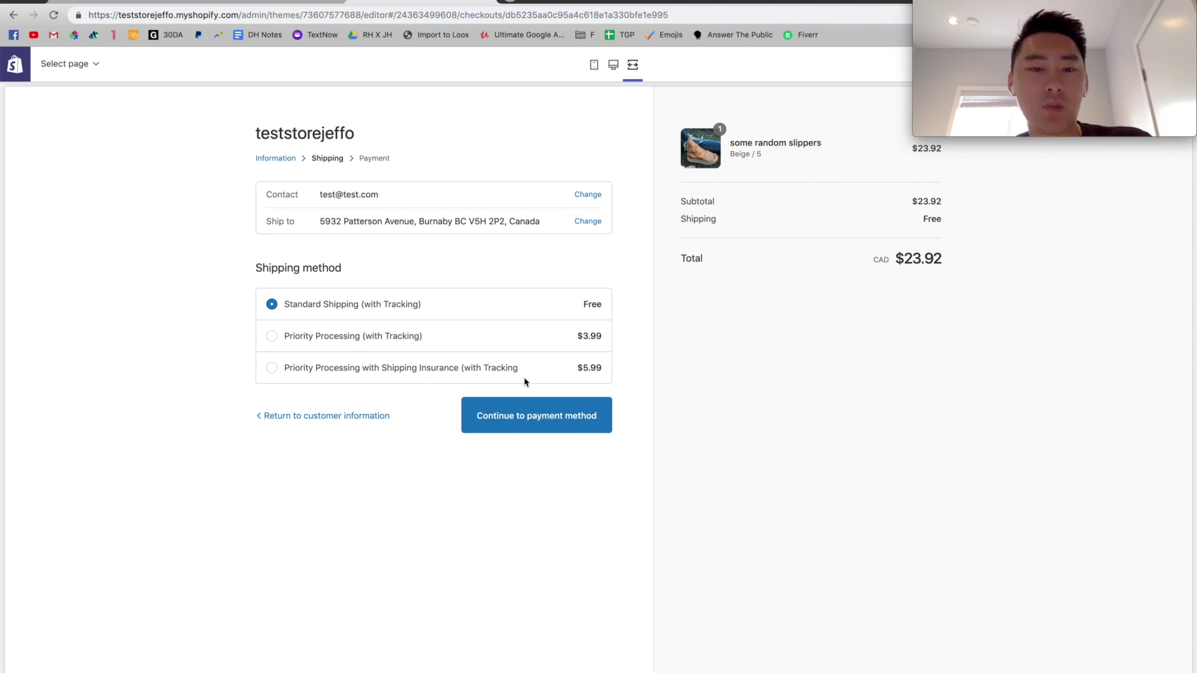
click(265, 2)
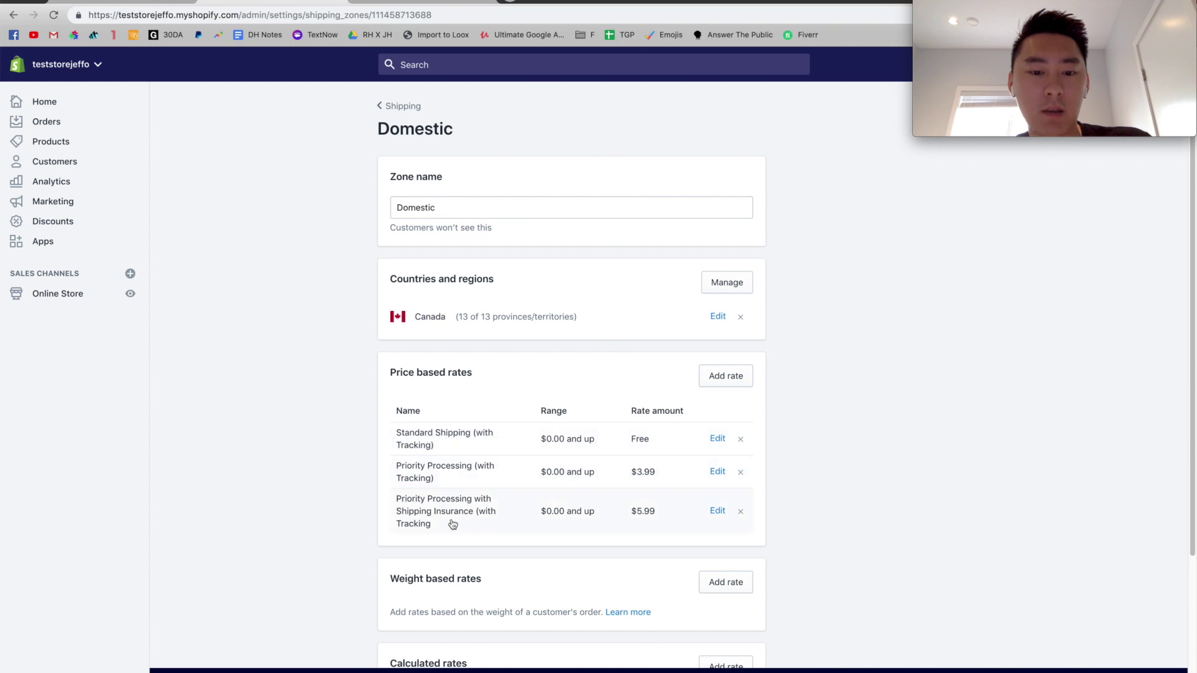
click(453, 2)
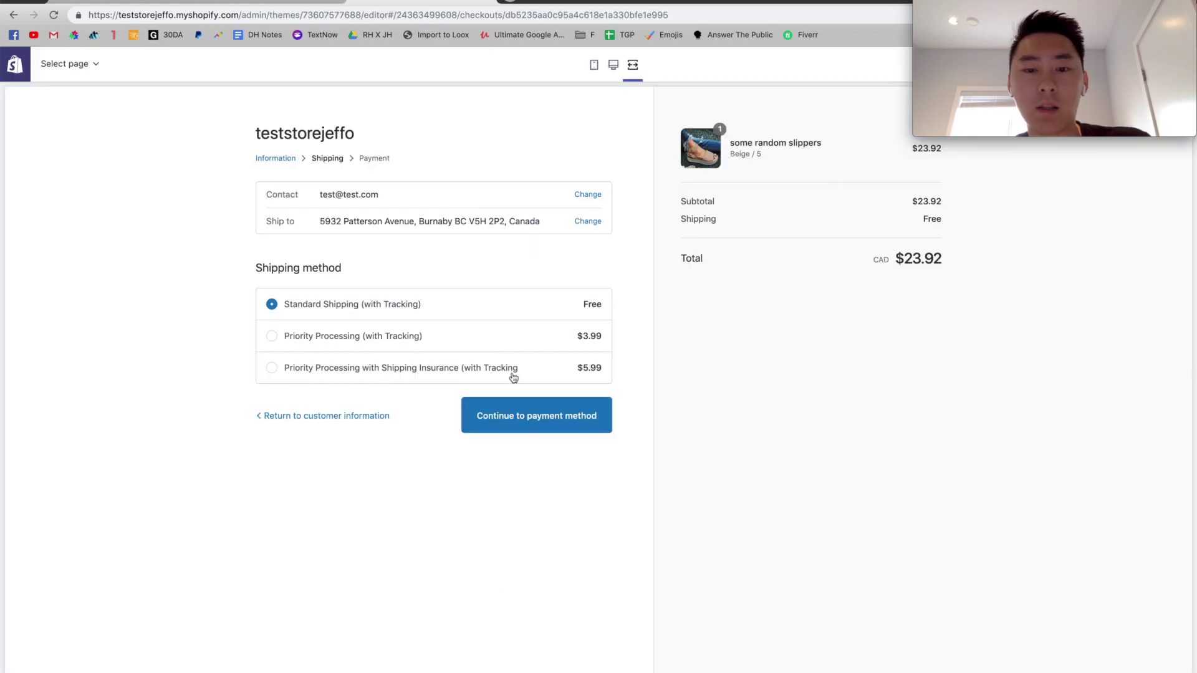
Try the Priority Processing and Priority Processing with Shipping Insurance methods in the checkout preview to check how each affects the order total
click(363, 370)
click(336, 341)
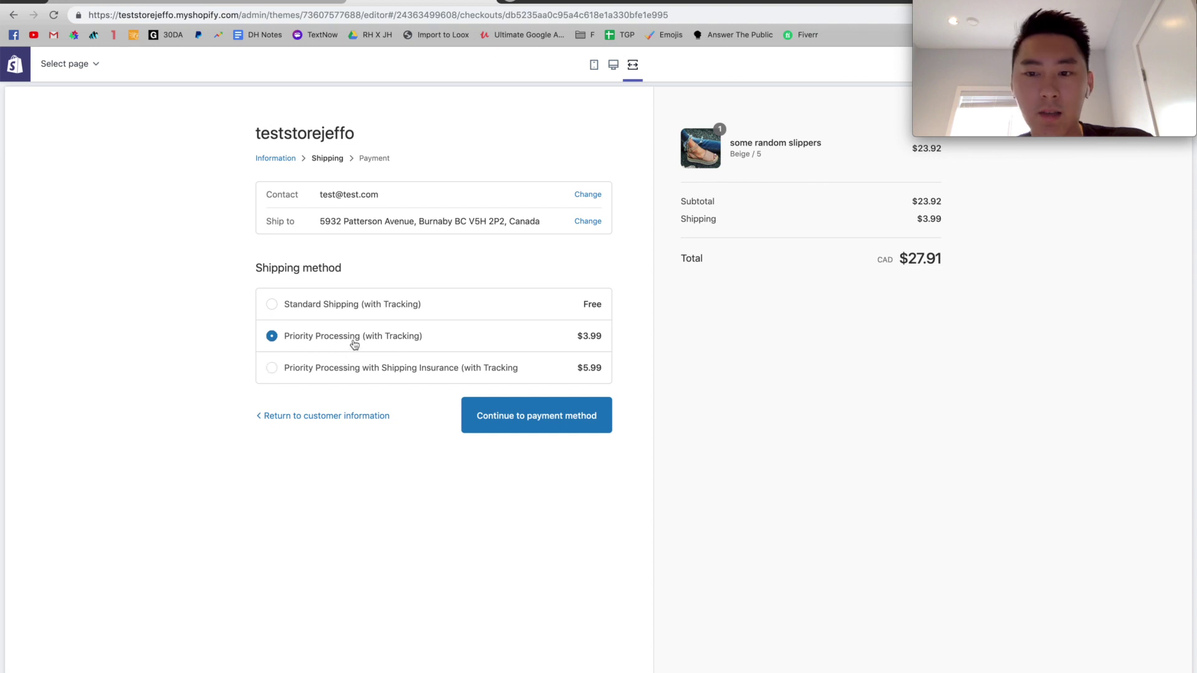
click(342, 369)
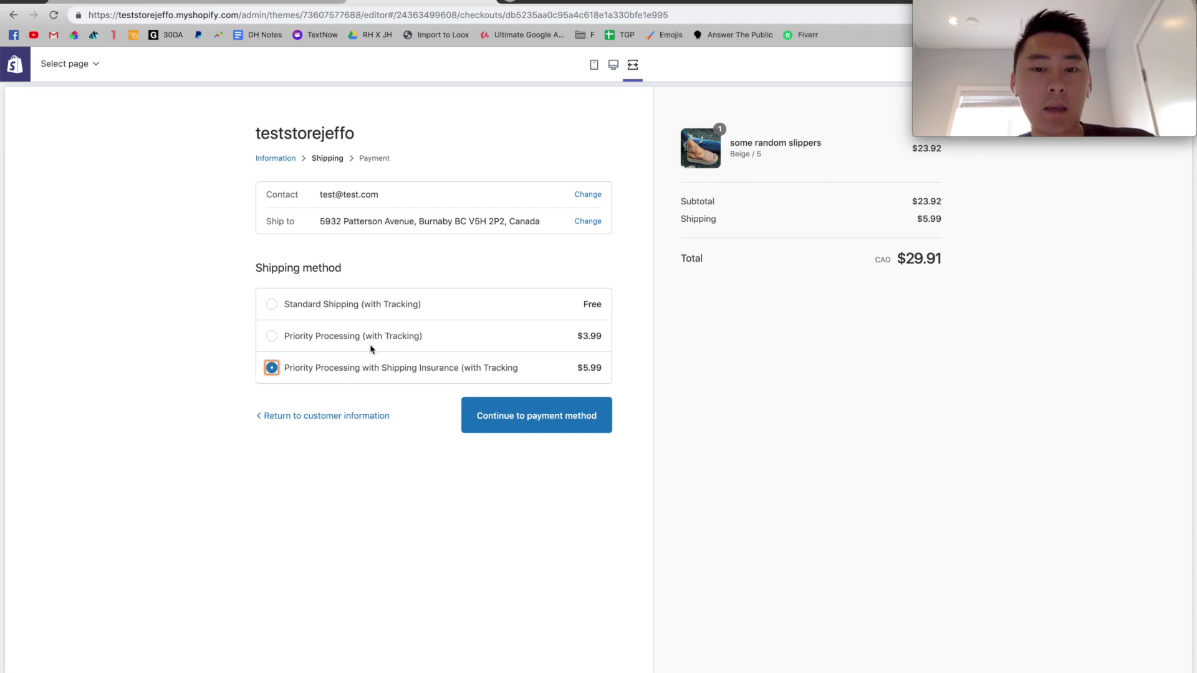
Go back to the Domestic zone and return from it to the store's Shipping settings
click(281, 5)
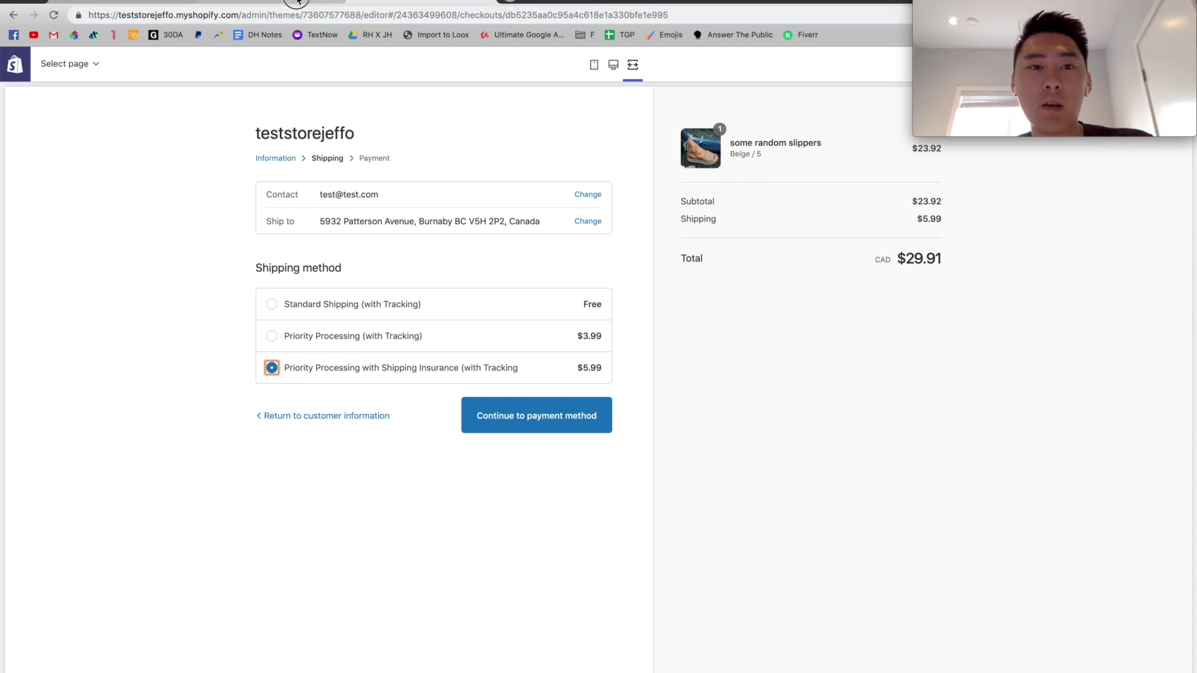
scroll(365, 380, down, 3)
scroll(366, 377, up, 3)
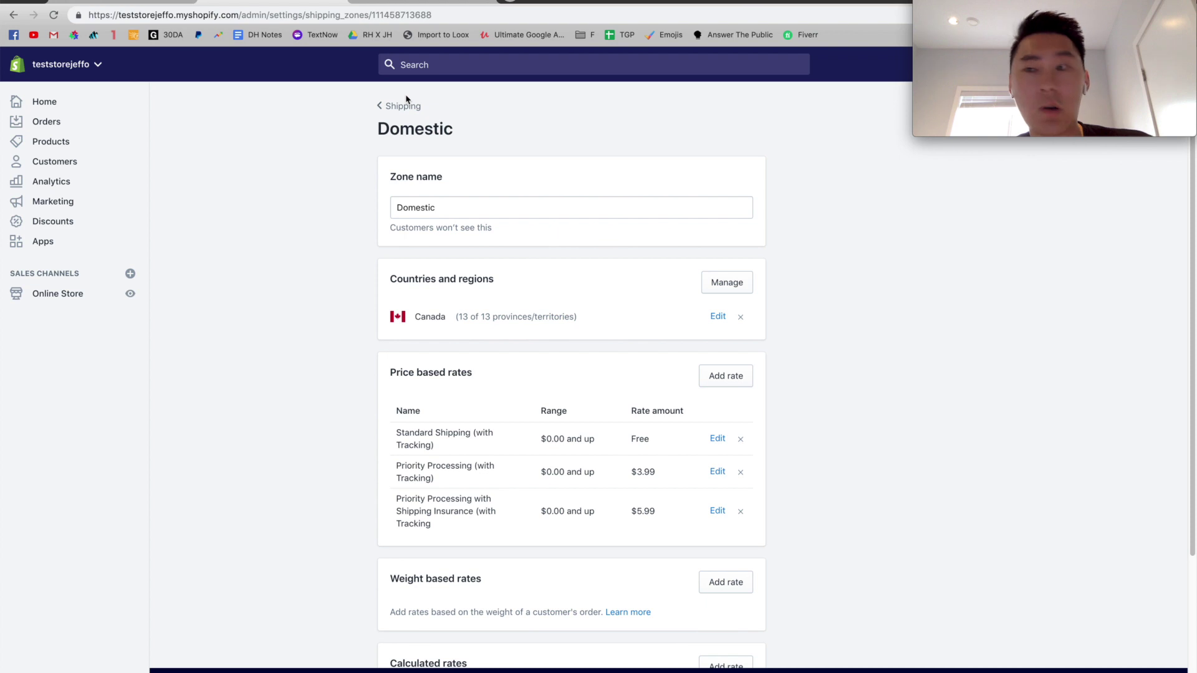
click(405, 103)
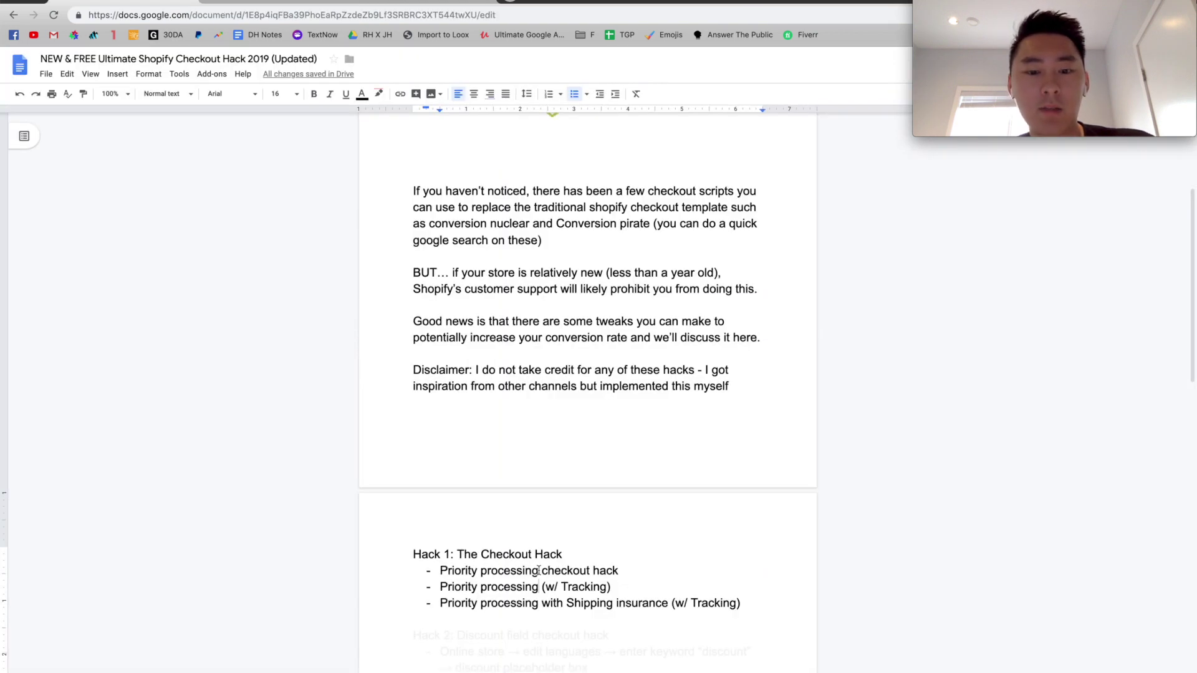
In the Google Docs notes, change the text color of the whole "Hack 2: Discount field checkout hack" section to black
scroll(535, 570, down, 1)
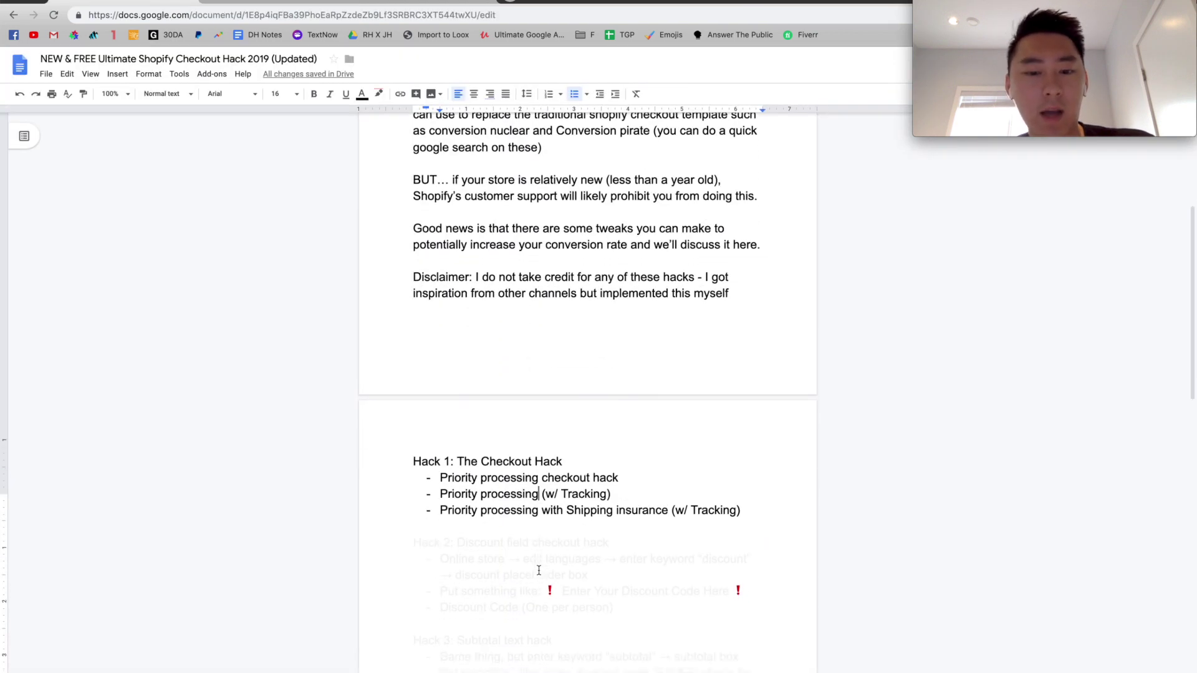
triple_click(506, 567)
click(563, 582)
drag(620, 604, 411, 543)
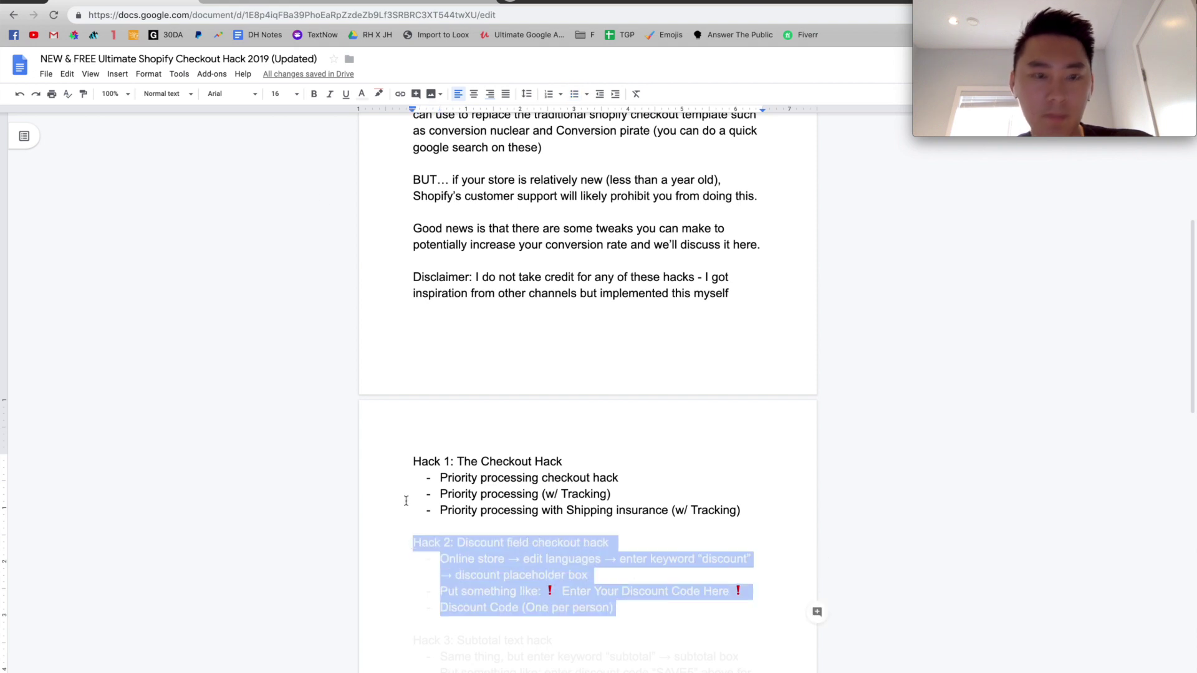
click(363, 95)
click(366, 118)
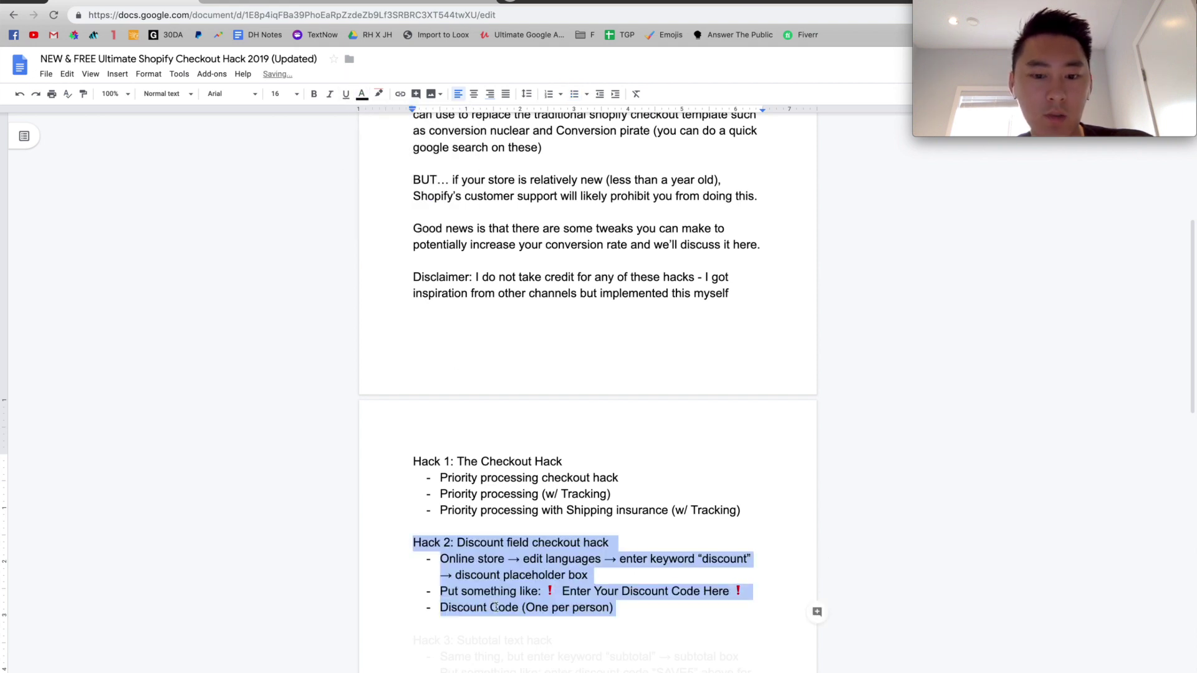
click(497, 606)
double_click(523, 575)
click(522, 575)
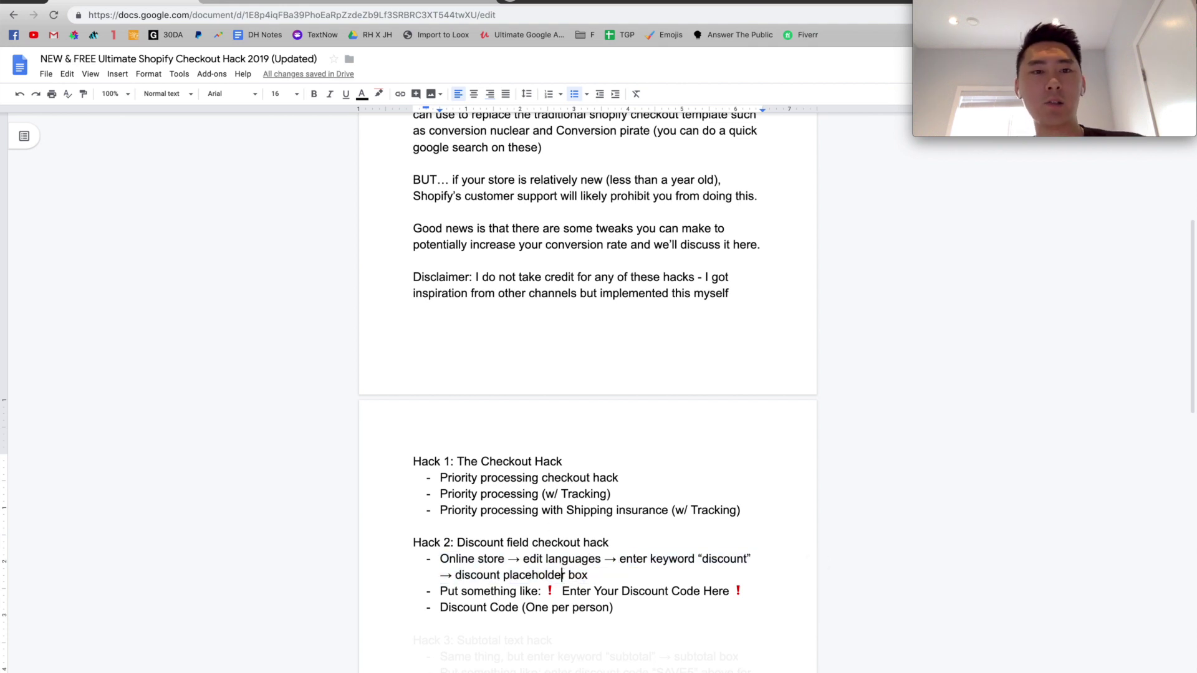
Switch to the Shopify admin and open the language editor of the current Debut theme
click(478, 4)
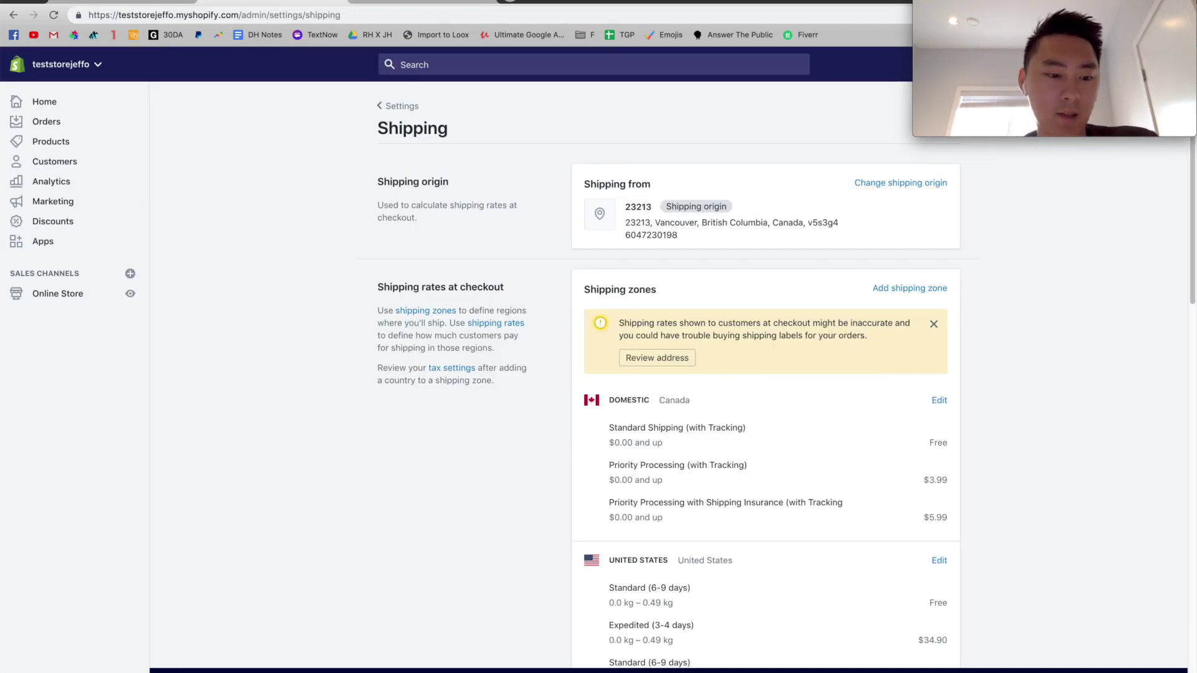
click(74, 296)
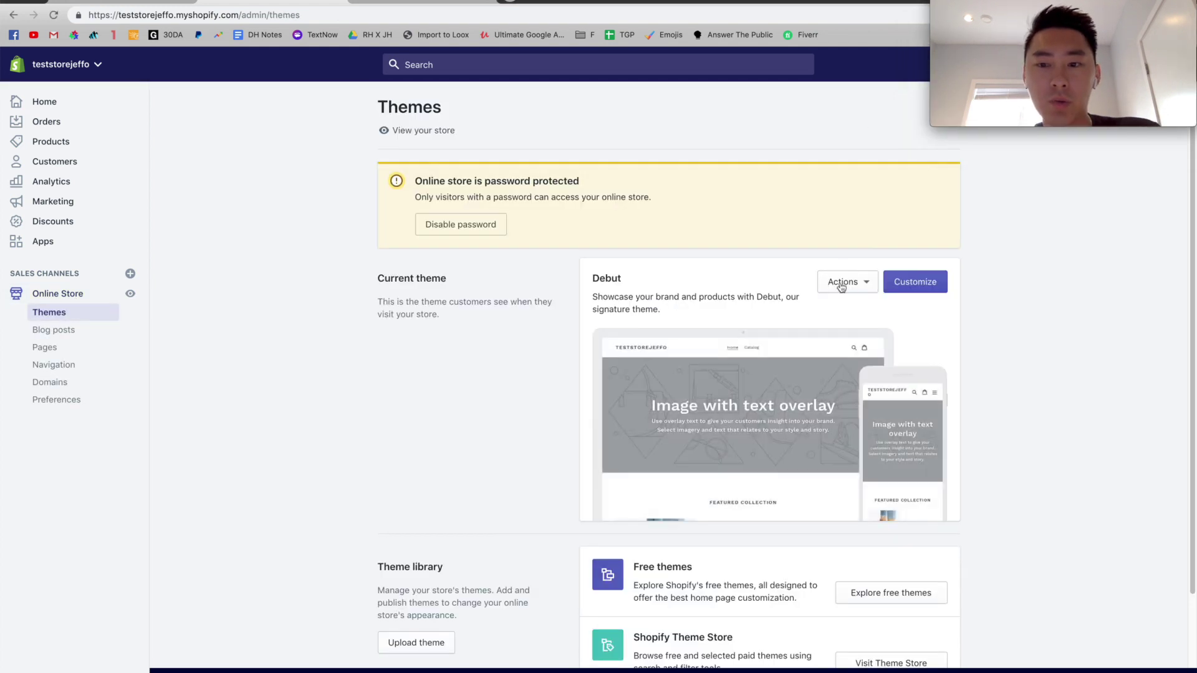
click(835, 288)
click(836, 439)
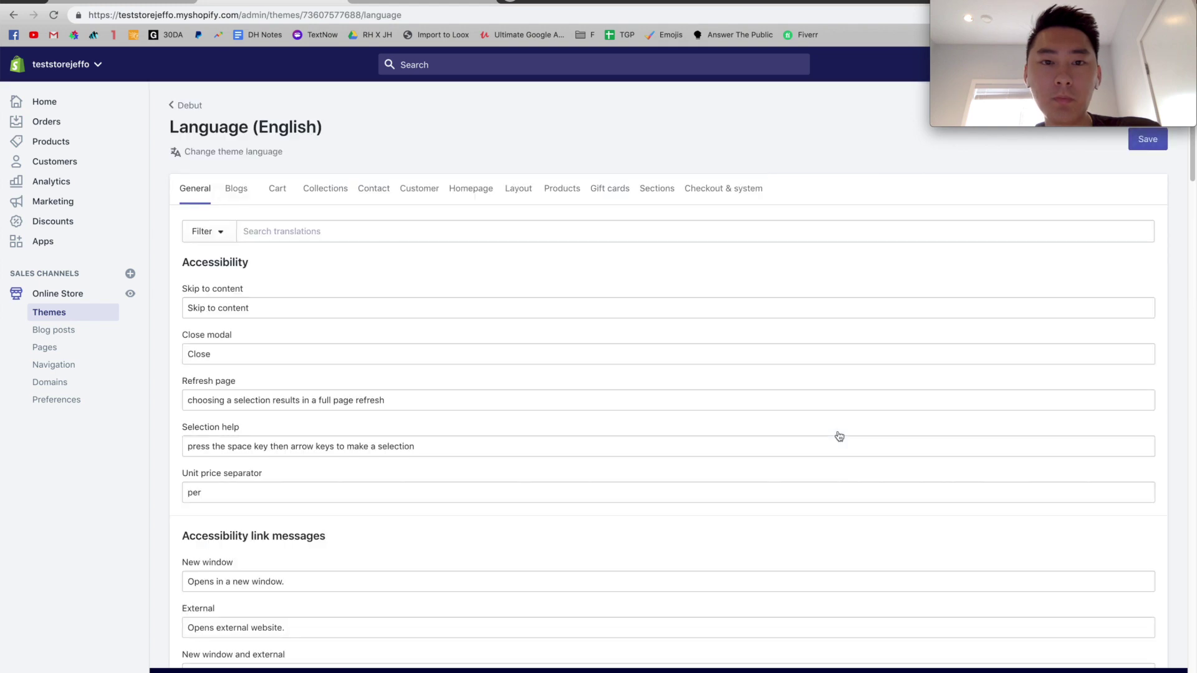
Check the Hack 2 instructions in the notes and search the Debut theme's translations for "discount"
click(156, 6)
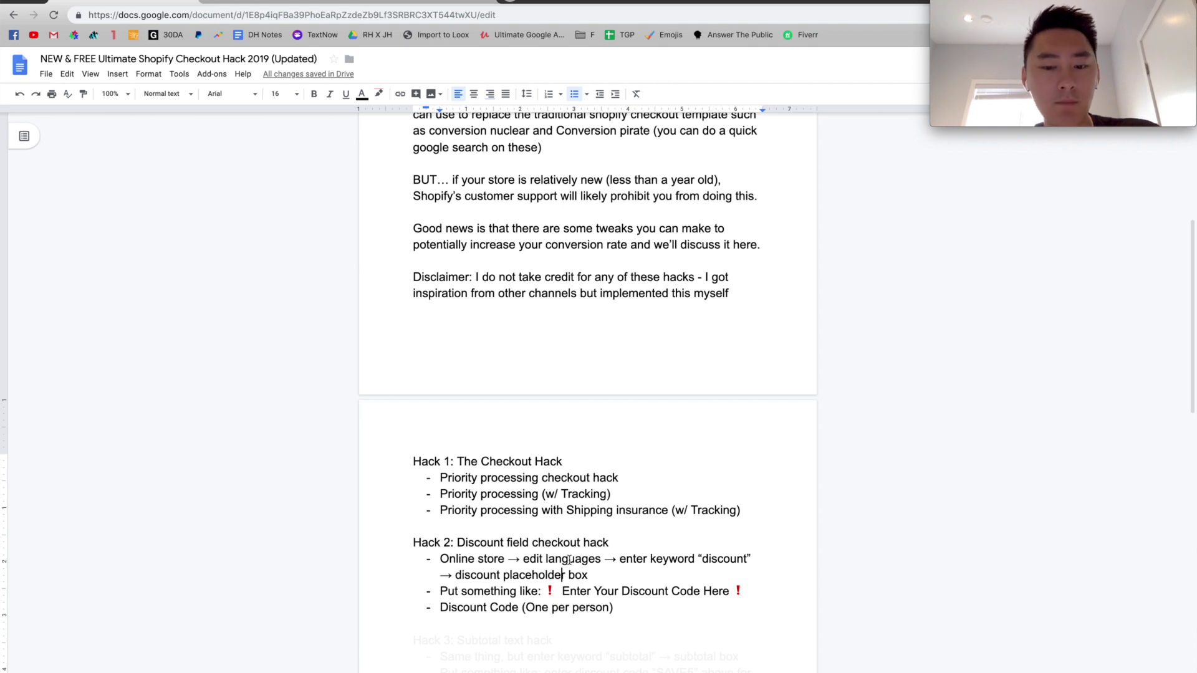
double_click(515, 495)
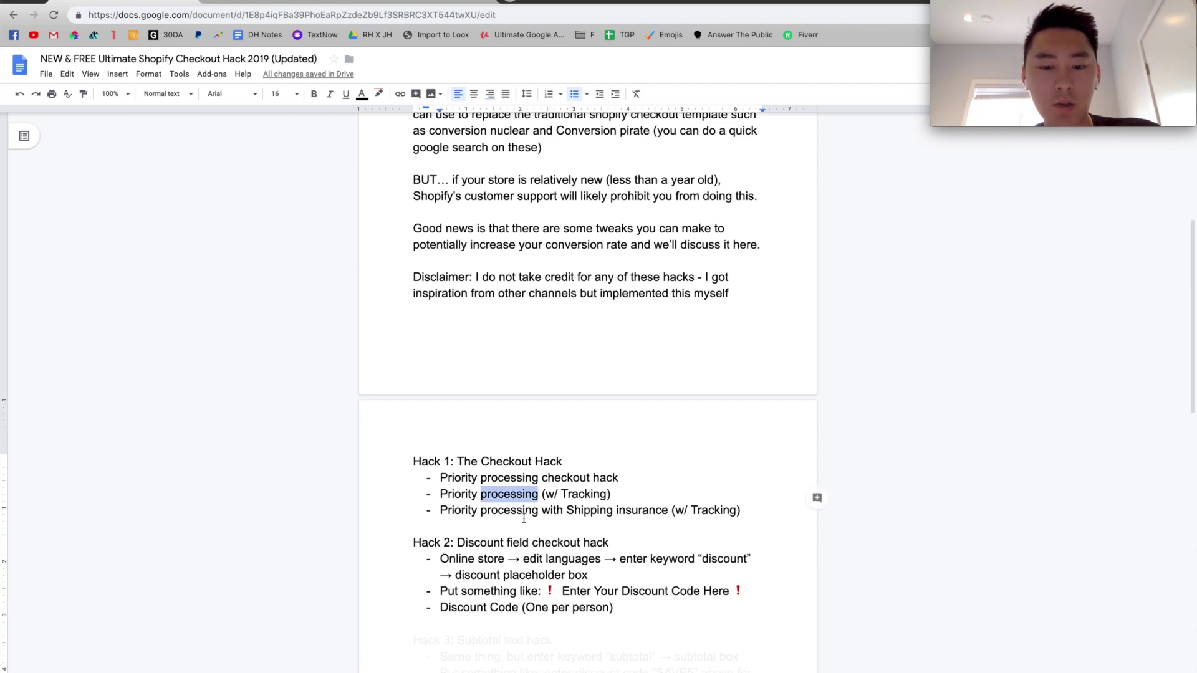
triple_click(520, 555)
click(473, 563)
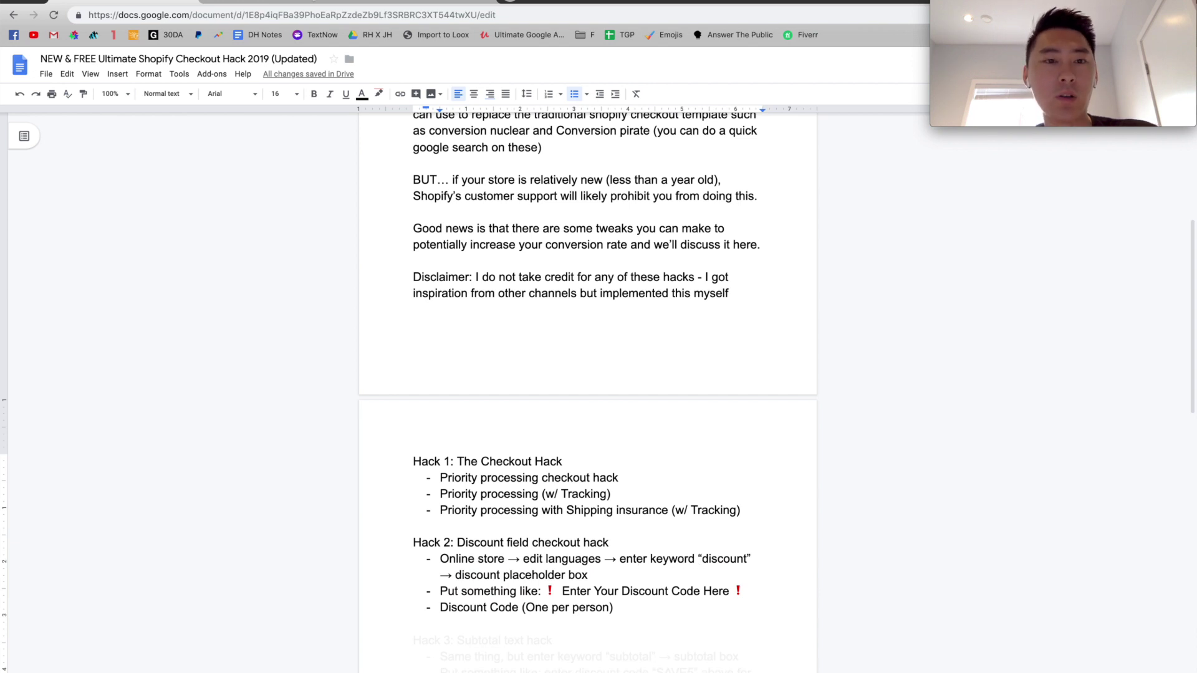
key(ctrl+Tab)
click(393, 229)
text(discount)
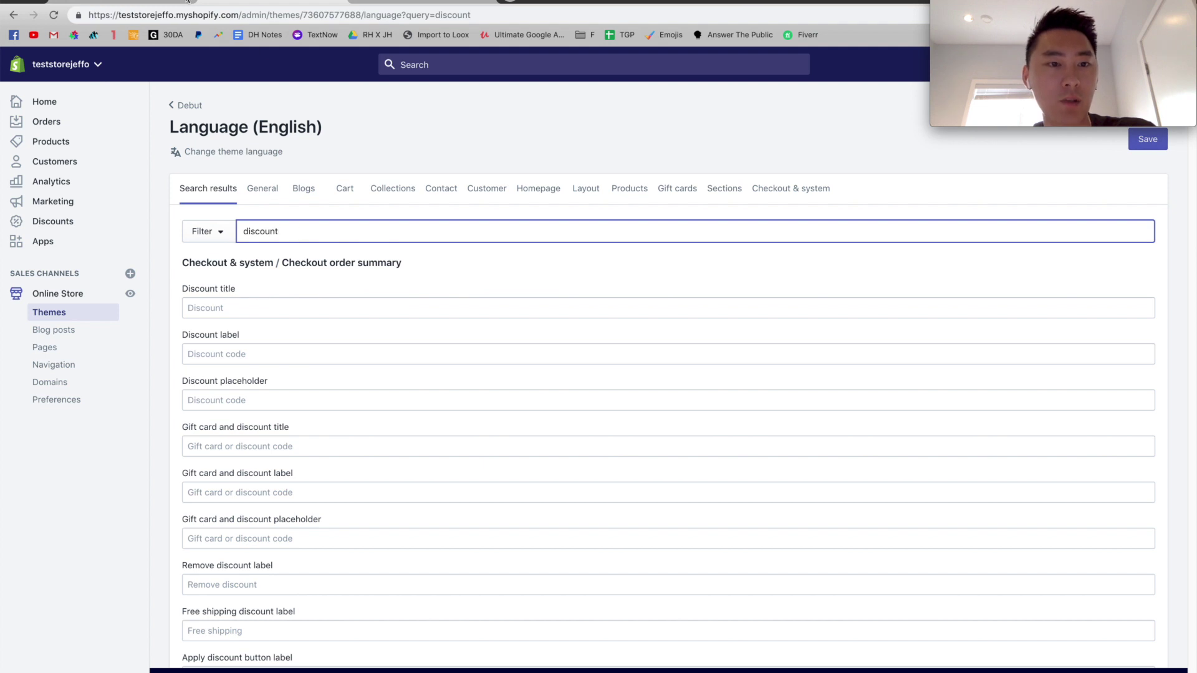
Copy "❗ Enter Your Discount Code Here ❗" from the Hack 2 notes into the theme's Discount placeholder translation
click(245, 1)
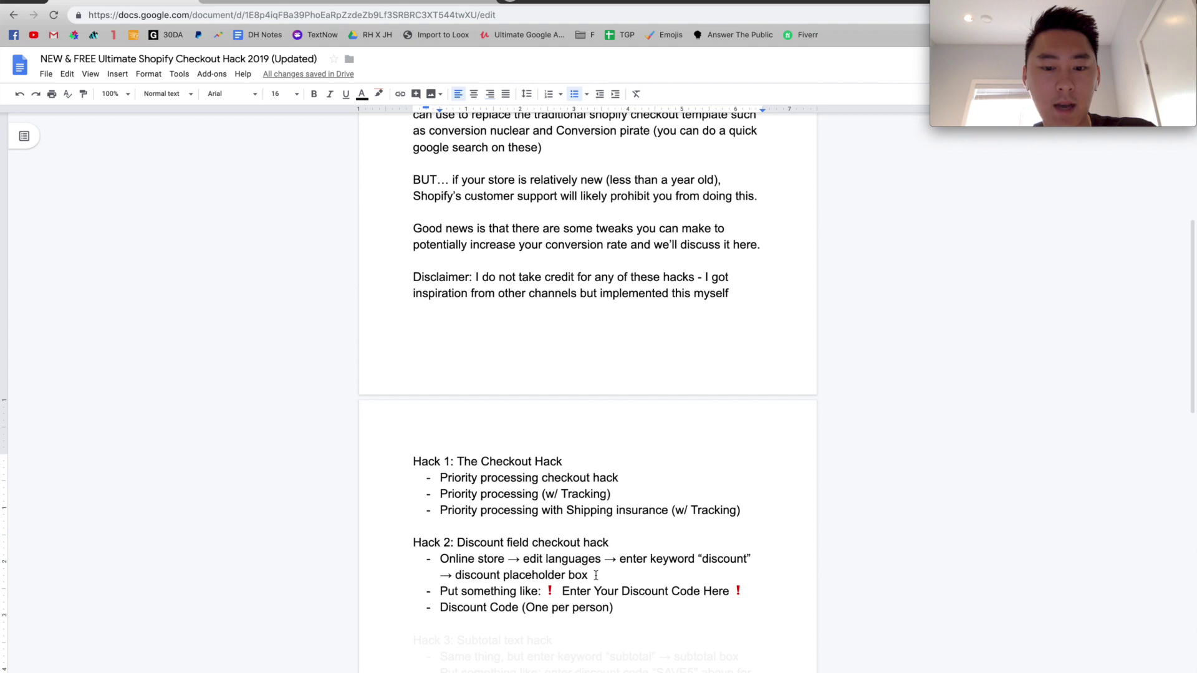
click(299, 2)
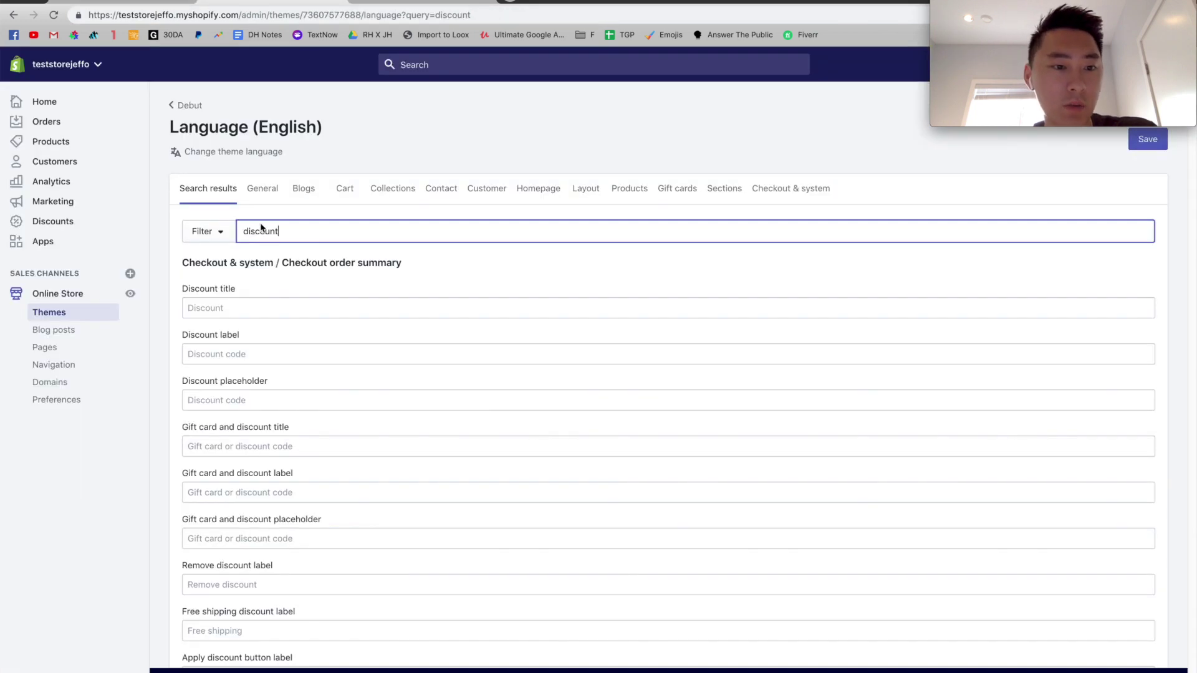
click(247, 354)
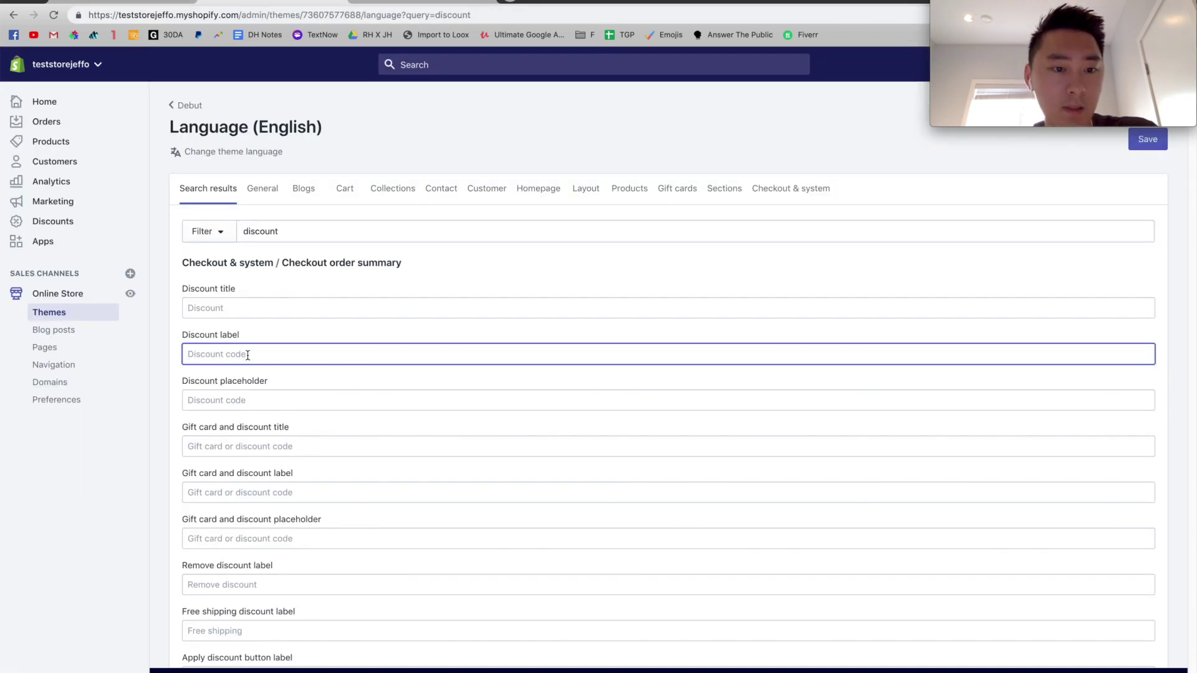
click(125, 2)
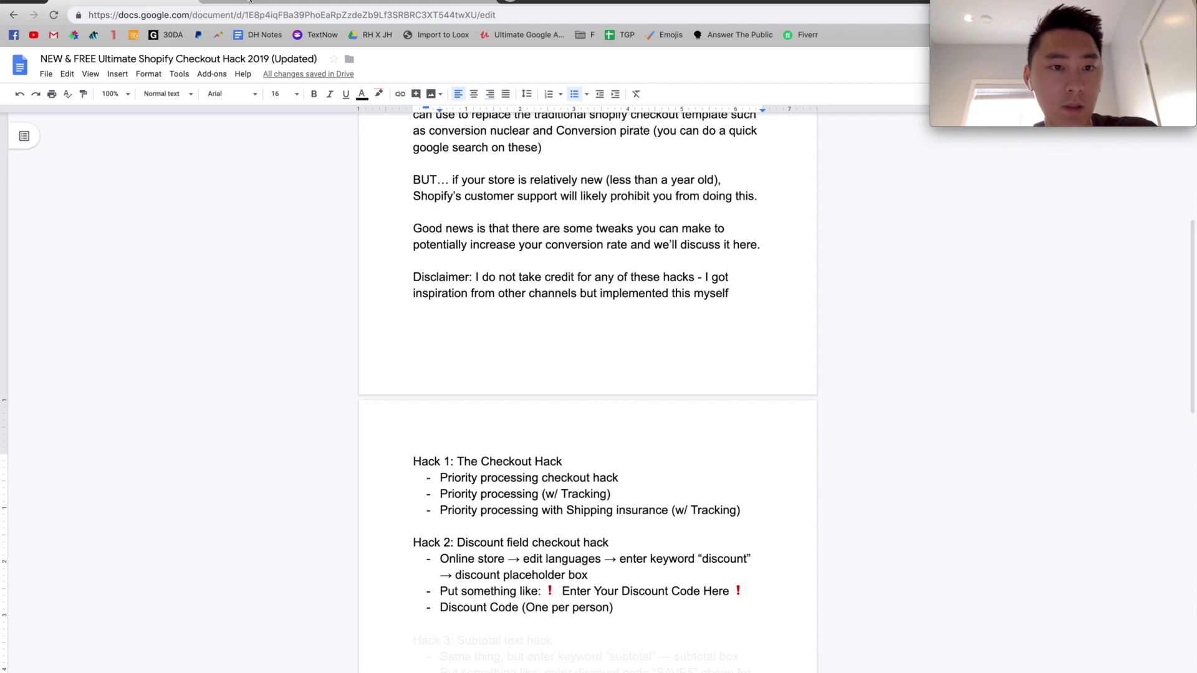
click(249, 2)
click(228, 402)
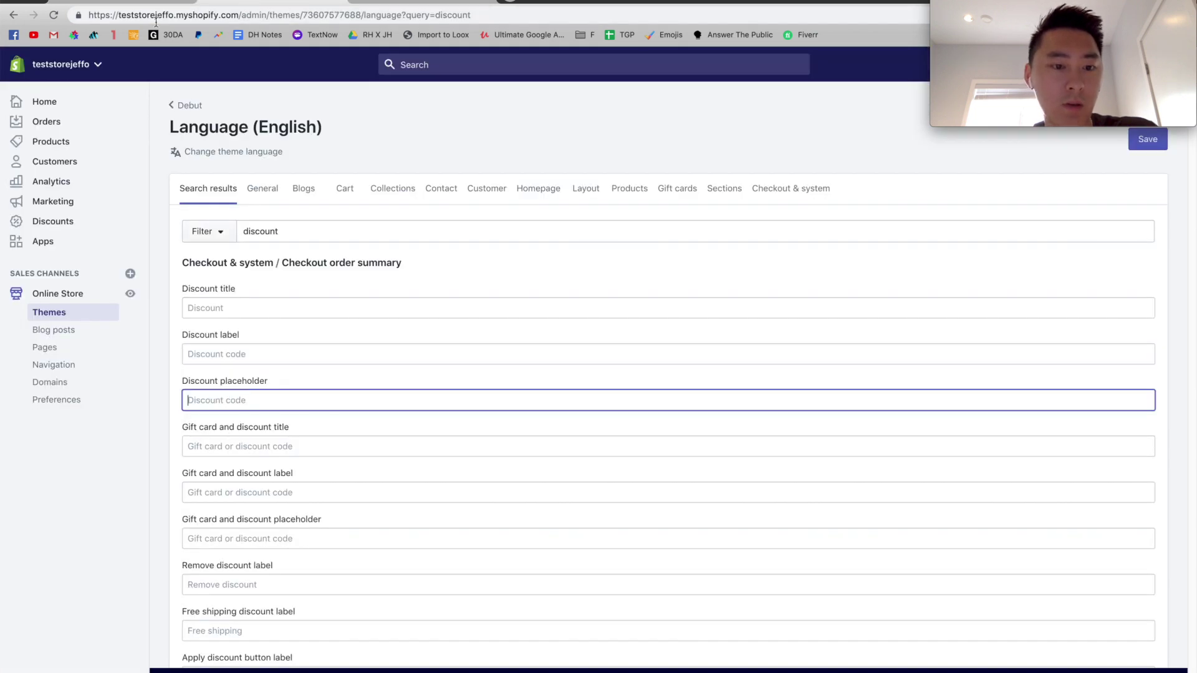
click(135, 2)
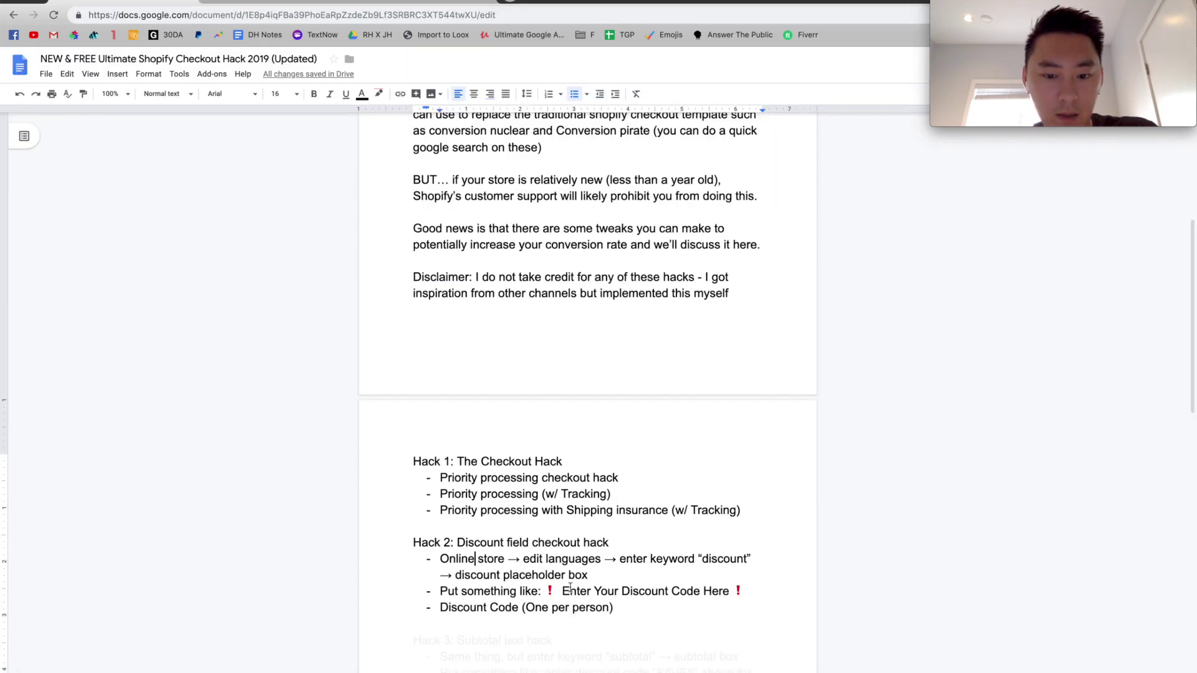
drag(546, 592, 749, 594)
key(super+c)
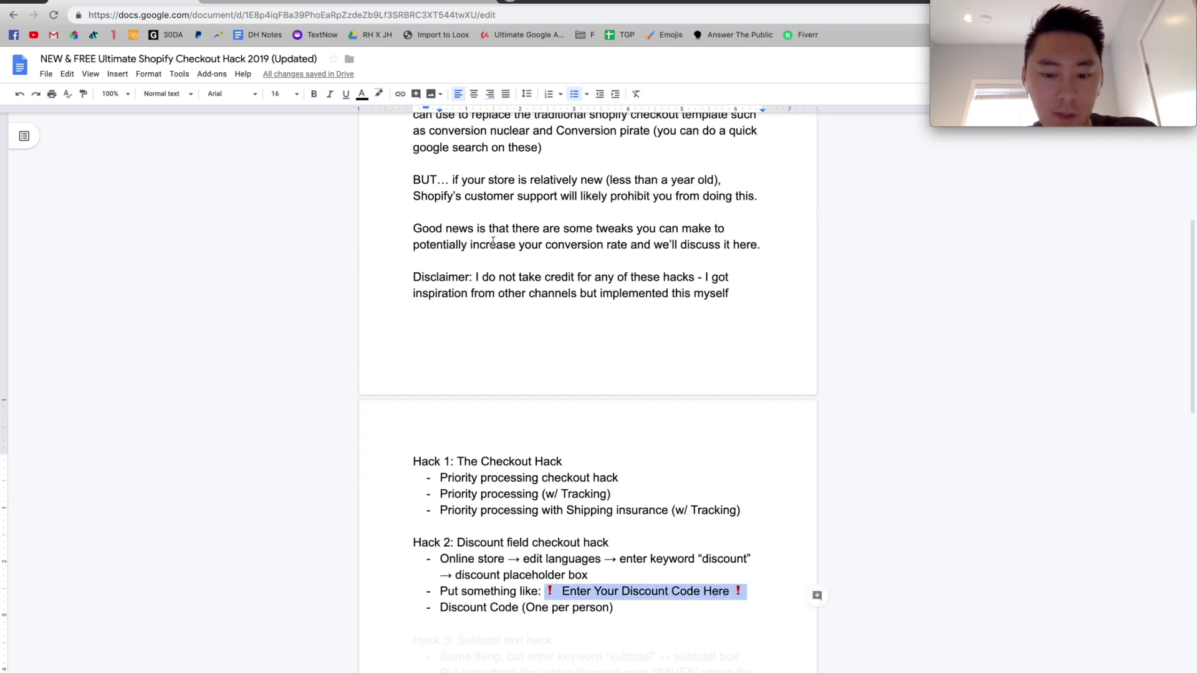
click(347, 2)
click(330, 400)
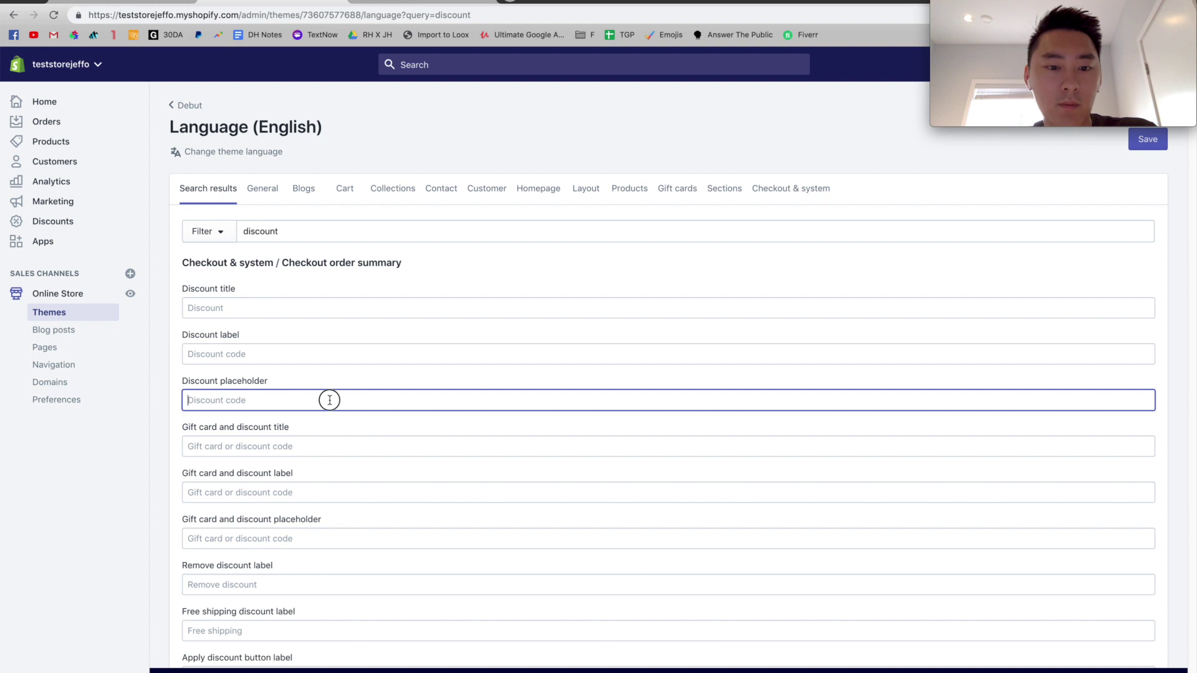
key(super+v)
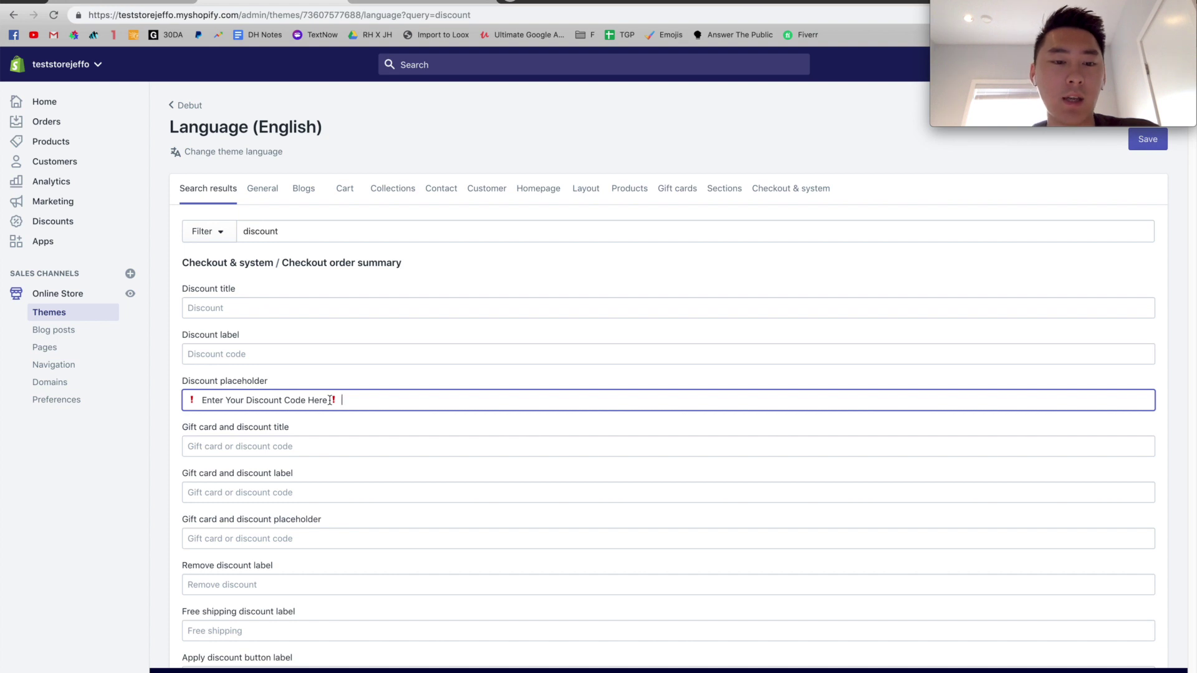
triple_click(330, 400)
click(374, 400)
triple_click(358, 401)
click(353, 401)
drag(352, 401, 331, 400)
triple_click(338, 400)
click(387, 402)
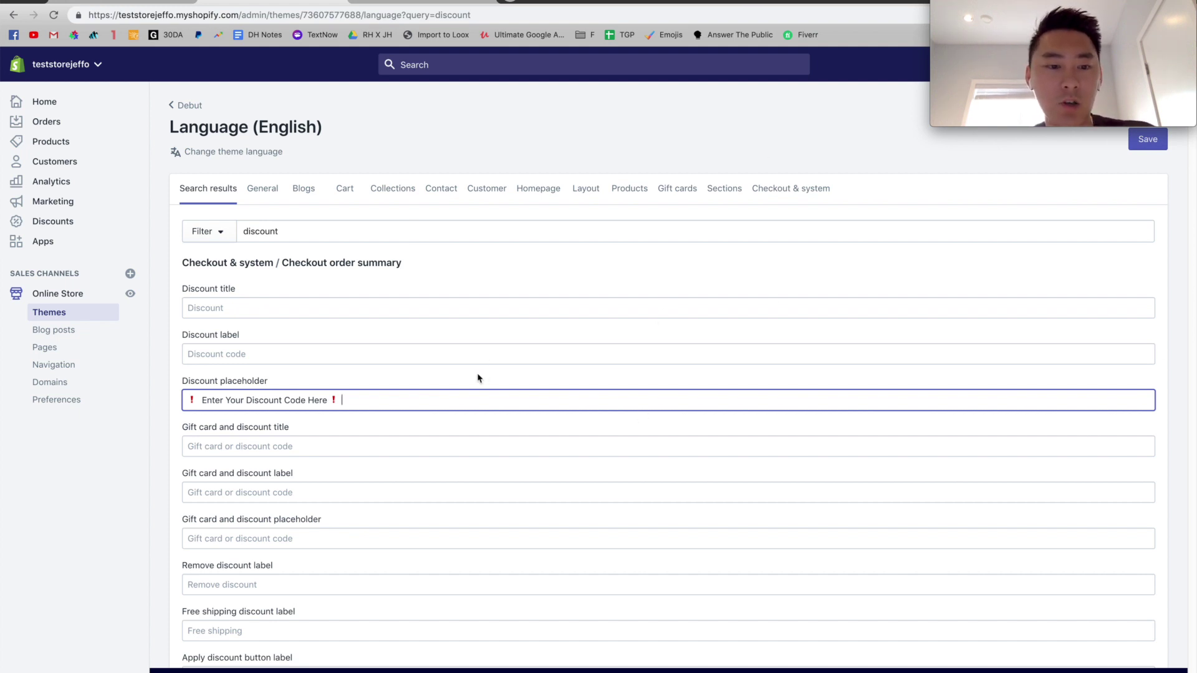
triple_click(342, 401)
click(380, 402)
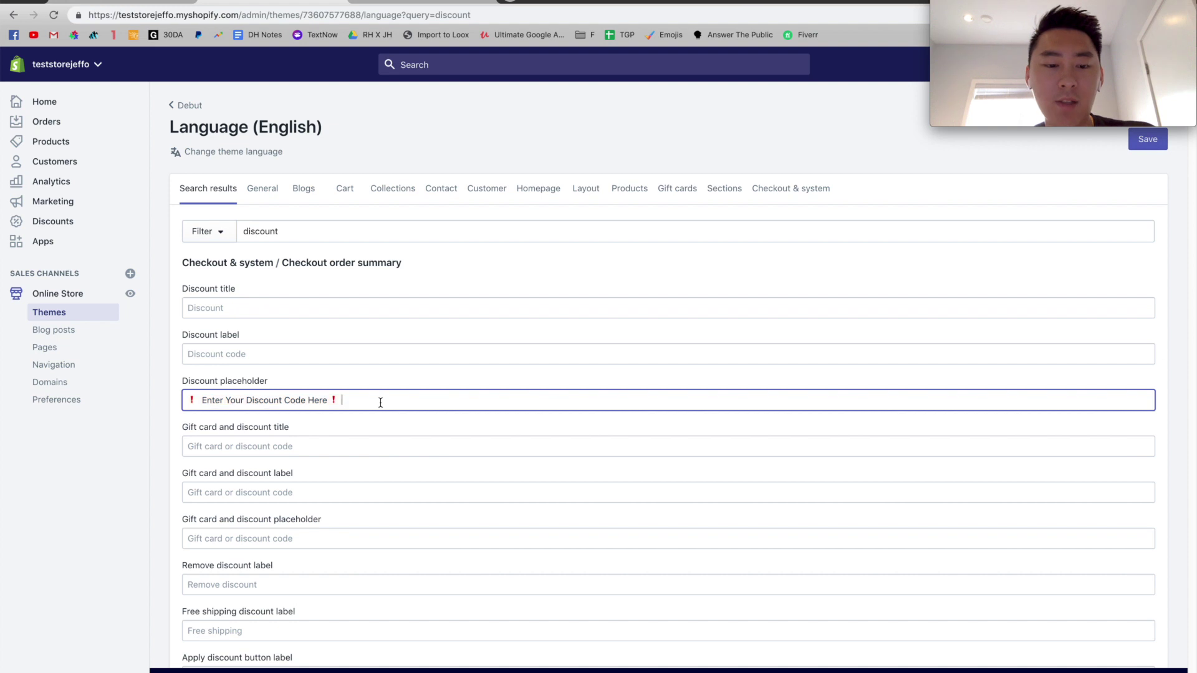
triple_click(324, 405)
click(342, 402)
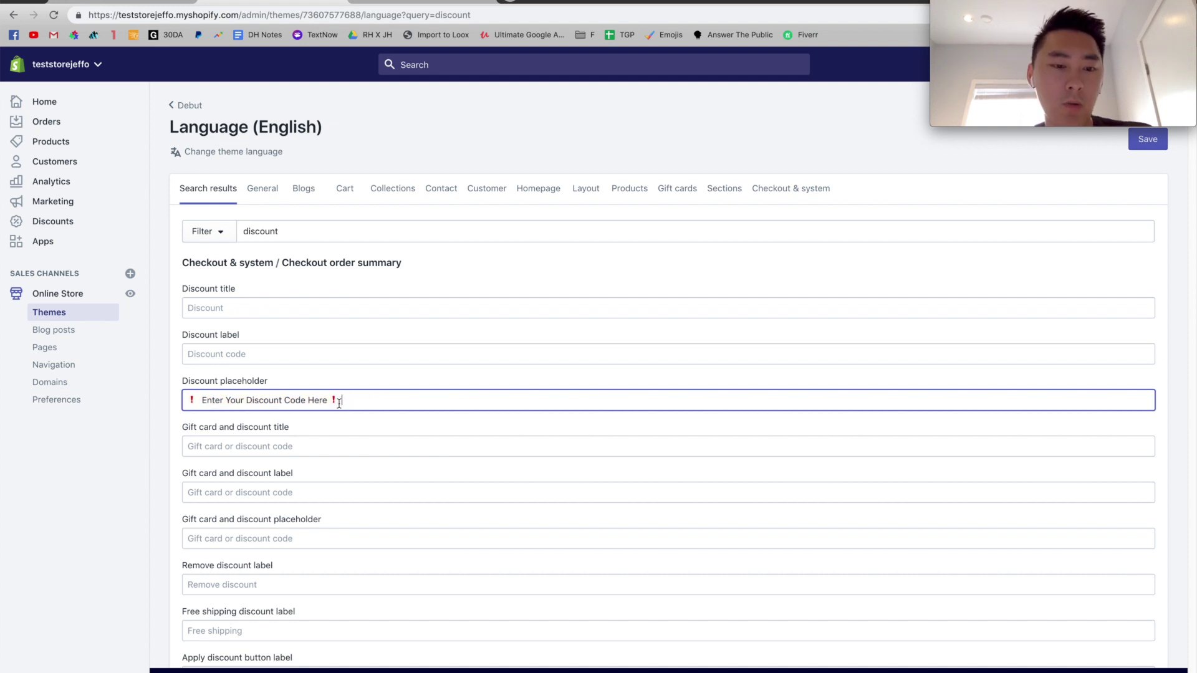
Finish the Discount placeholder text in the language editor and save the theme's translations
triple_click(335, 402)
click(346, 402)
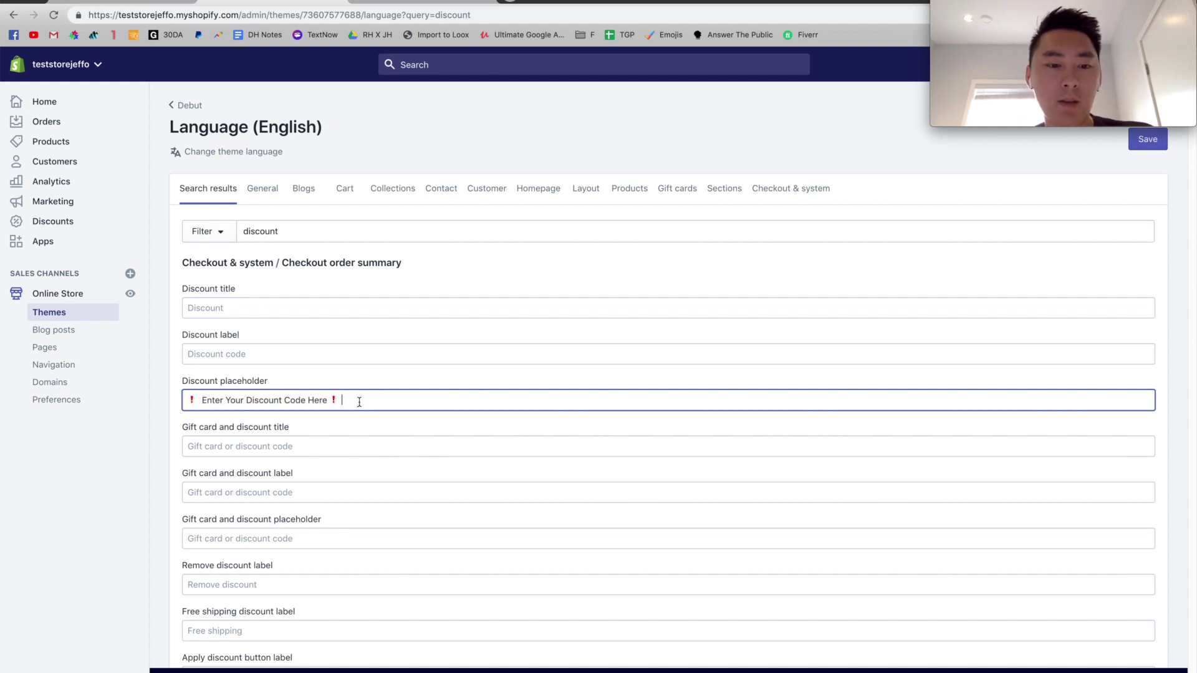
mouse_move(1146, 120)
click(1143, 149)
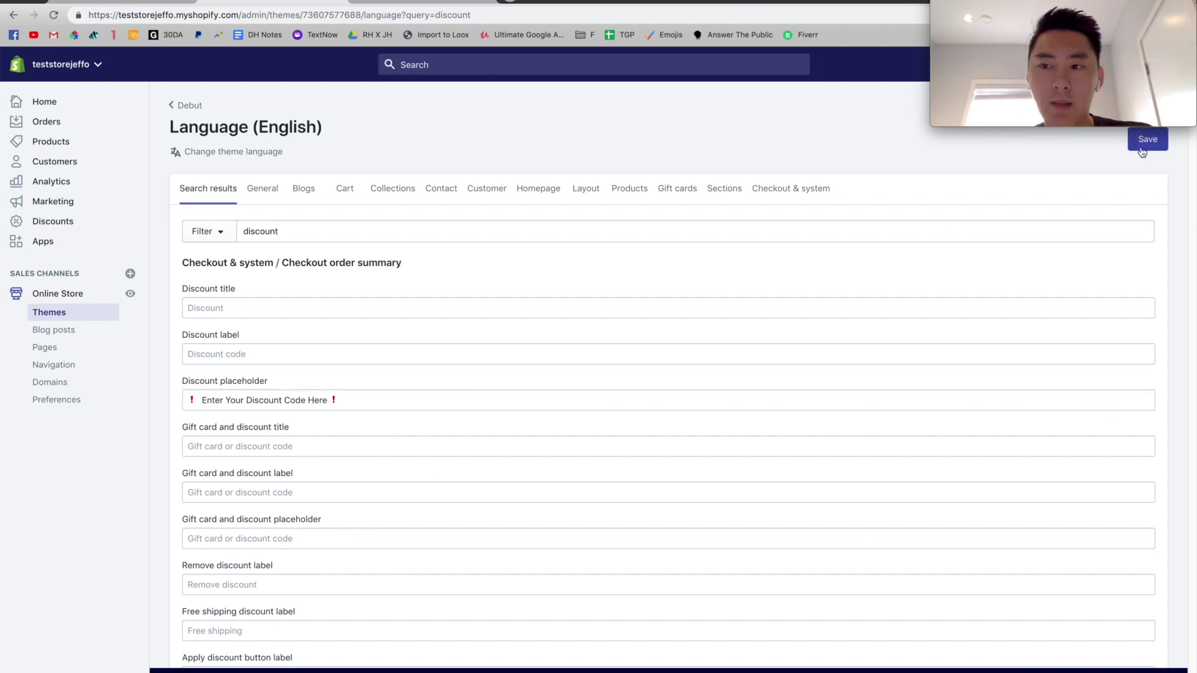
Reload the checkout preview, go to its payment step, and compare the order summary with the edited Discount placeholder translation
click(460, 2)
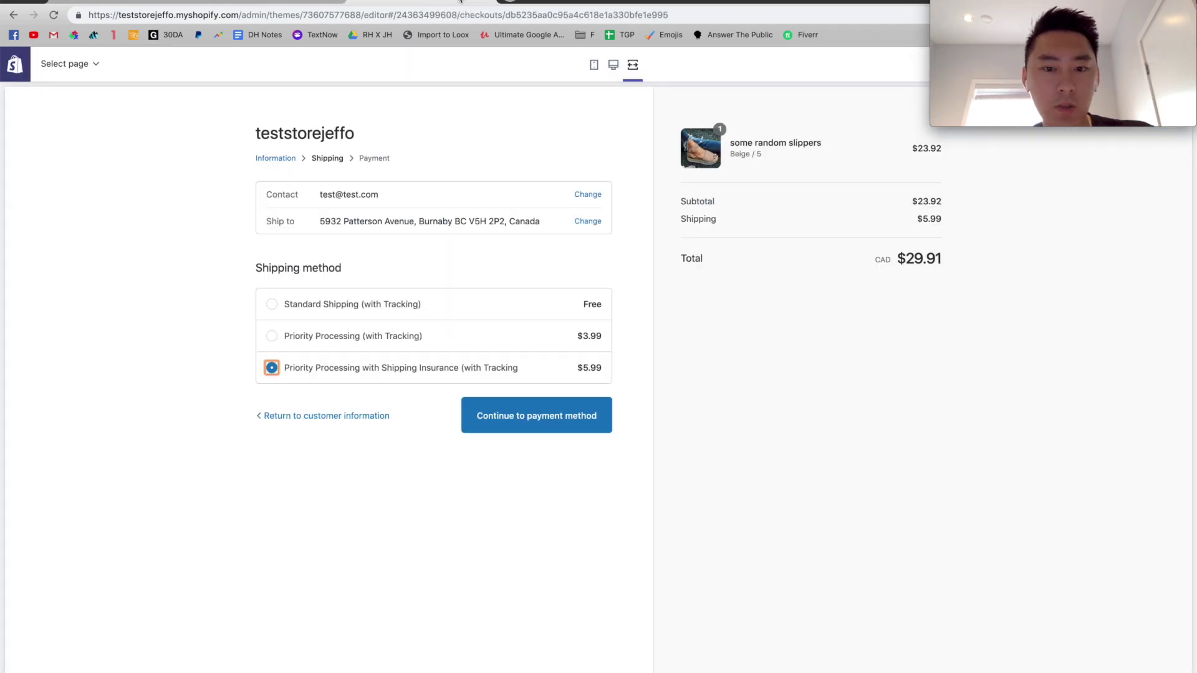
key(super+r)
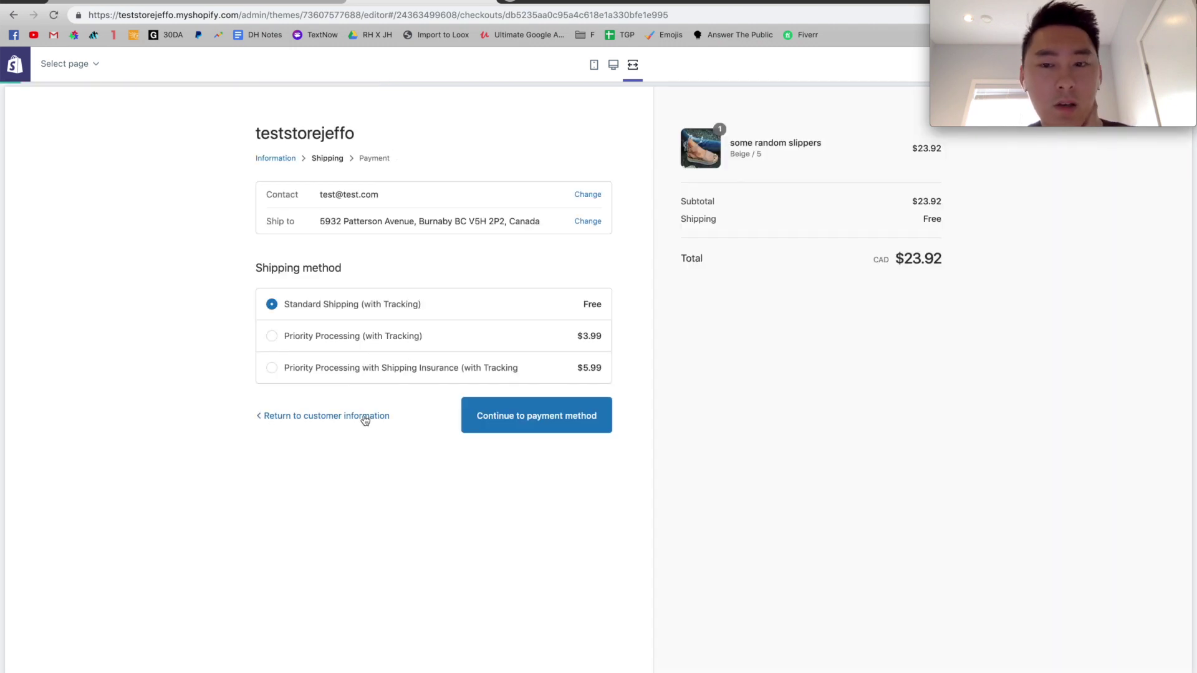
click(365, 416)
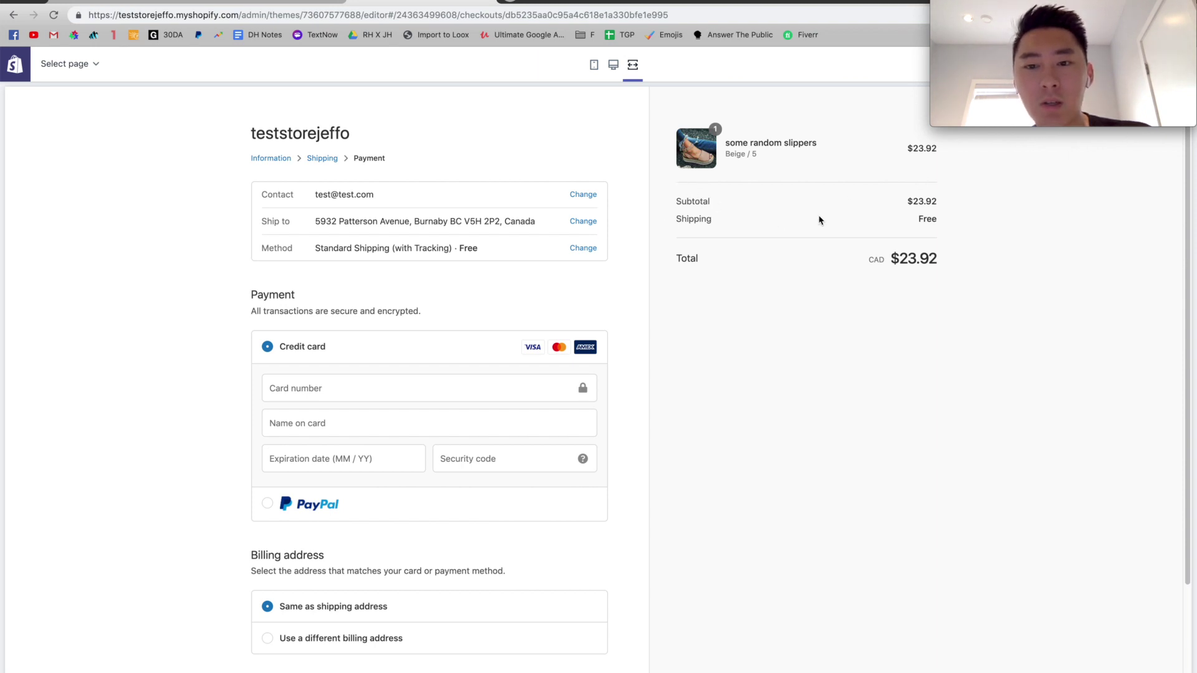
click(300, 2)
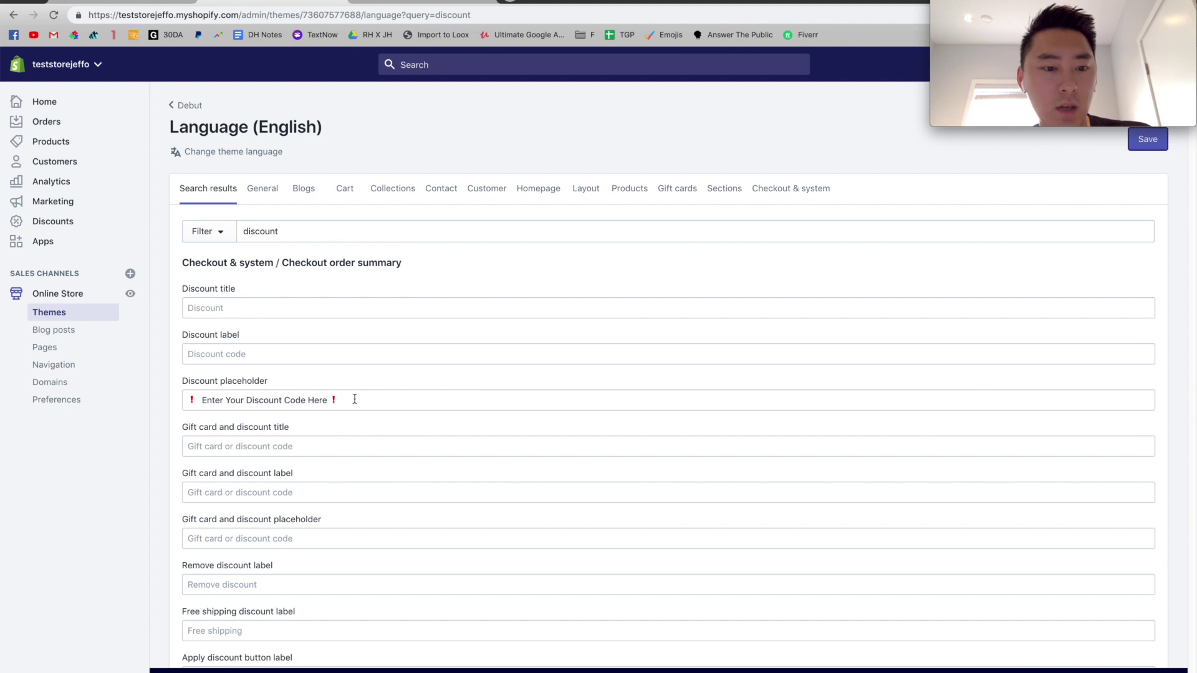
click(438, 2)
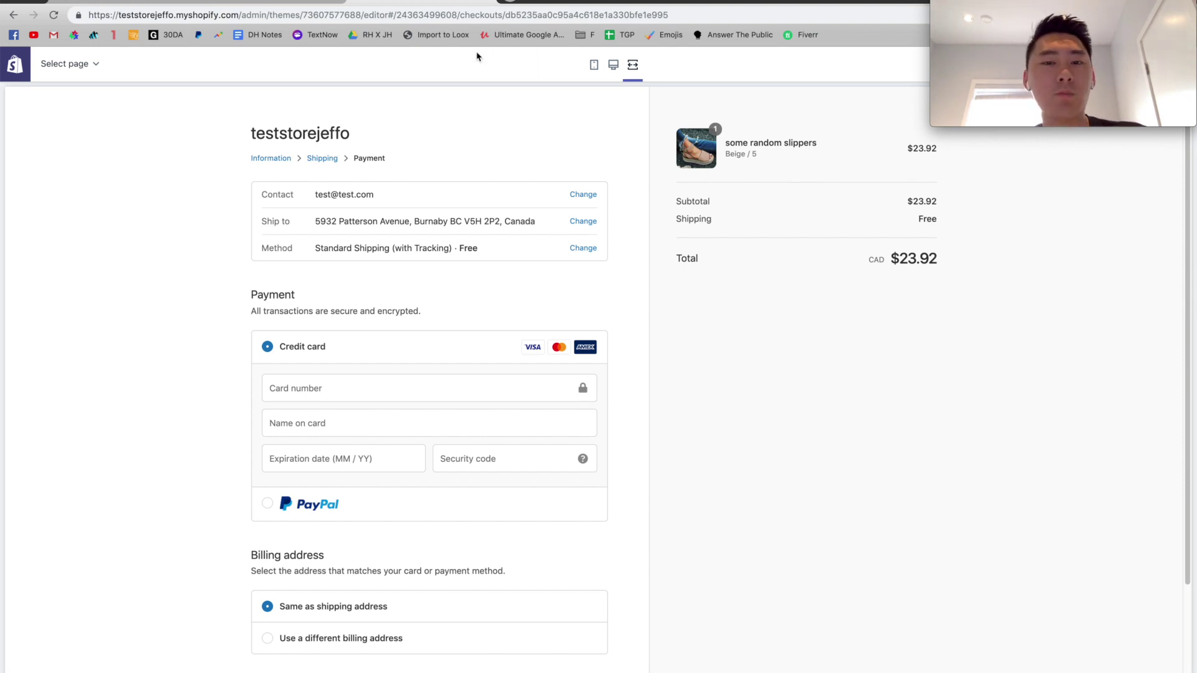
click(293, 2)
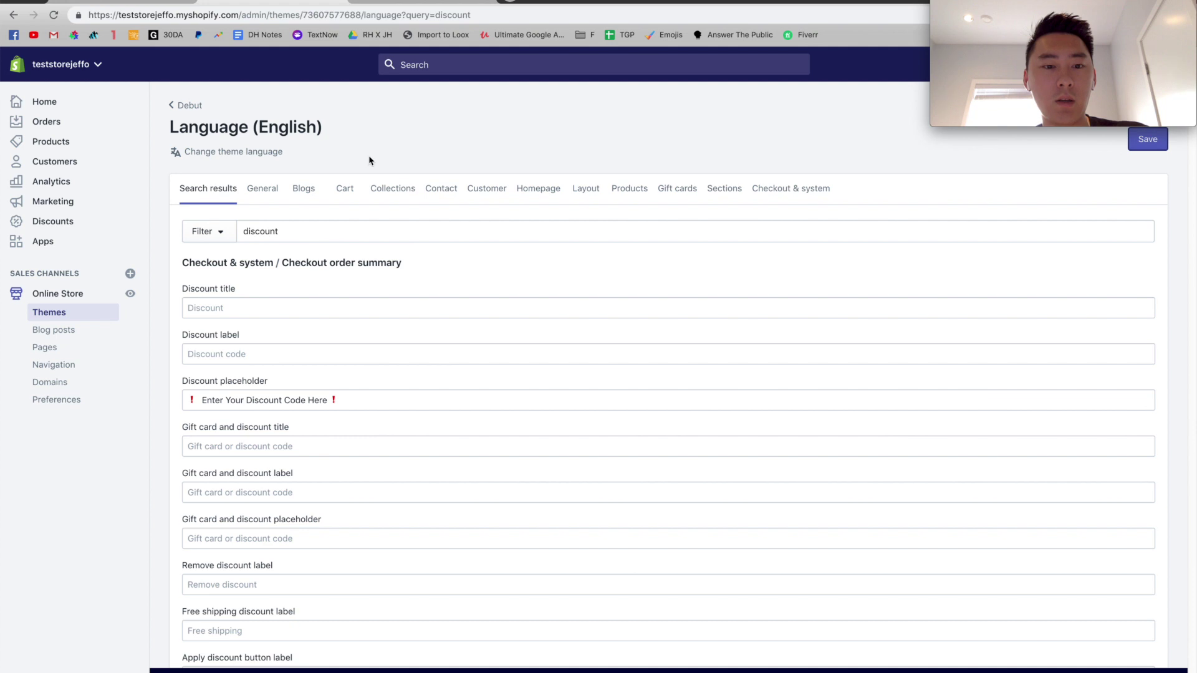
click(162, 2)
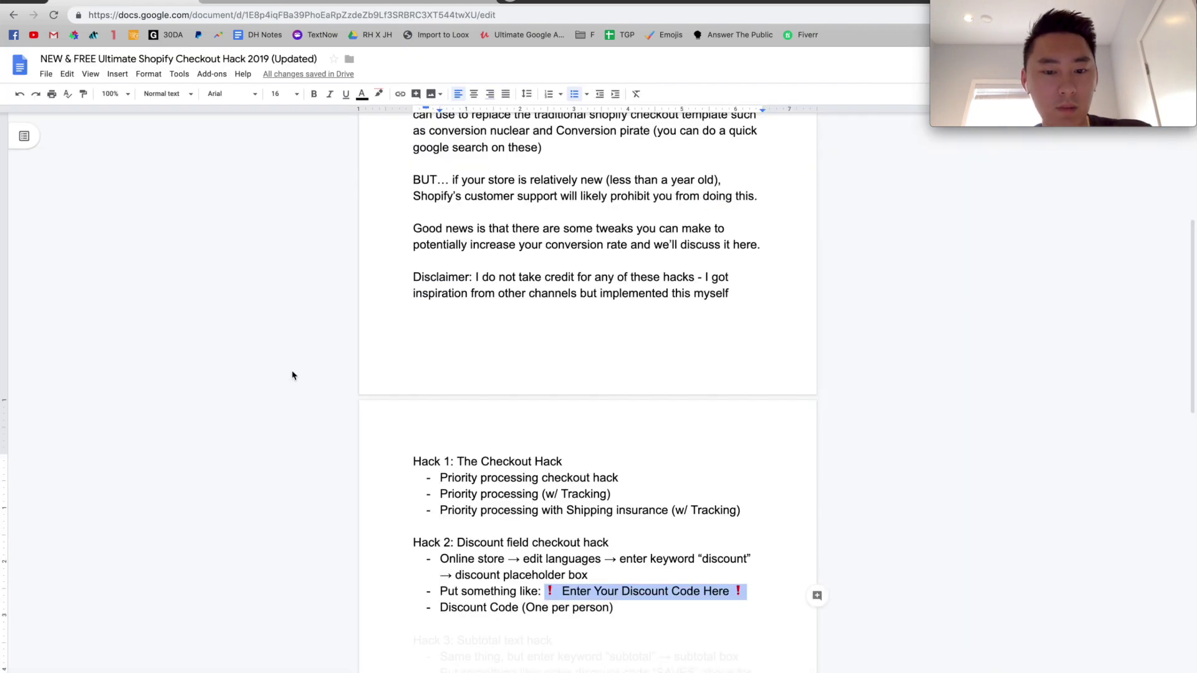
click(518, 608)
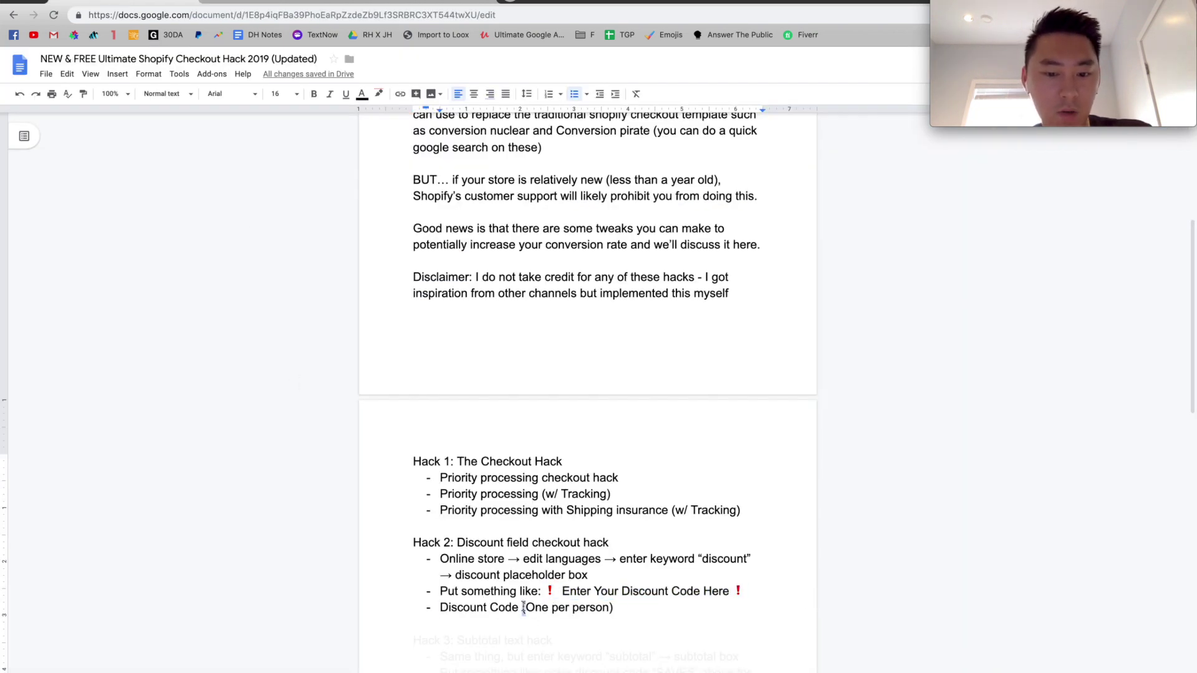
click(320, 3)
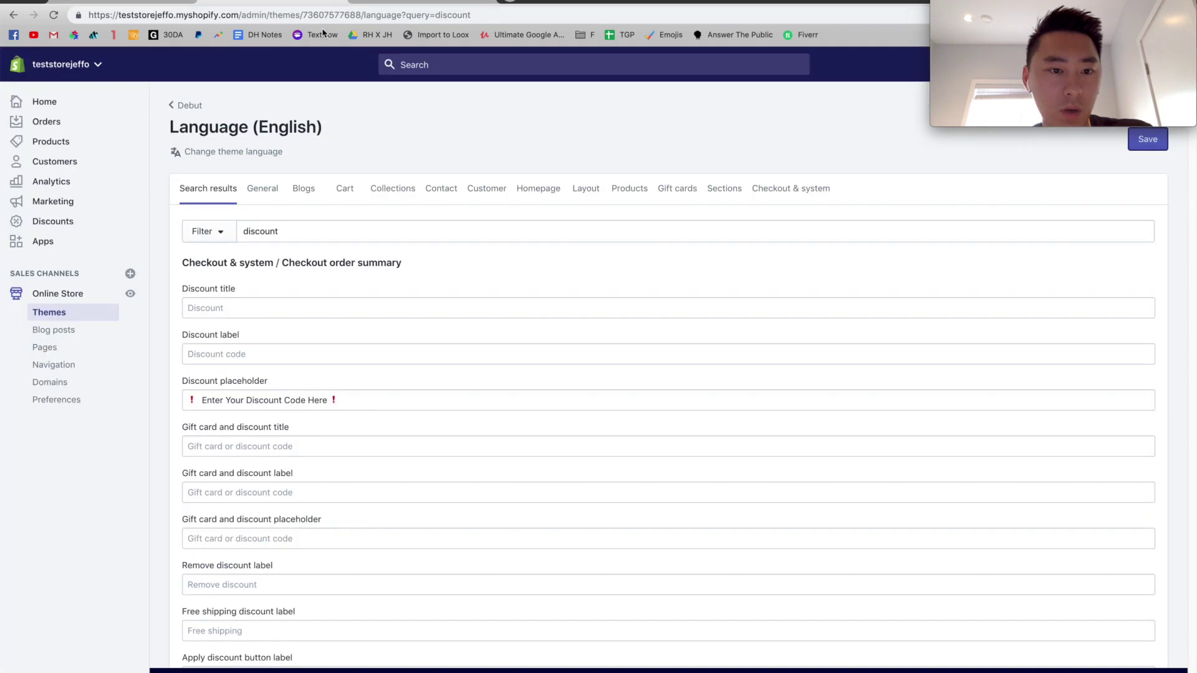
click(291, 362)
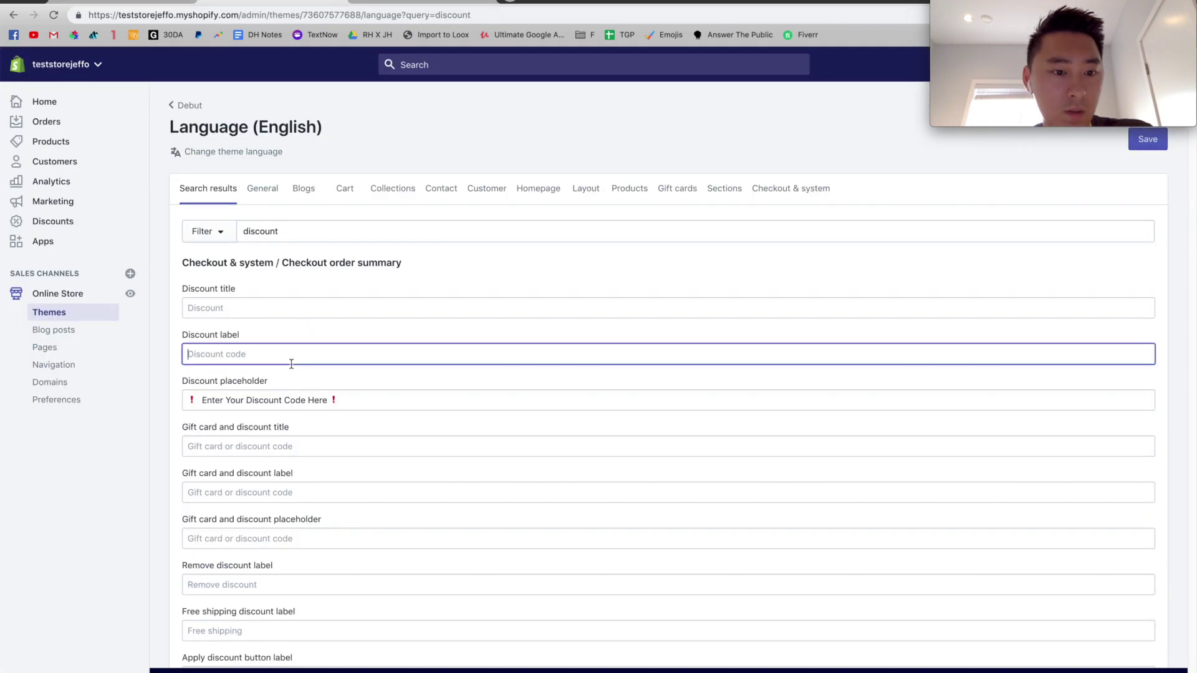
text(❗ Enter Your Discount Code Here ❗)
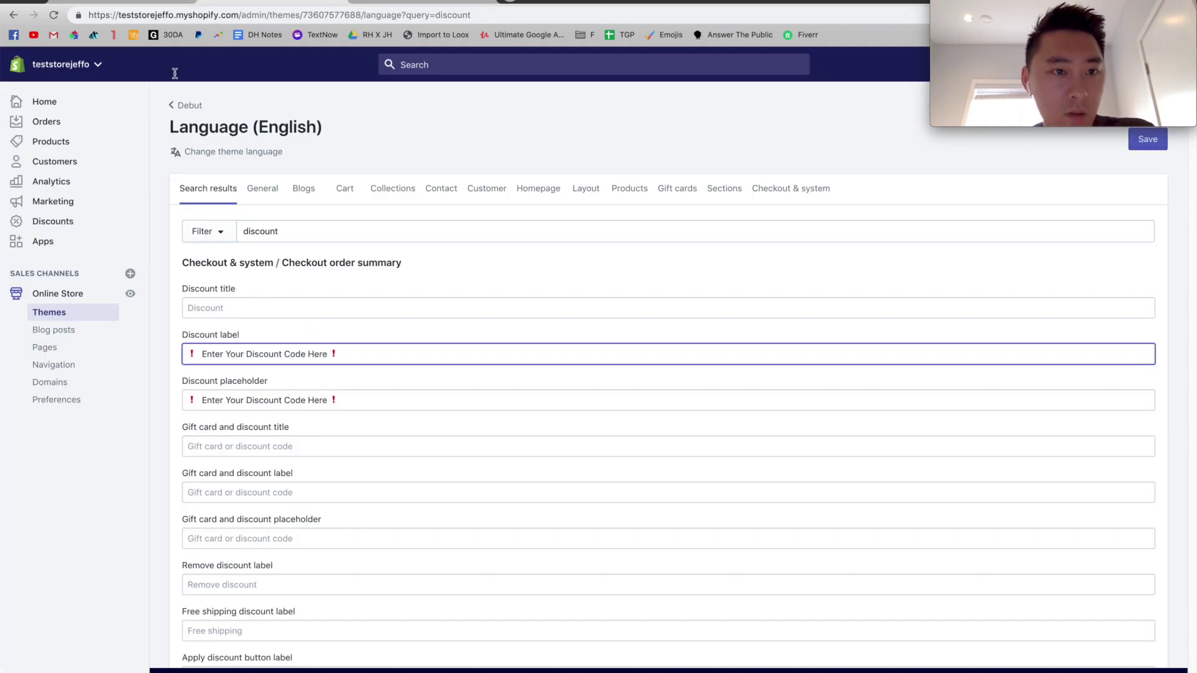
Copy "Discount Code (One per person)" from the Hack 2 notes into the theme's Discount label translation and save
click(152, 3)
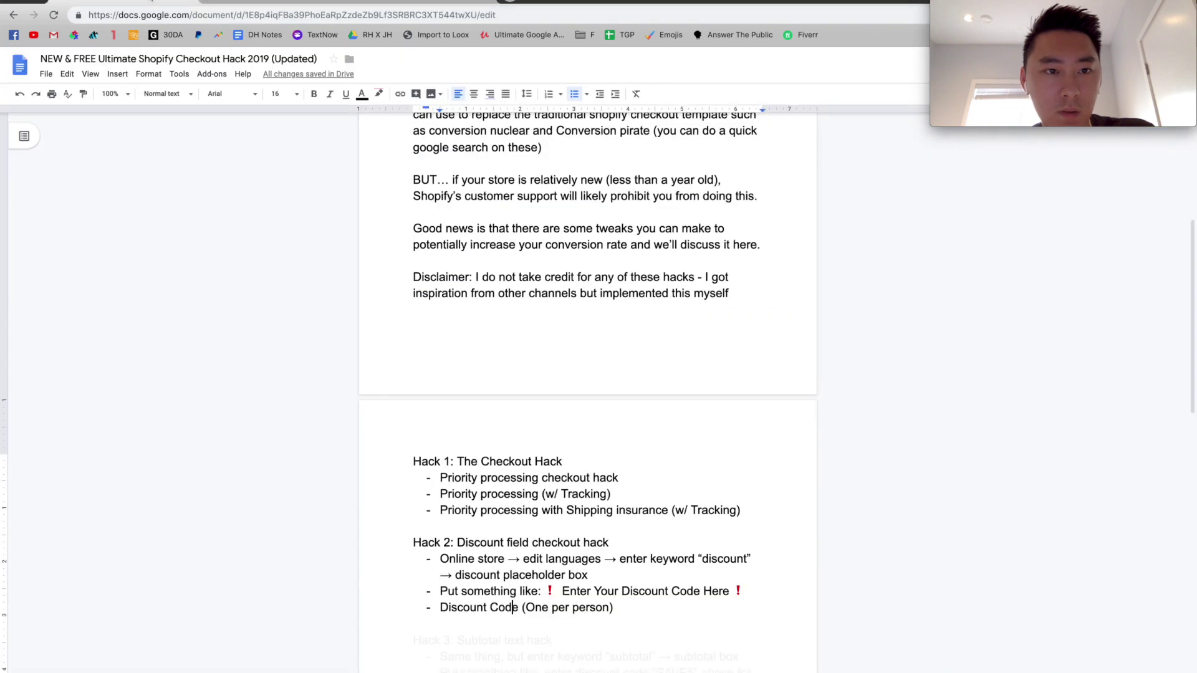
triple_click(516, 608)
key(ctrl+c)
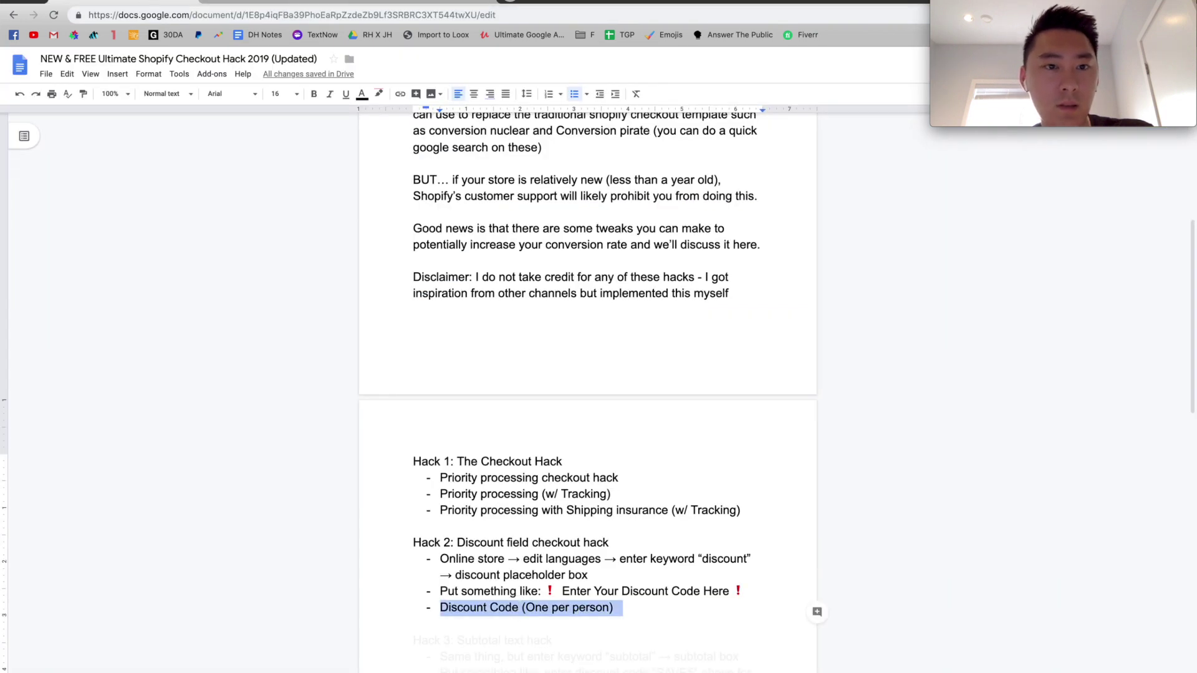
key(ctrl+Tab)
triple_click(284, 353)
key(ctrl+v)
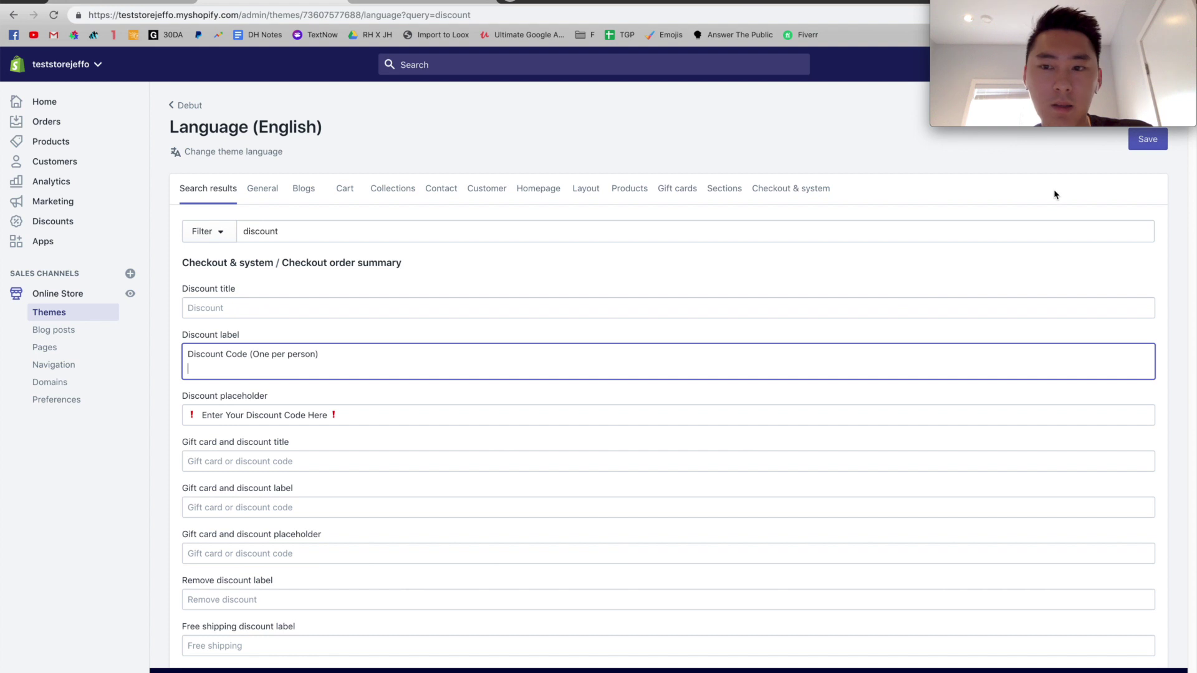
key(BackSpace)
click(1145, 141)
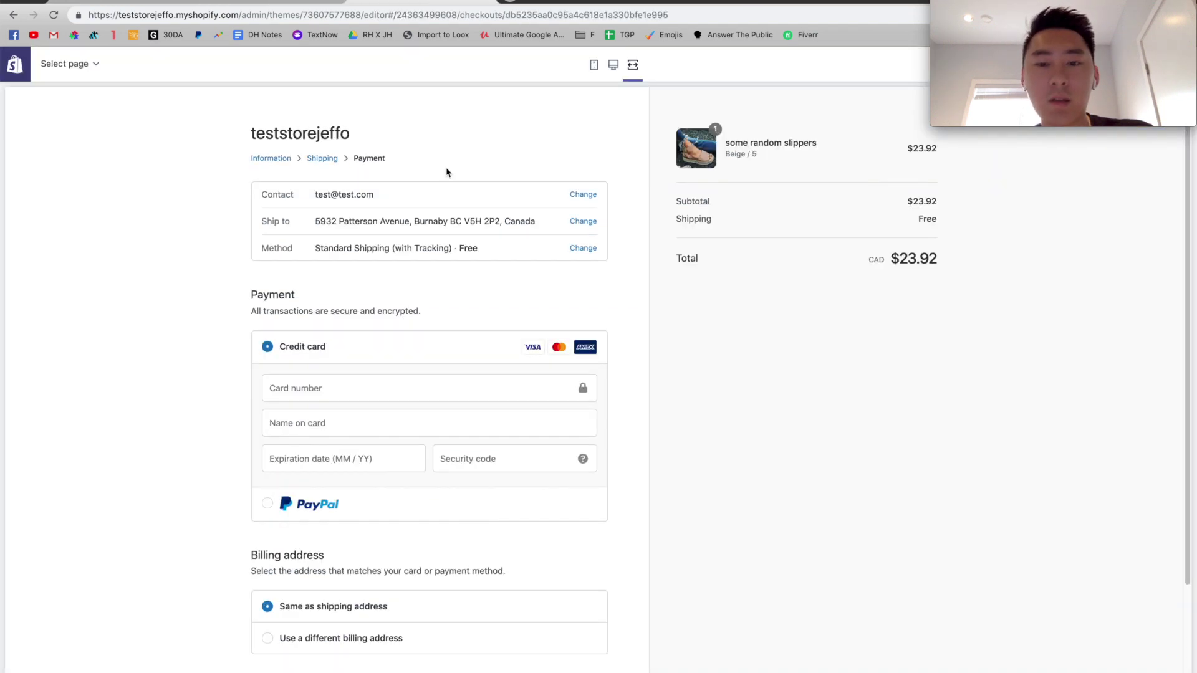
Reload the checkout preview and examine the payment page and order summary for the discount field, switching between preview sizes
click(601, 249)
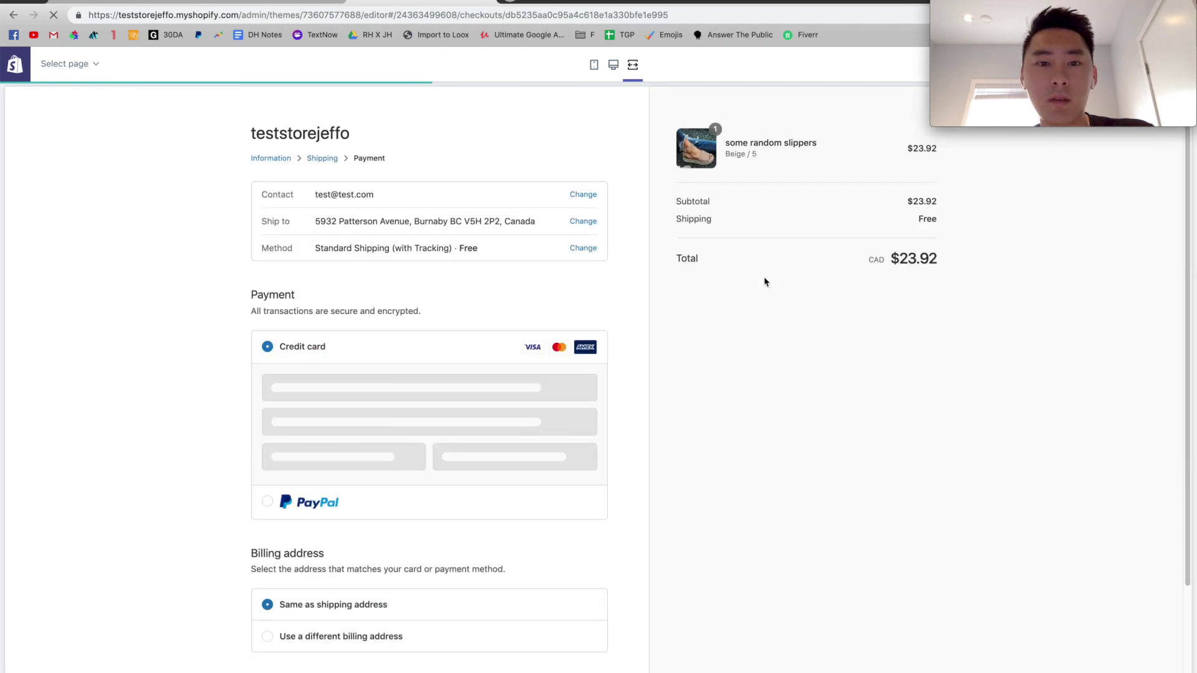
drag(707, 201, 684, 189)
double_click(711, 192)
click(671, 347)
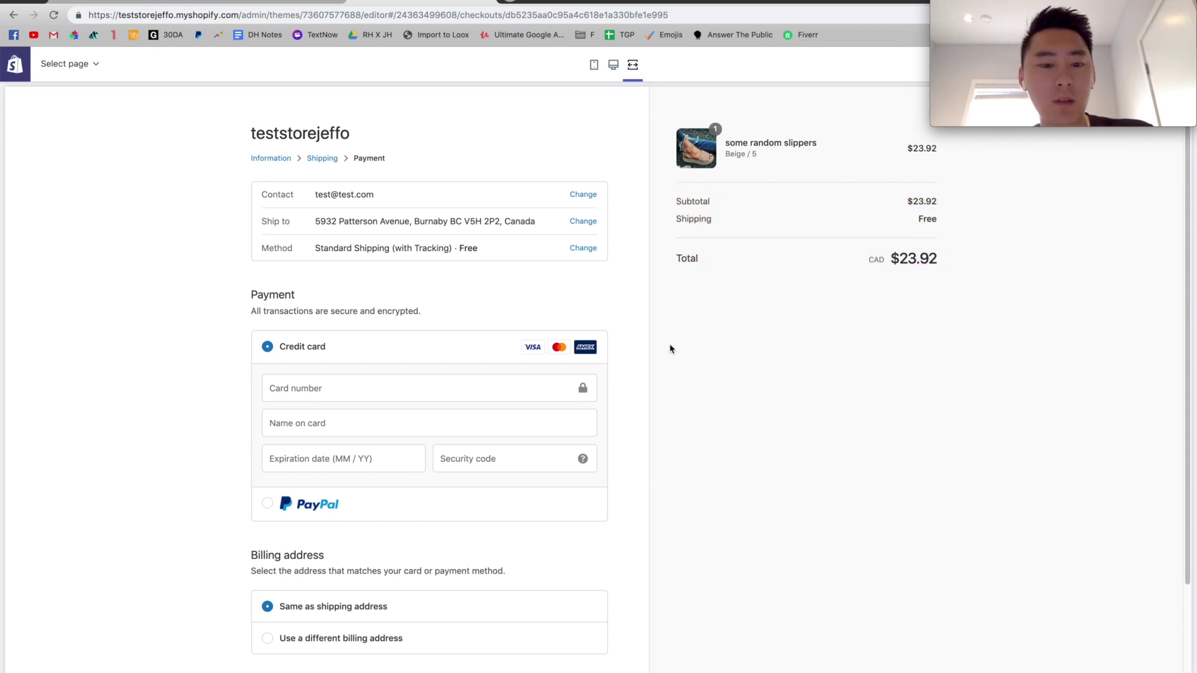
scroll(670, 349, down, 2)
scroll(671, 348, down, 1)
scroll(671, 348, up, 4)
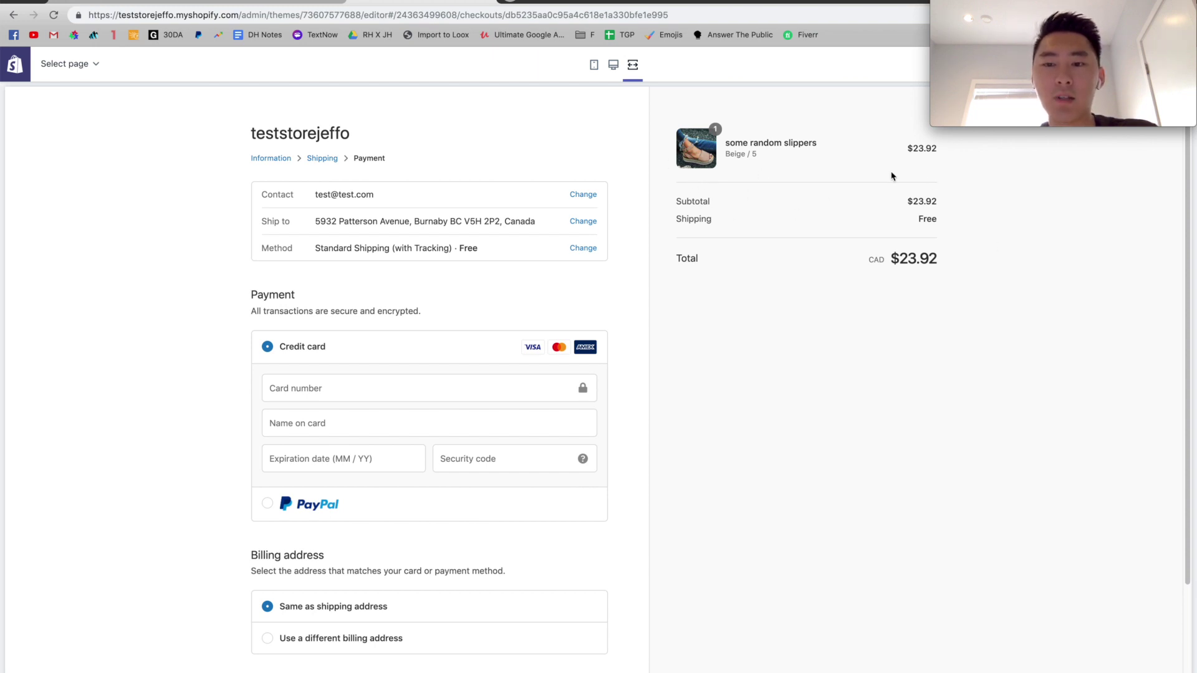
click(613, 65)
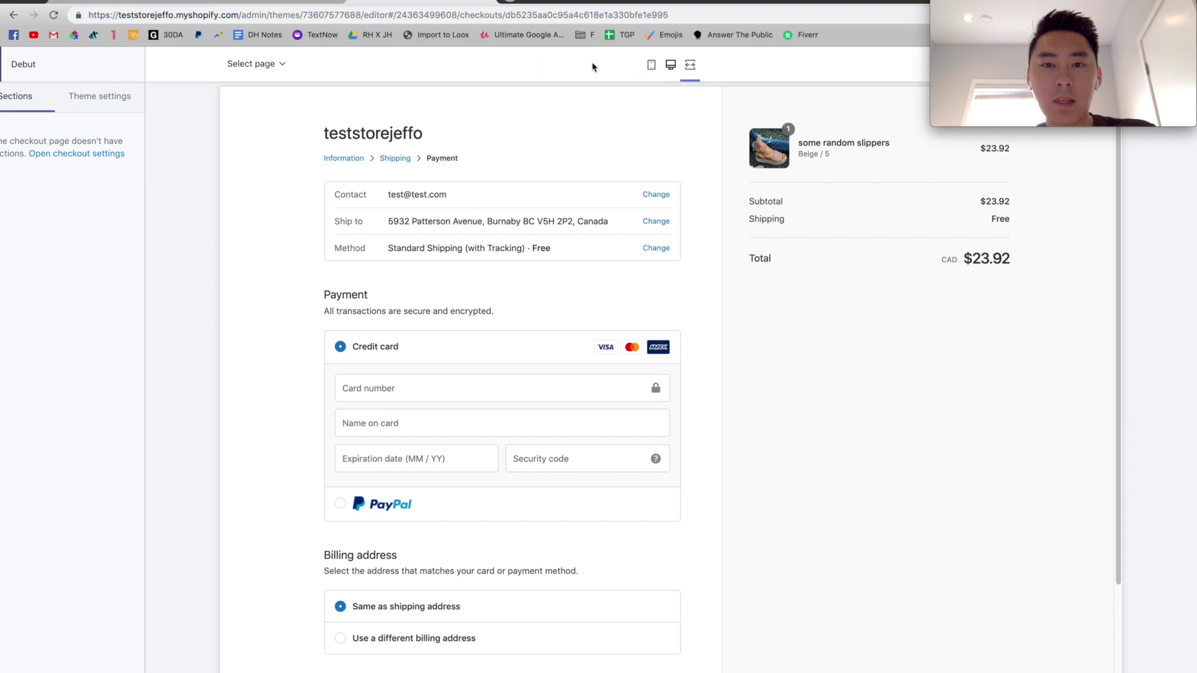
click(666, 65)
click(703, 67)
In the Google Docs notes, change the text color of the whole "Hack 3: Subtotal text hack" section to black
click(252, 3)
click(117, 2)
click(548, 507)
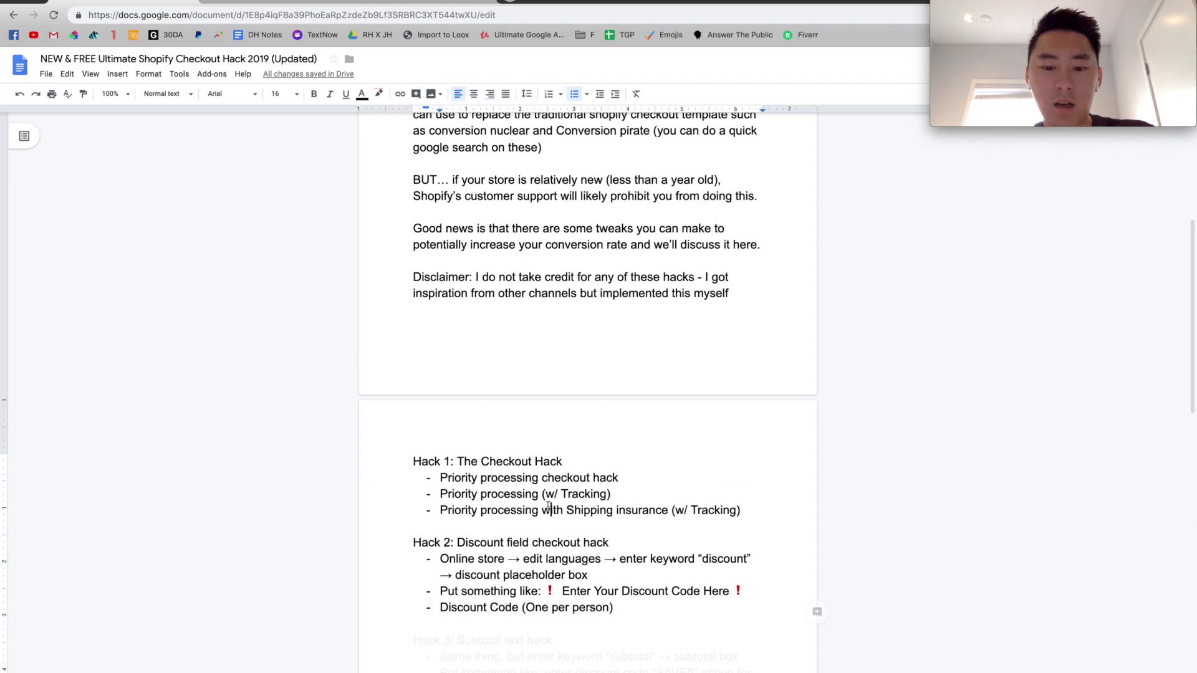
scroll(548, 507, down, 3)
double_click(552, 515)
click(550, 545)
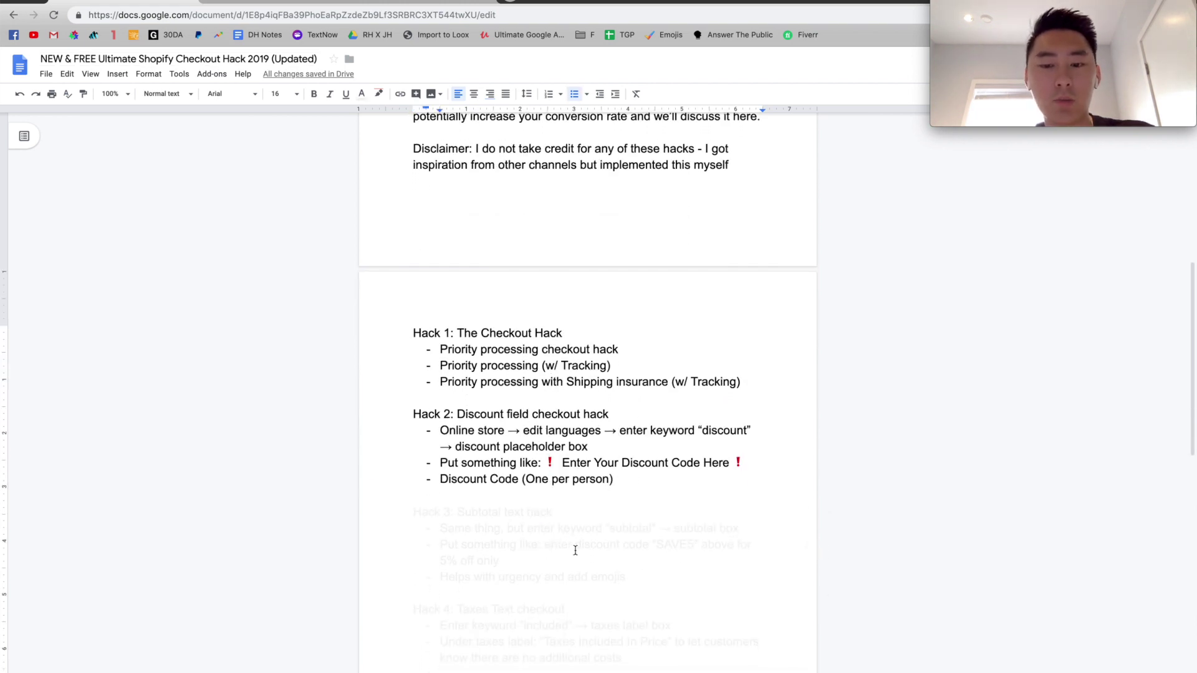
drag(612, 578, 406, 513)
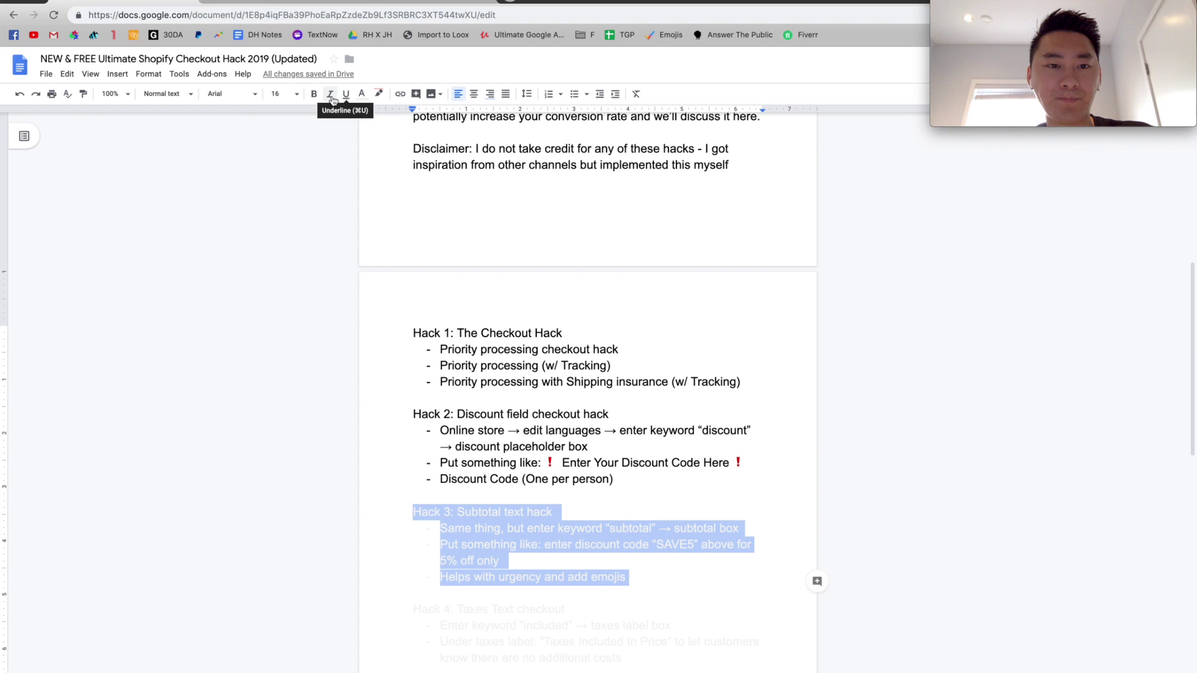
click(361, 95)
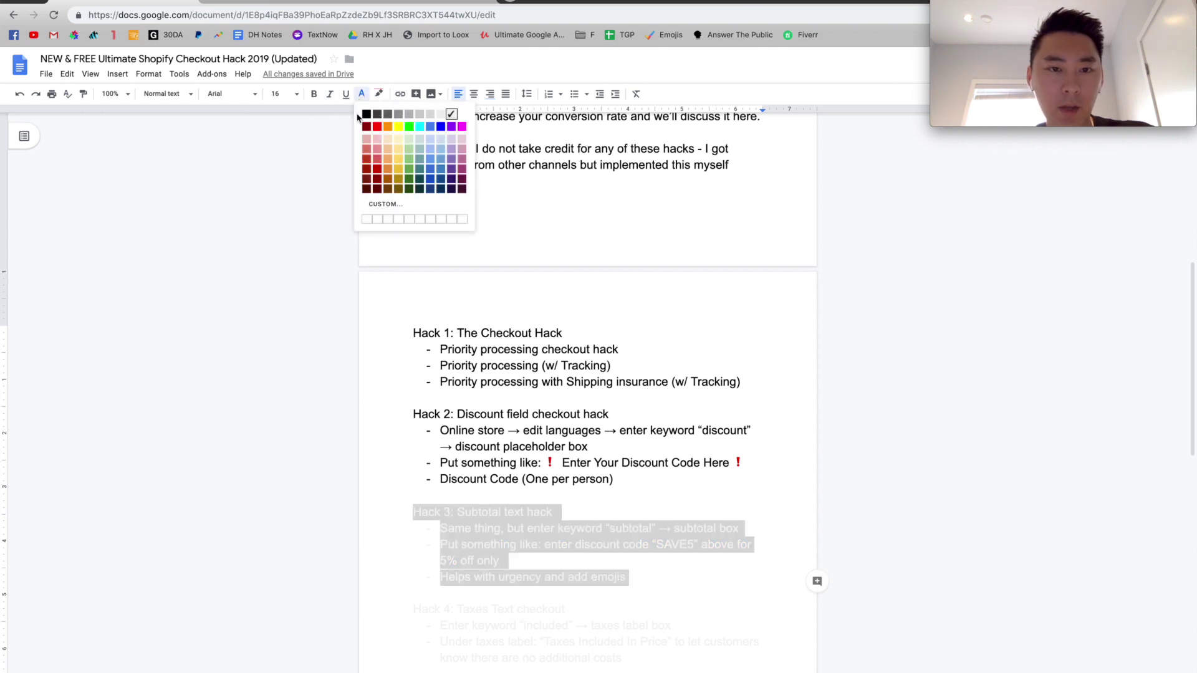
click(368, 112)
click(424, 387)
Read the keyword instruction under Hack 3 and search the Debut theme's translations for "subtotal"
double_click(486, 528)
click(534, 534)
double_click(580, 528)
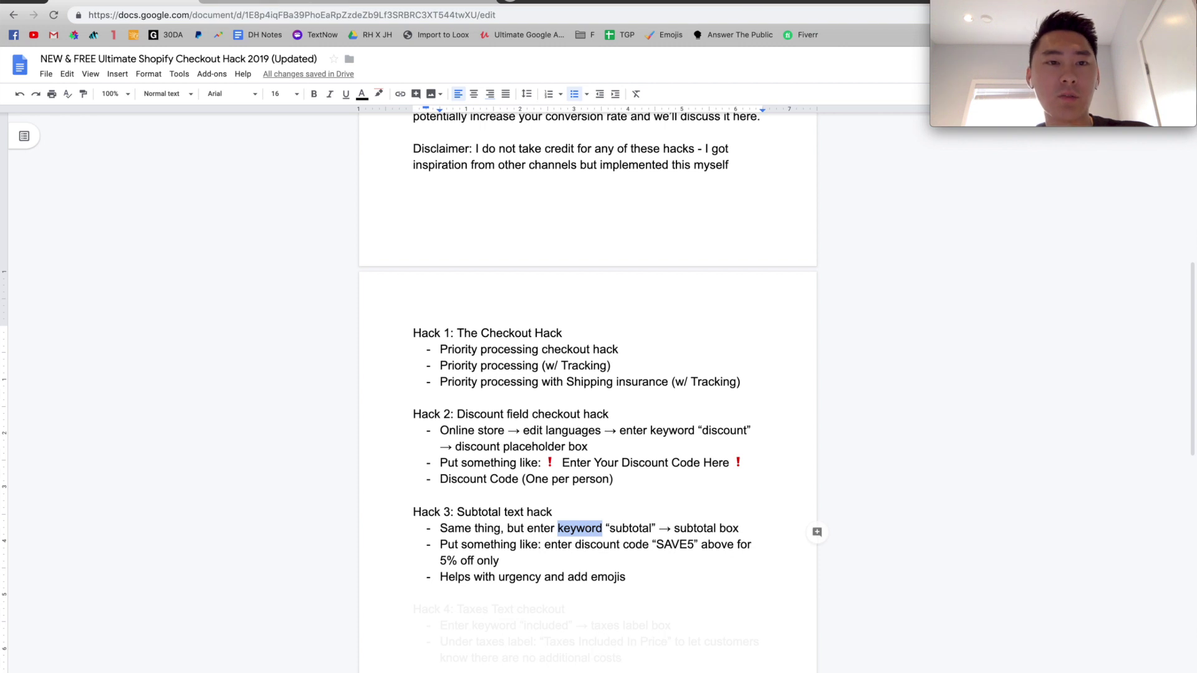
key(ctrl+Tab)
click(375, 231)
double_click(376, 230)
text(subtotal)
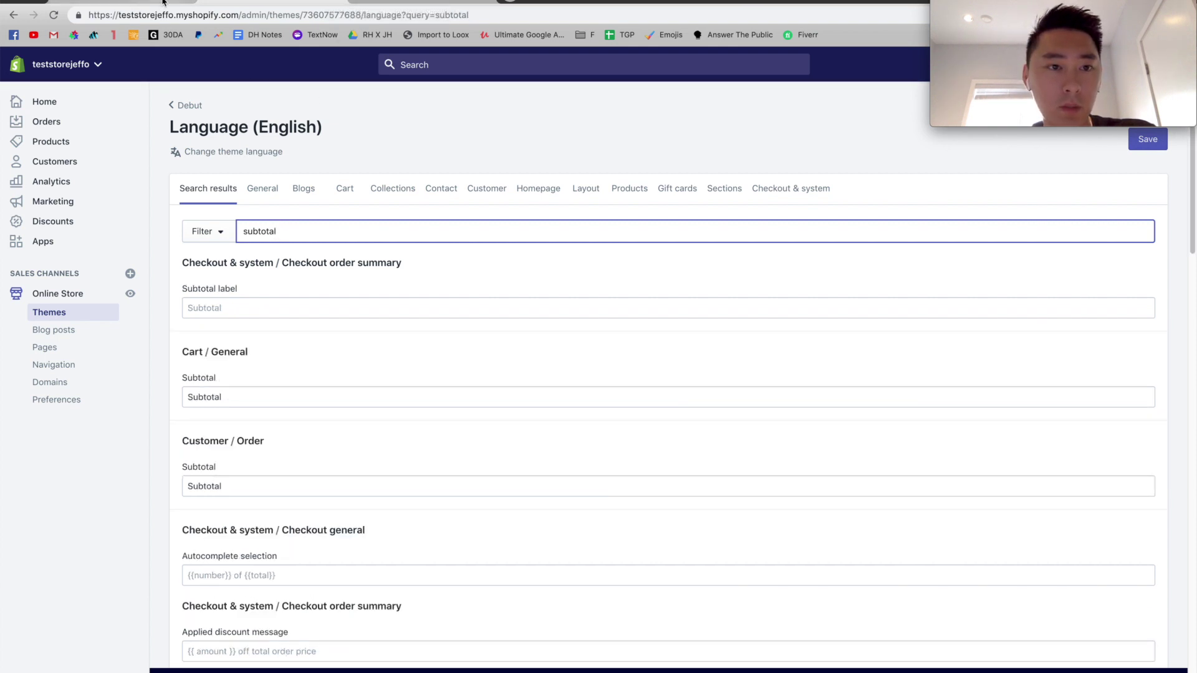
Following the Hack 3 notes, set the Cart / General Subtotal translation to "Enter Discount Code "SAVE5" For 5% Off Today ONLY!" and save
click(259, 1)
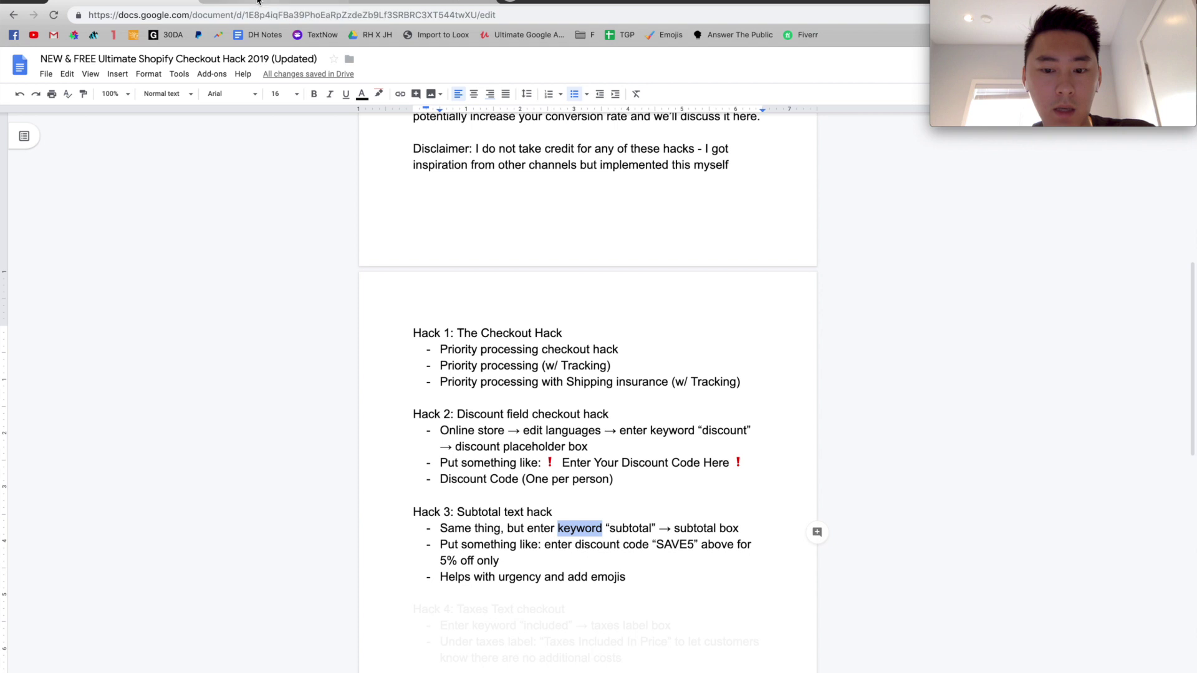
key(ctrl+shift+Tab)
click(257, 396)
double_click(257, 396)
click(265, 1)
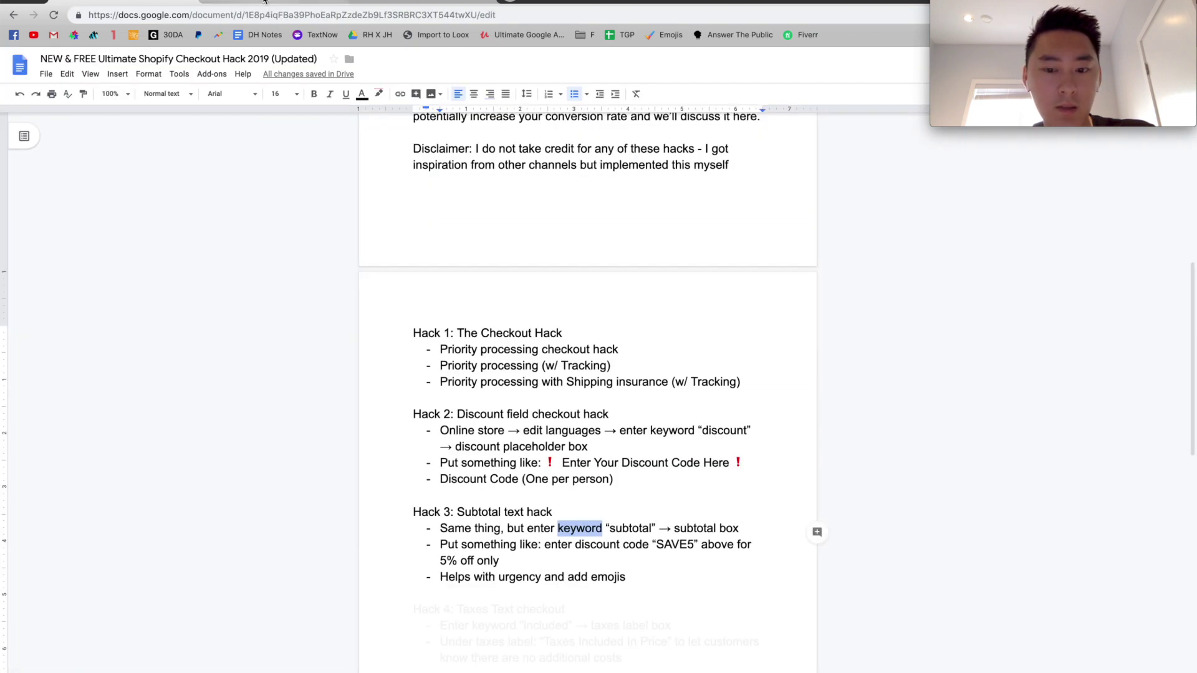
click(544, 548)
triple_click(562, 547)
click(589, 546)
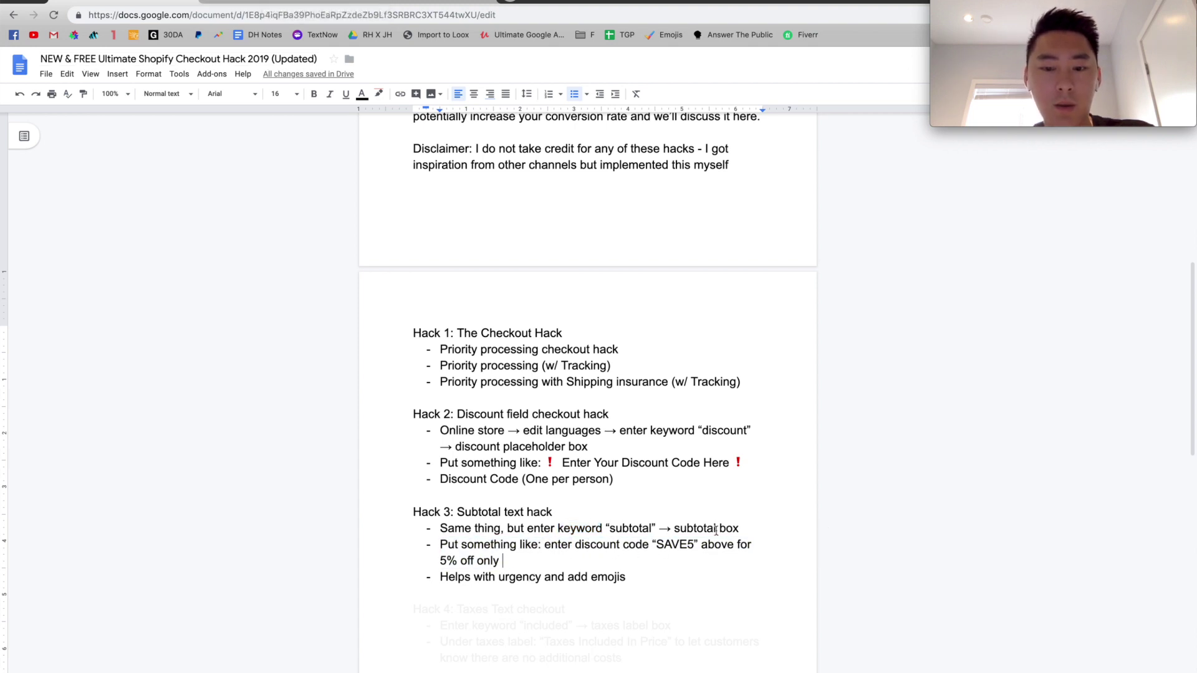
key(ctrl+Tab)
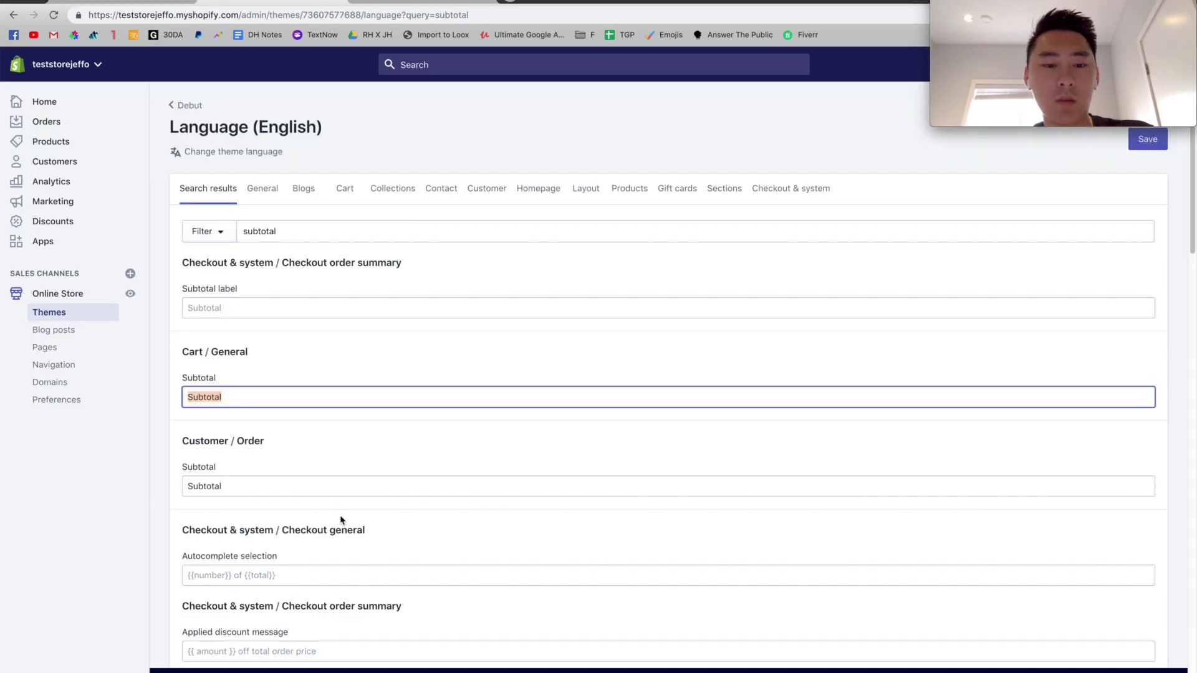
text(Enter Discount Code "SAVE5)
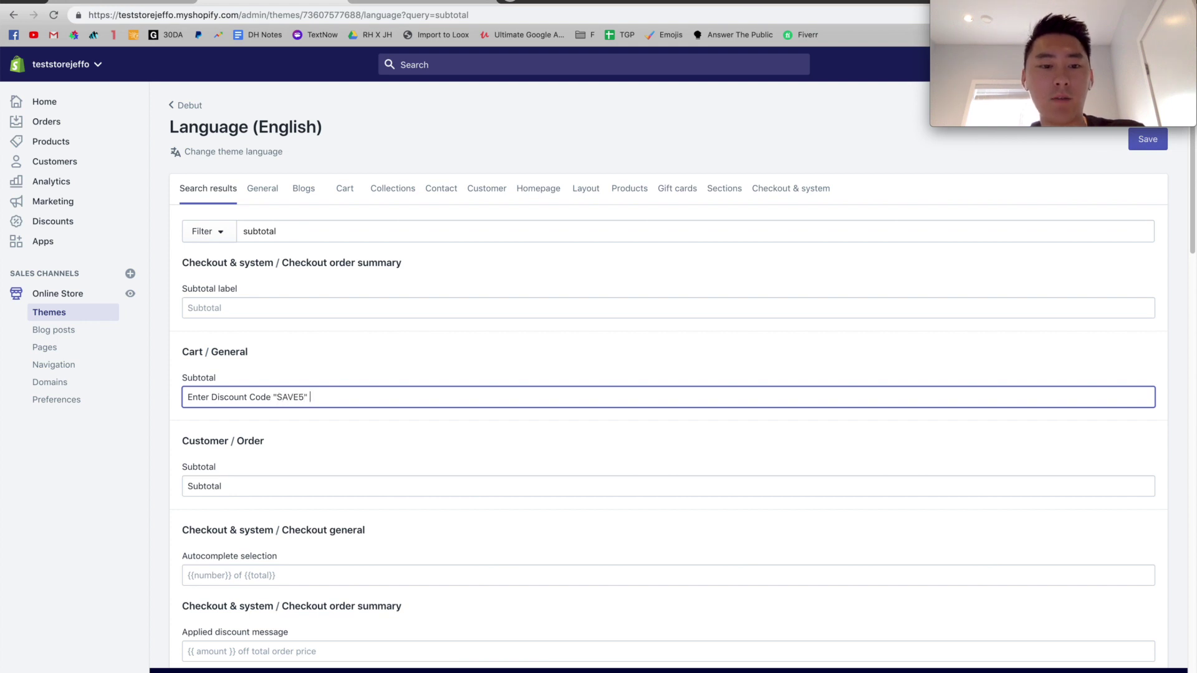
text(" For 5% OFF)
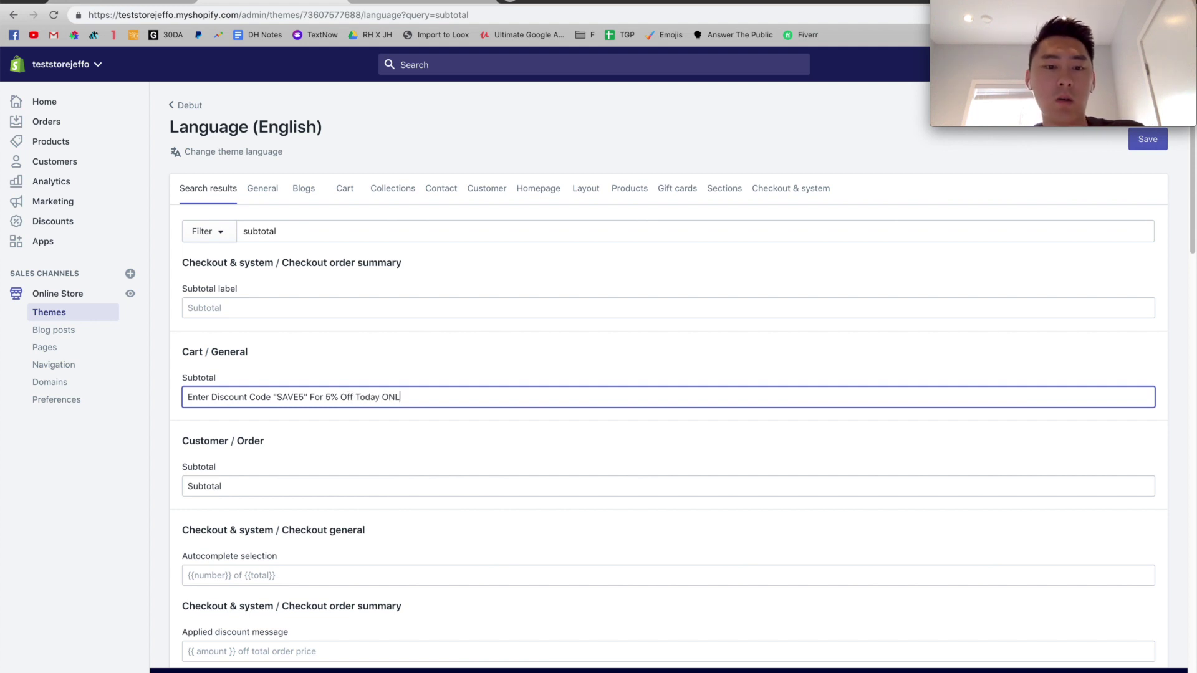
click(1149, 136)
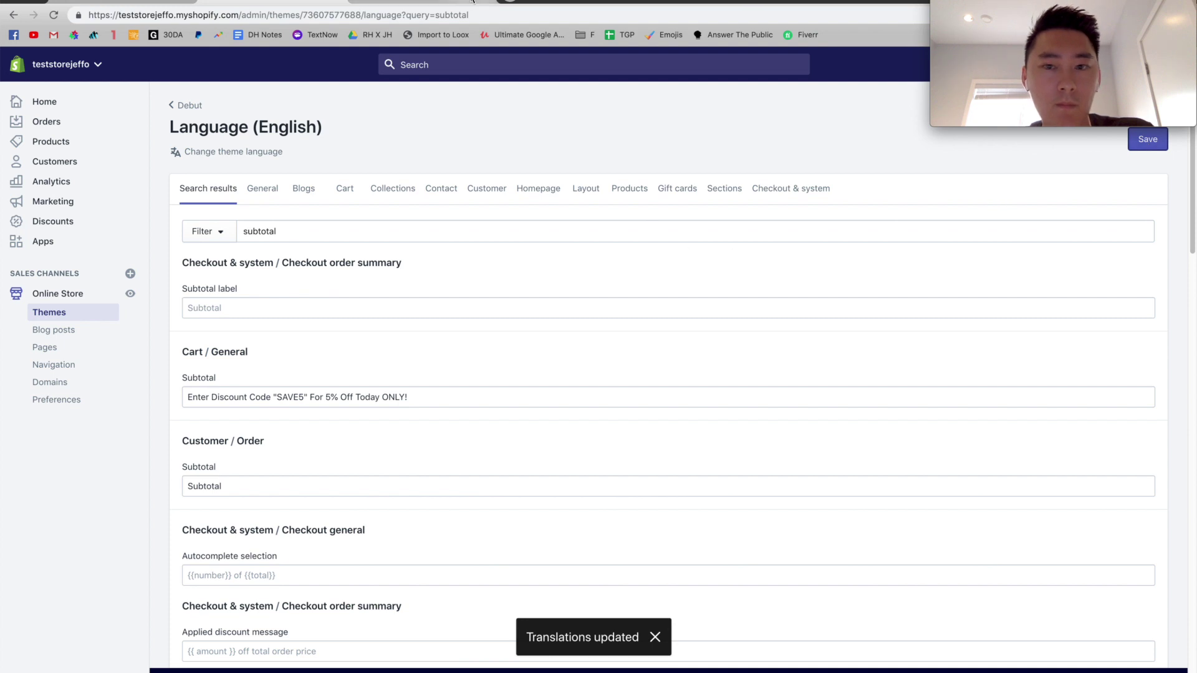
Return from the payment page to the shipping method step in the checkout preview to check the subtotal text
click(331, 1)
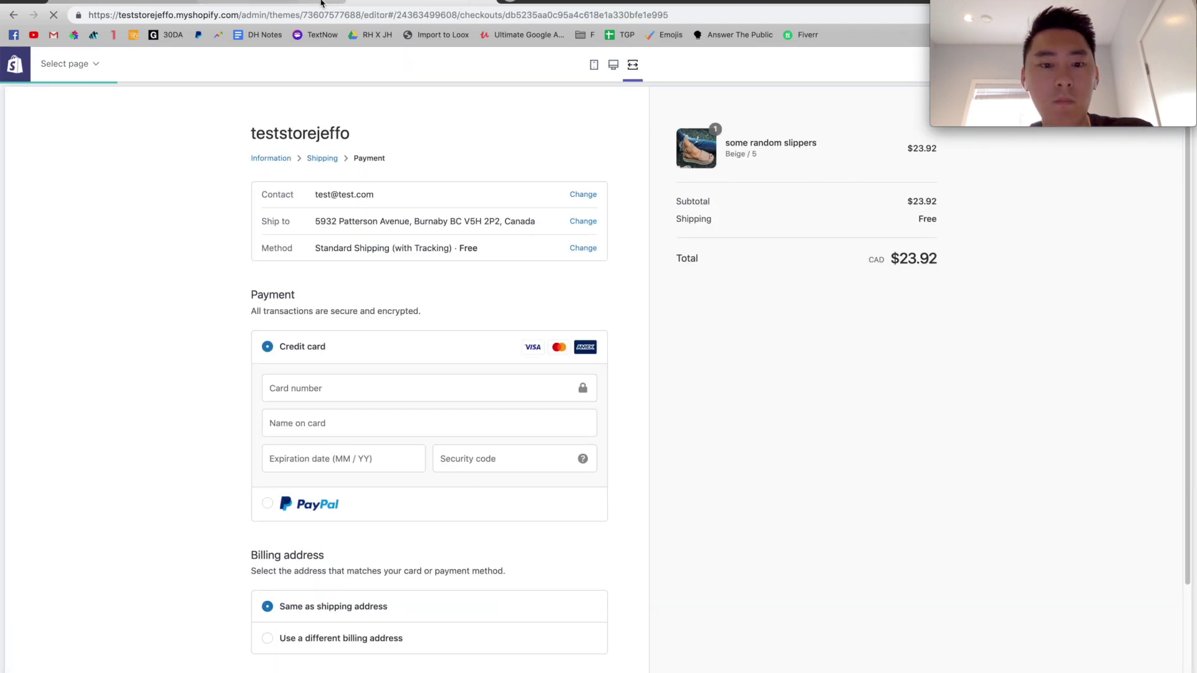
click(206, 3)
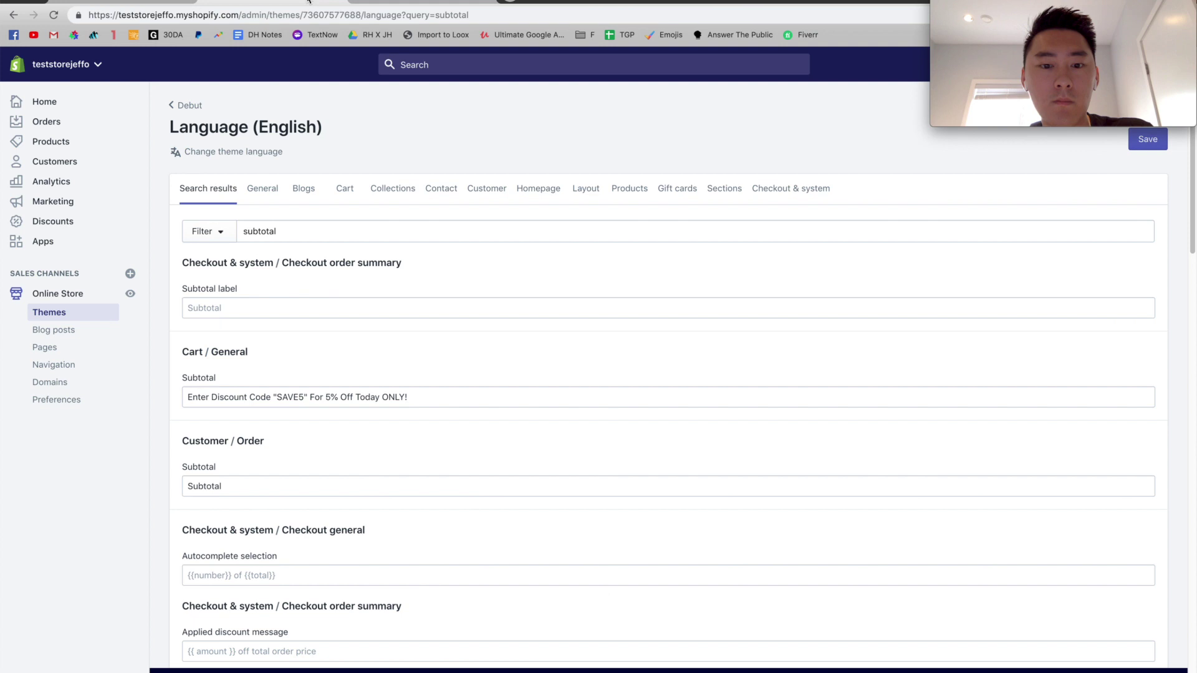
triple_click(353, 398)
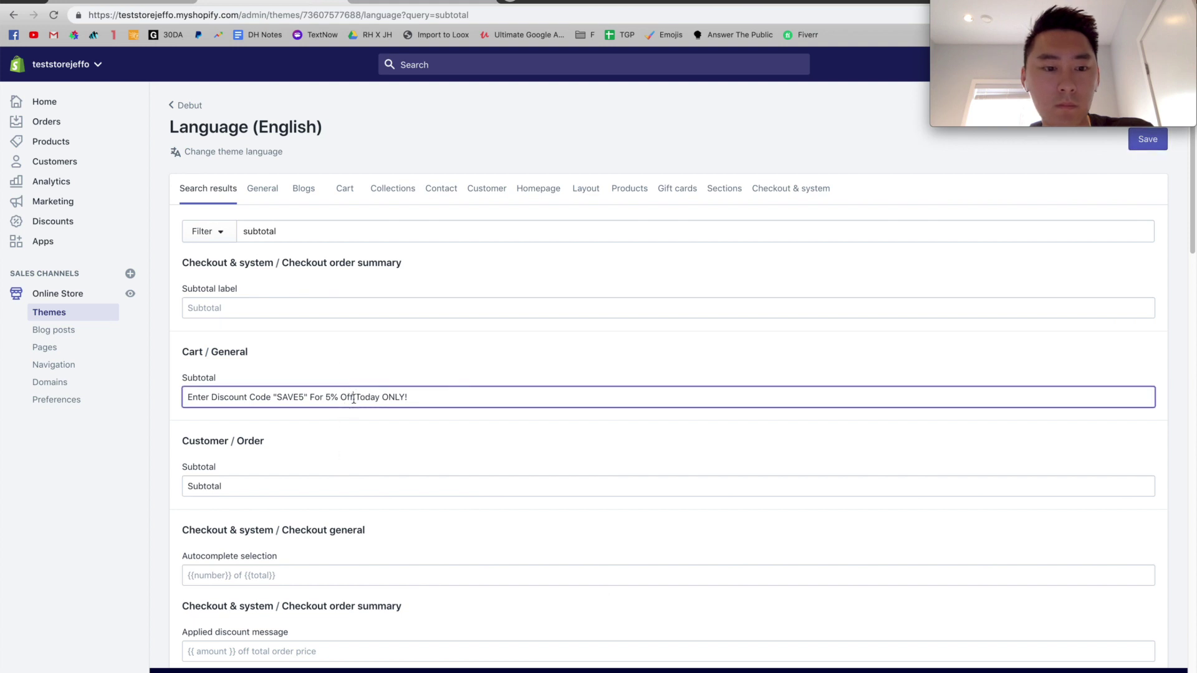
click(387, 397)
click(442, 1)
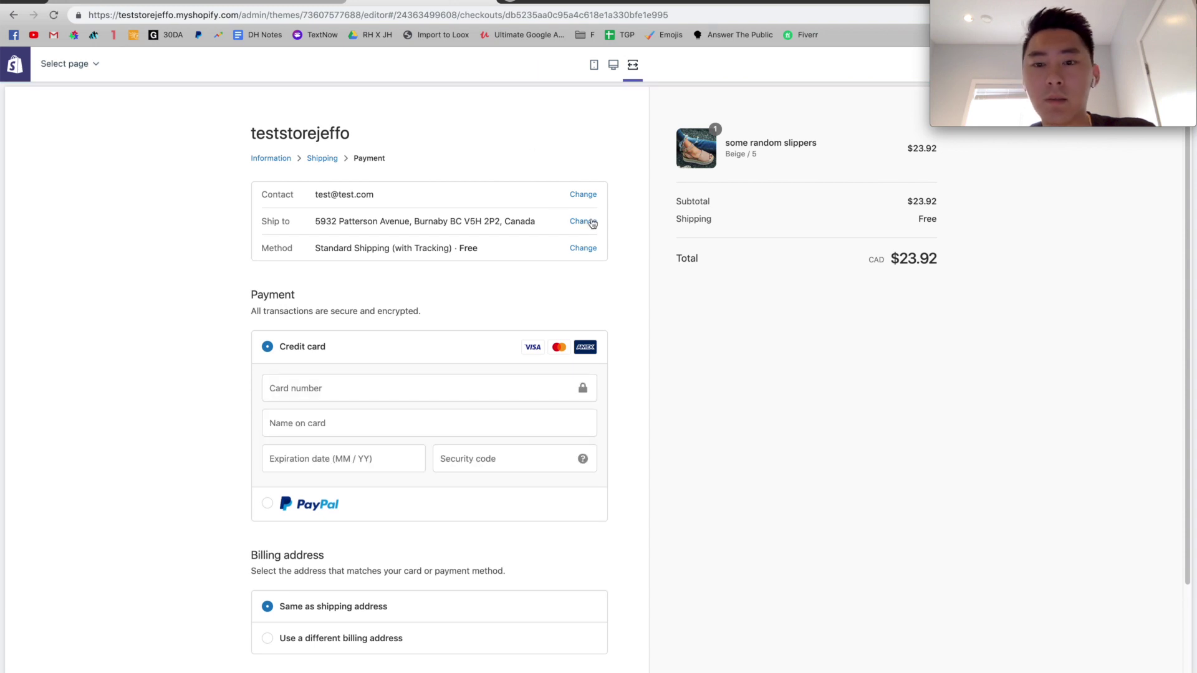
scroll(516, 525, down, 5)
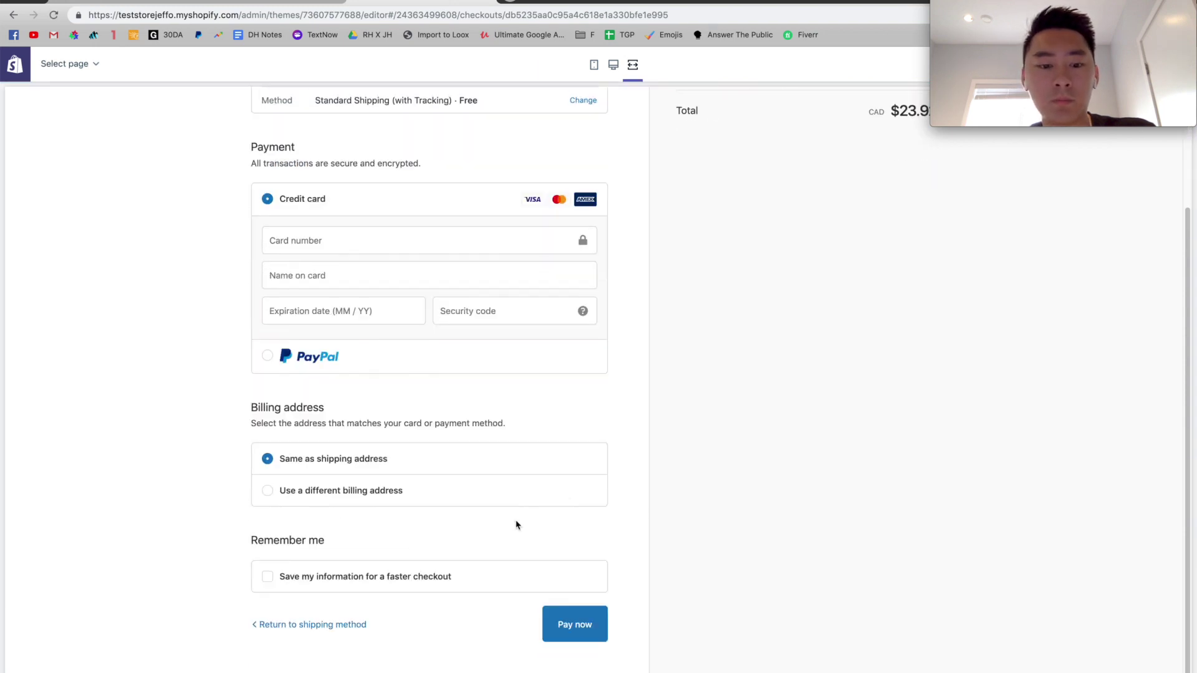
click(349, 623)
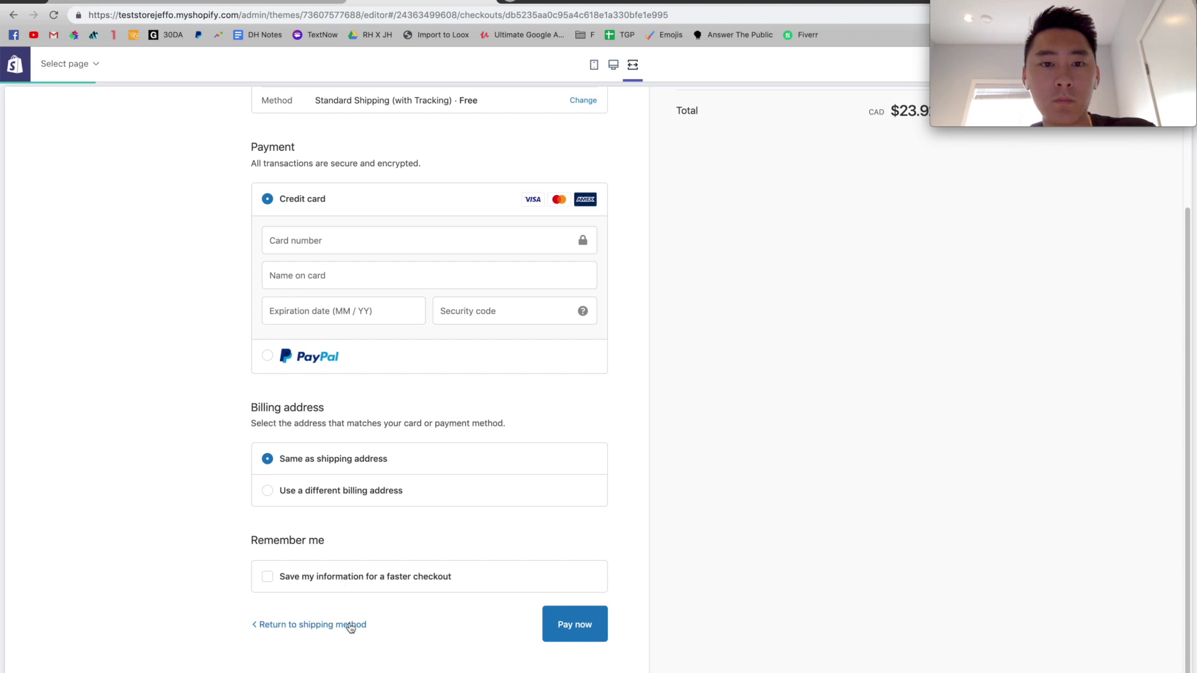
Reread the suggested subtotal text under Hack 3 in the Google Docs notes and return to the theme translations
click(293, 2)
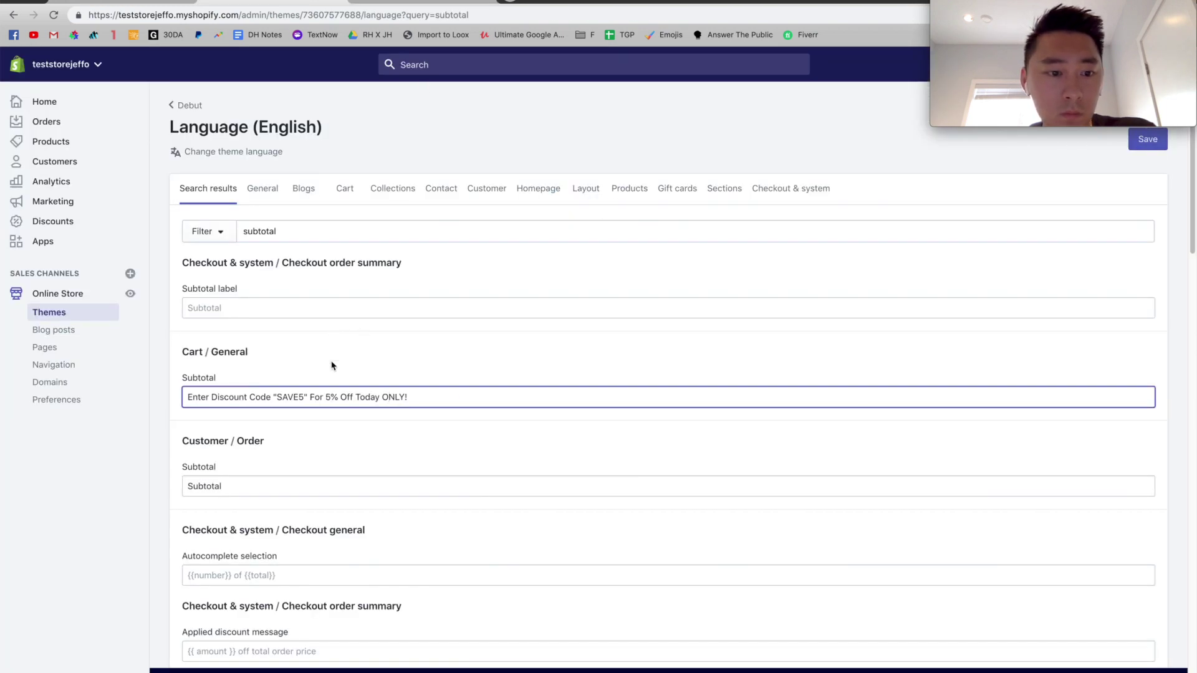
click(122, 2)
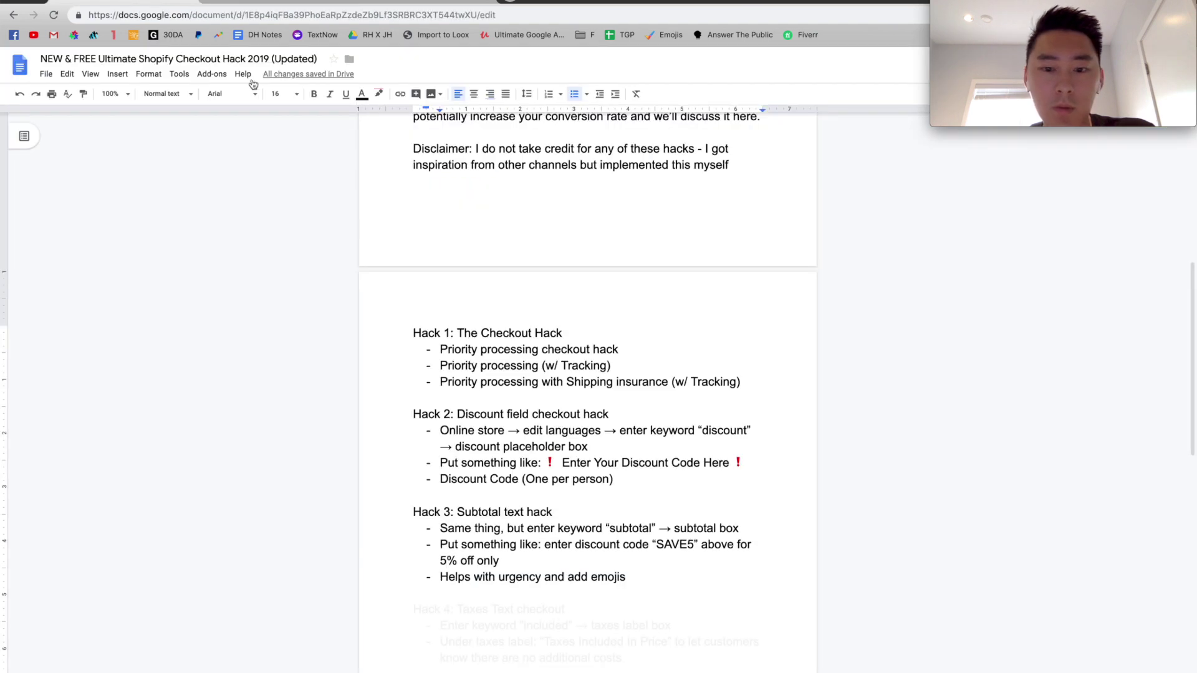
triple_click(524, 547)
click(525, 548)
click(315, 1)
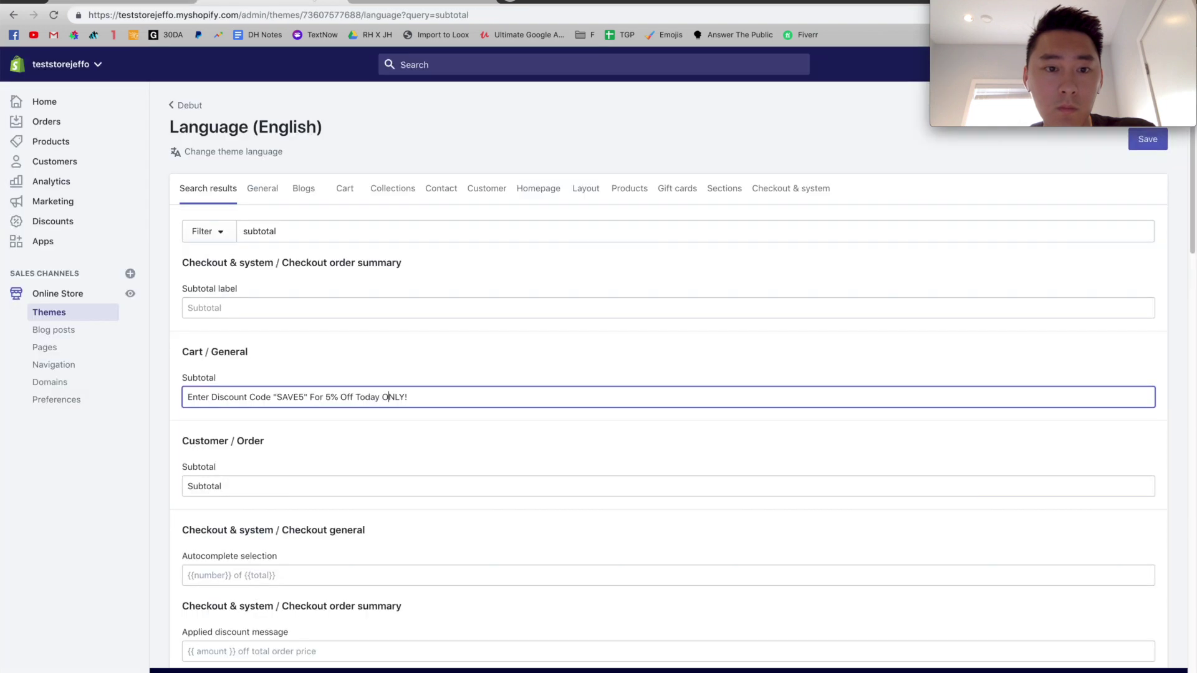
Compare the Subtotal line in the checkout preview's order summary with the Cart / General Subtotal translation
click(388, 1)
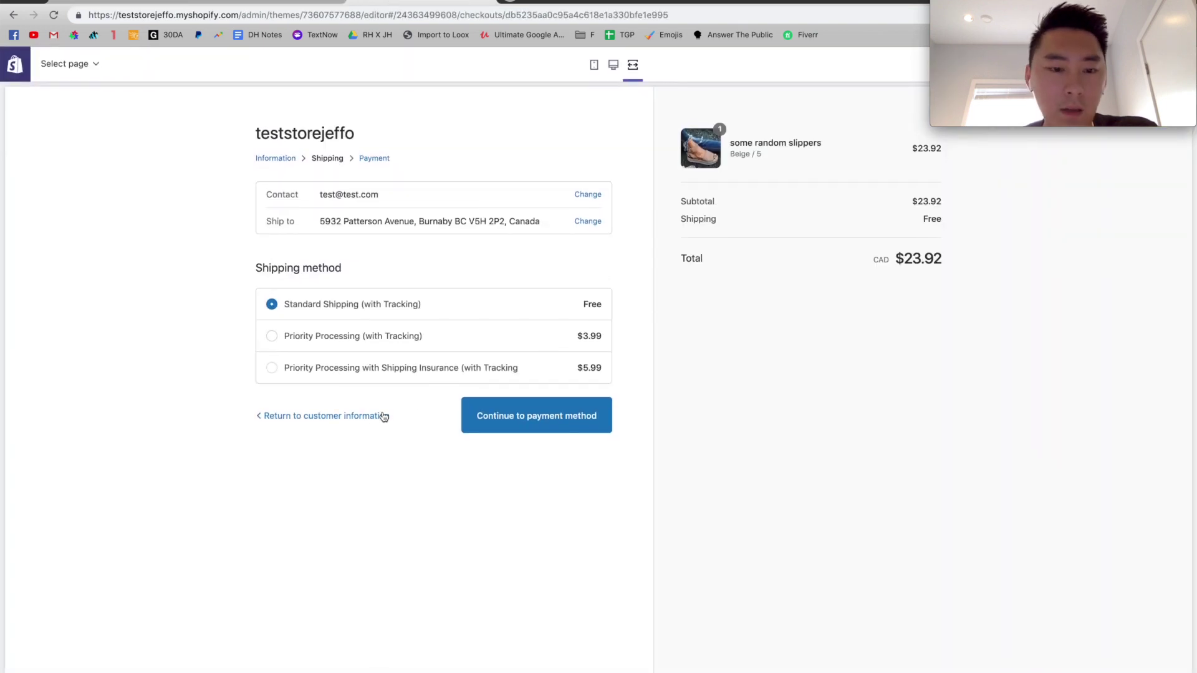
double_click(703, 202)
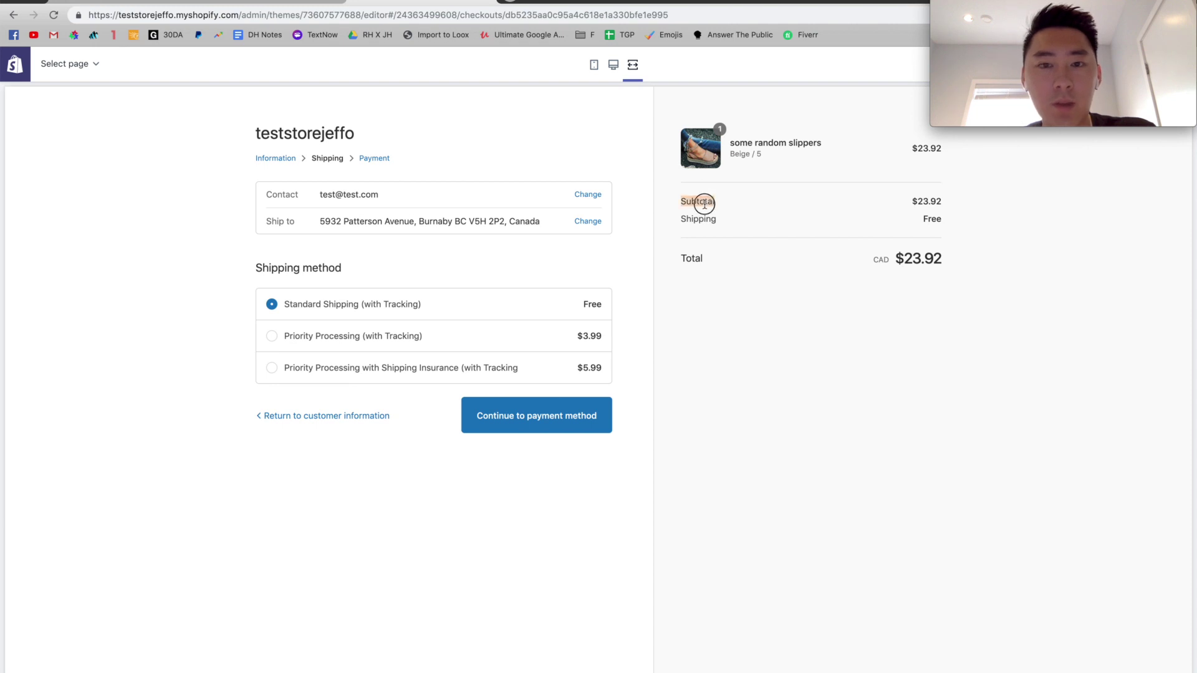
key(ctrl+shift+Tab)
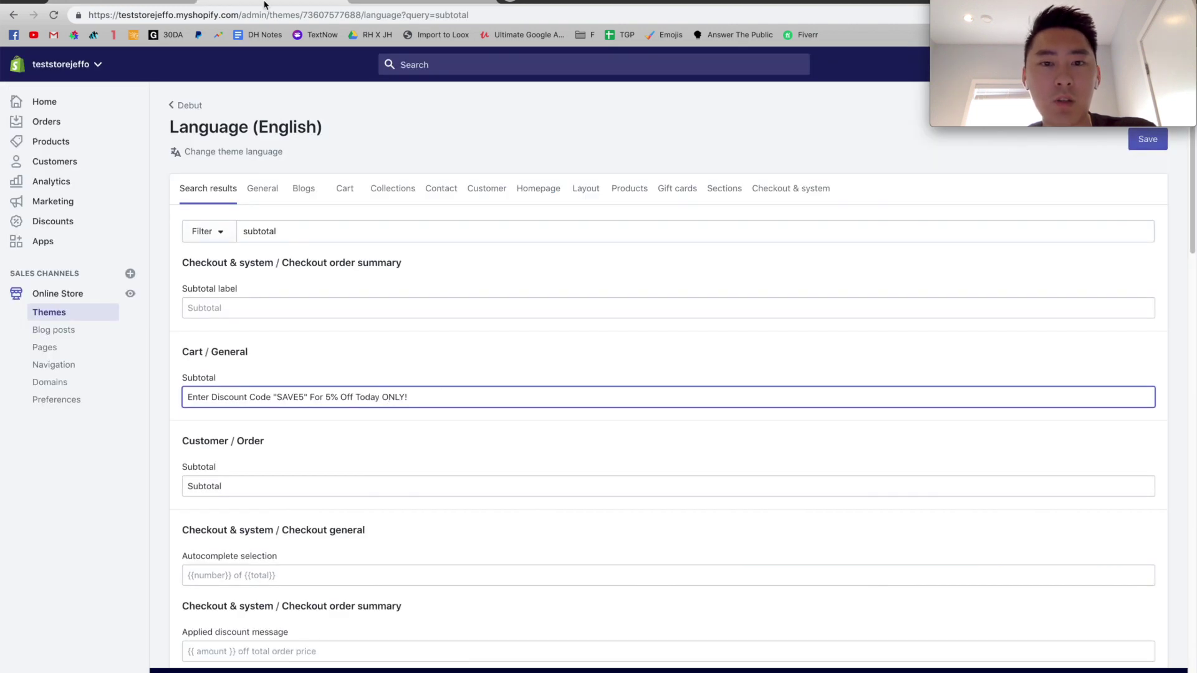
triple_click(291, 403)
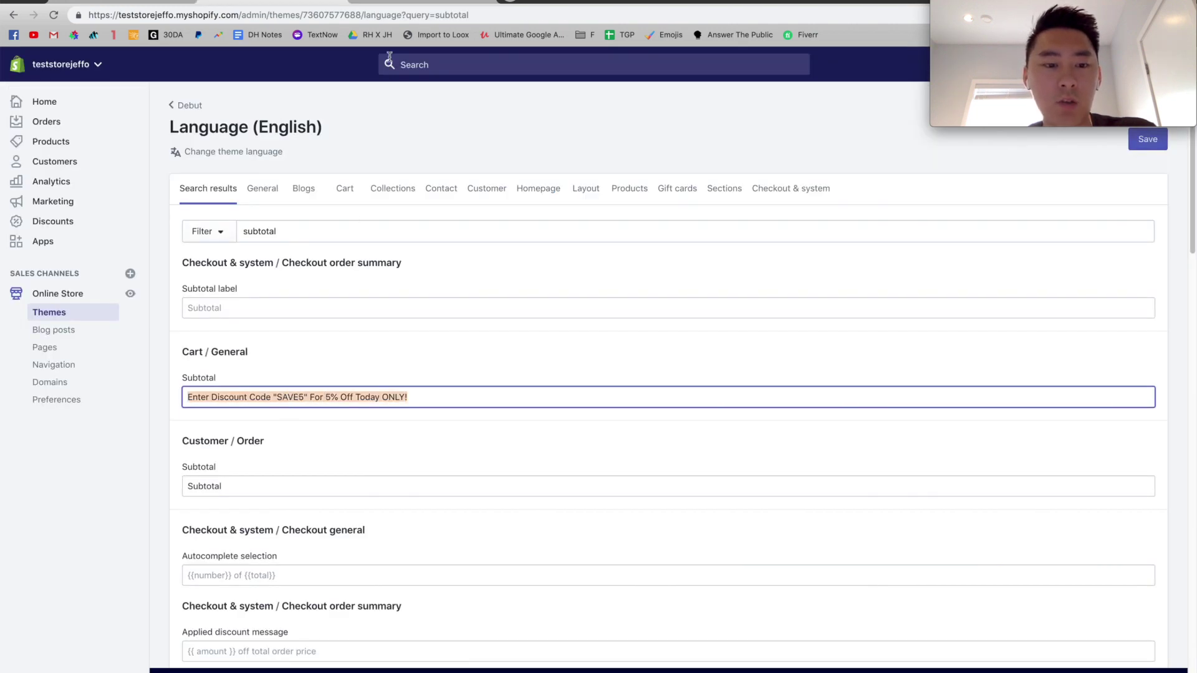
key(ctrl+Tab)
click(727, 211)
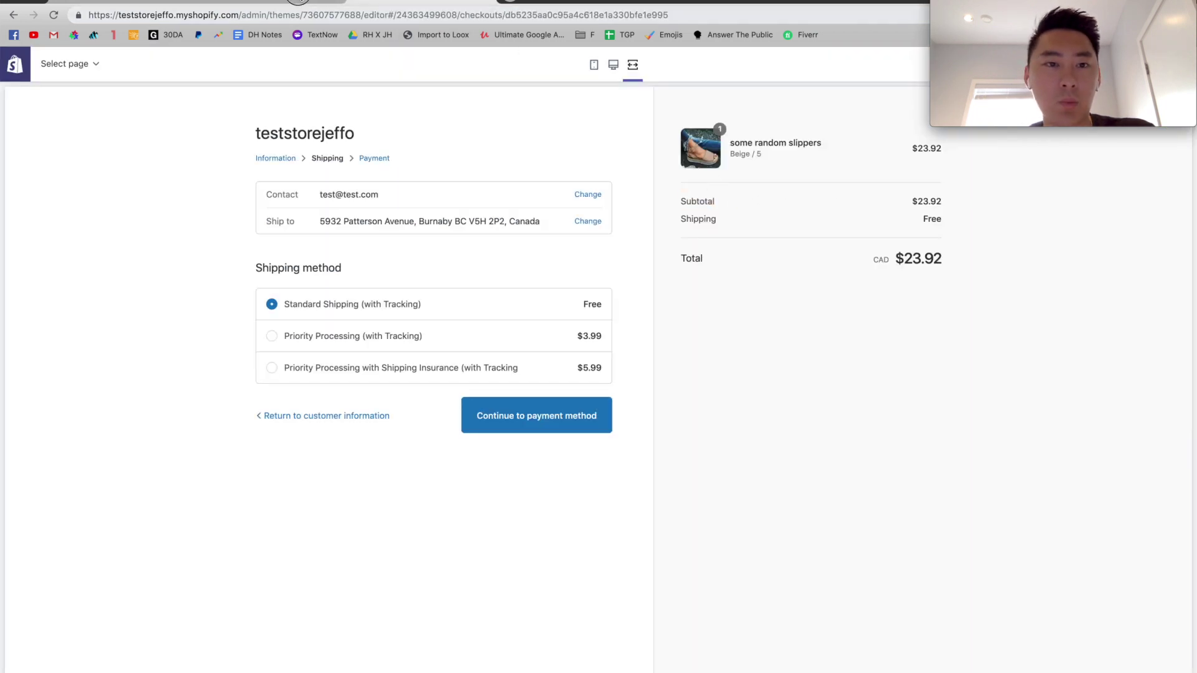
click(301, 2)
Add a space after "ONLY!" at the end of the Cart / General Subtotal translation
click(426, 395)
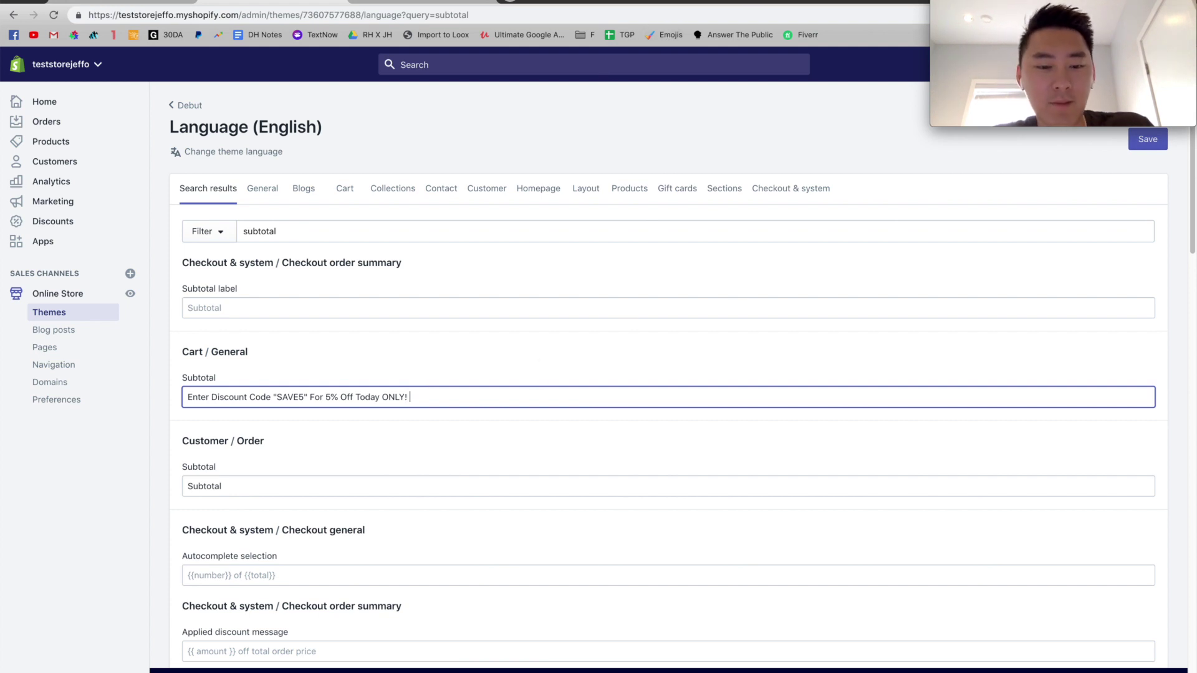
triple_click(419, 395)
click(421, 398)
click(421, 397)
triple_click(421, 398)
click(420, 397)
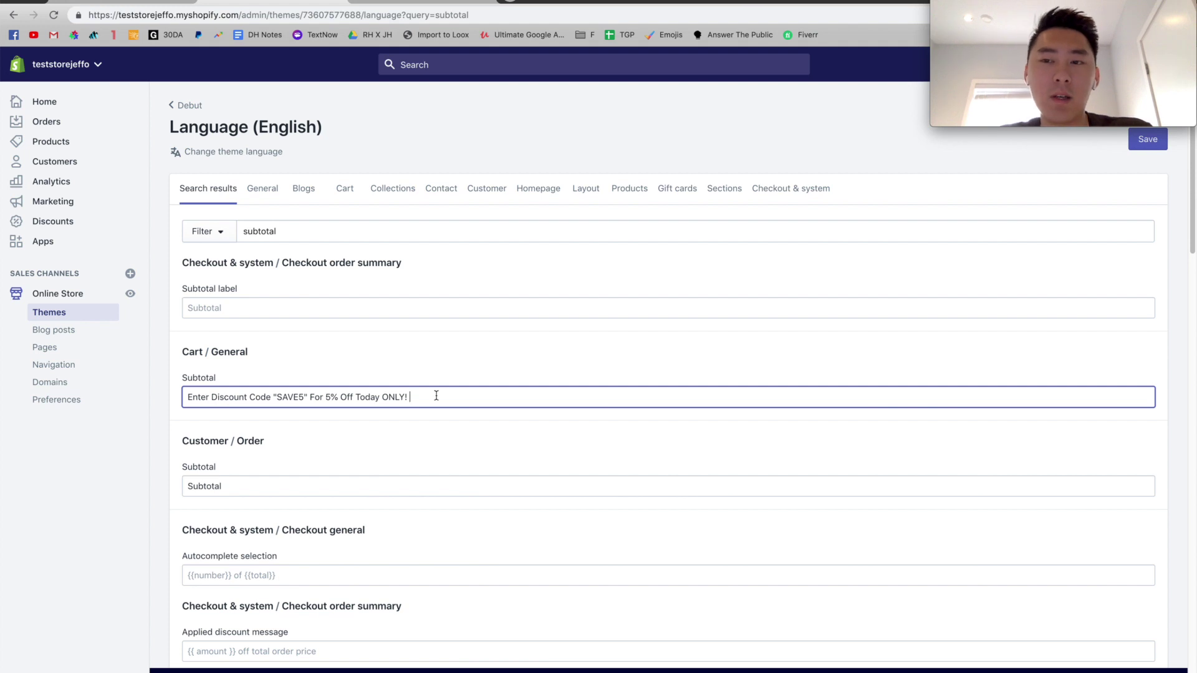
triple_click(436, 396)
click(437, 396)
drag(409, 397, 383, 397)
click(395, 398)
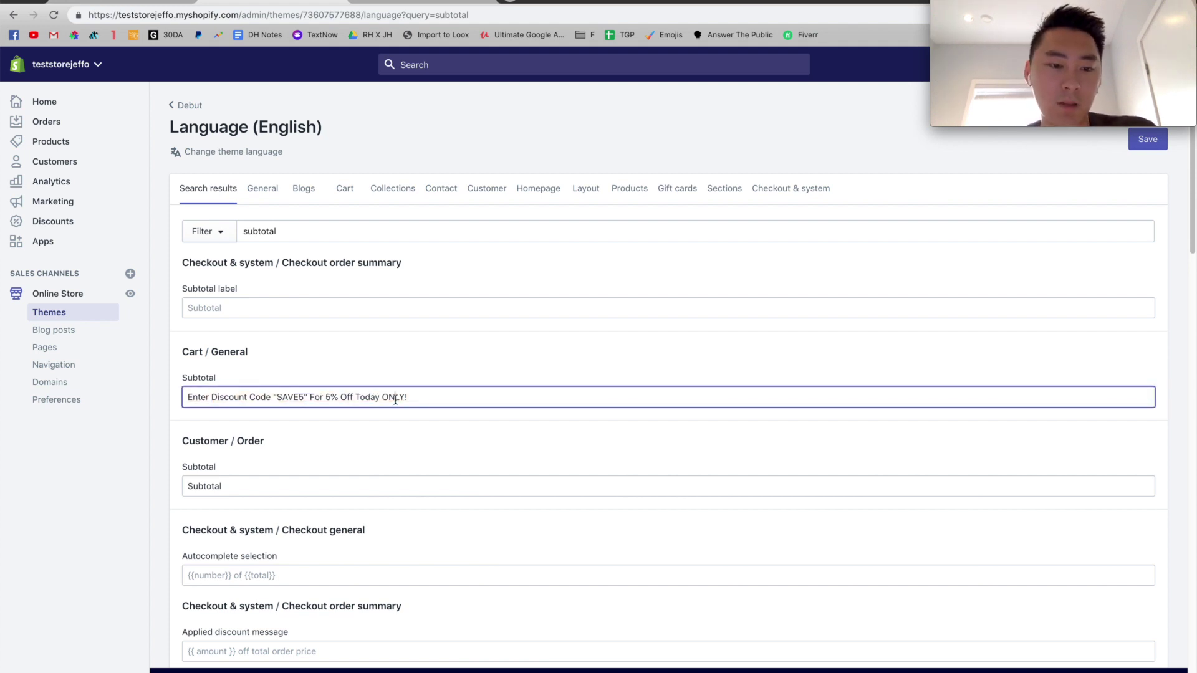
Review the Cart / General Subtotal discount text against the checkout preview and save the translations
triple_click(339, 397)
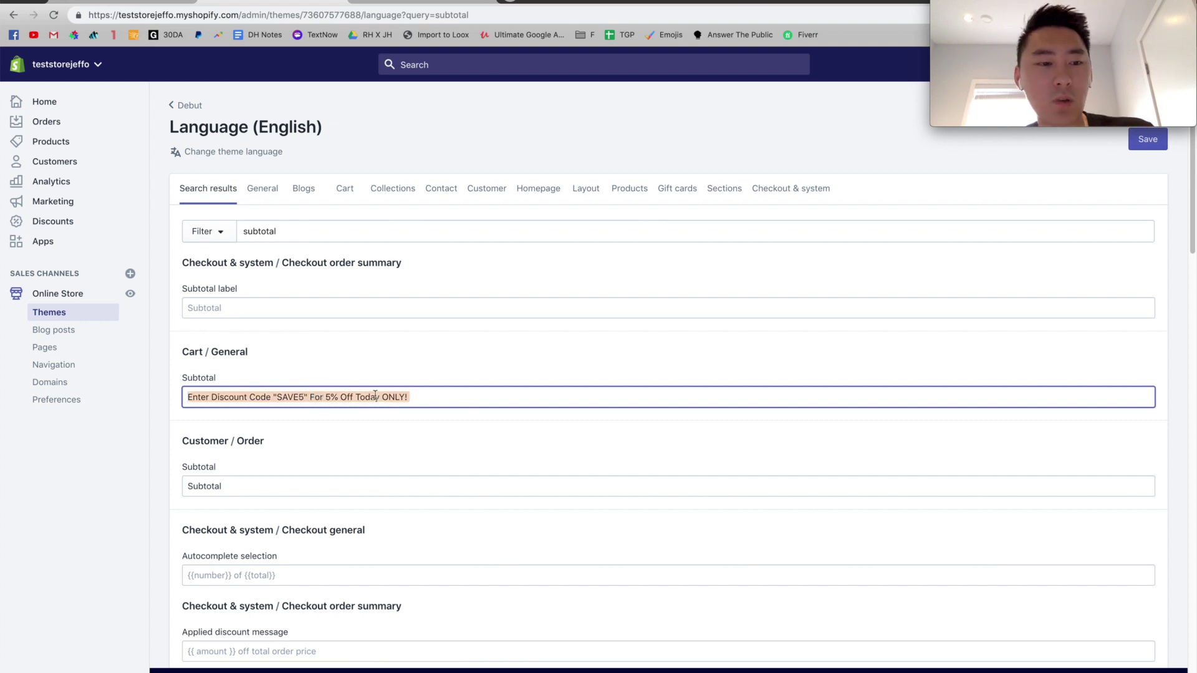
double_click(288, 397)
triple_click(319, 399)
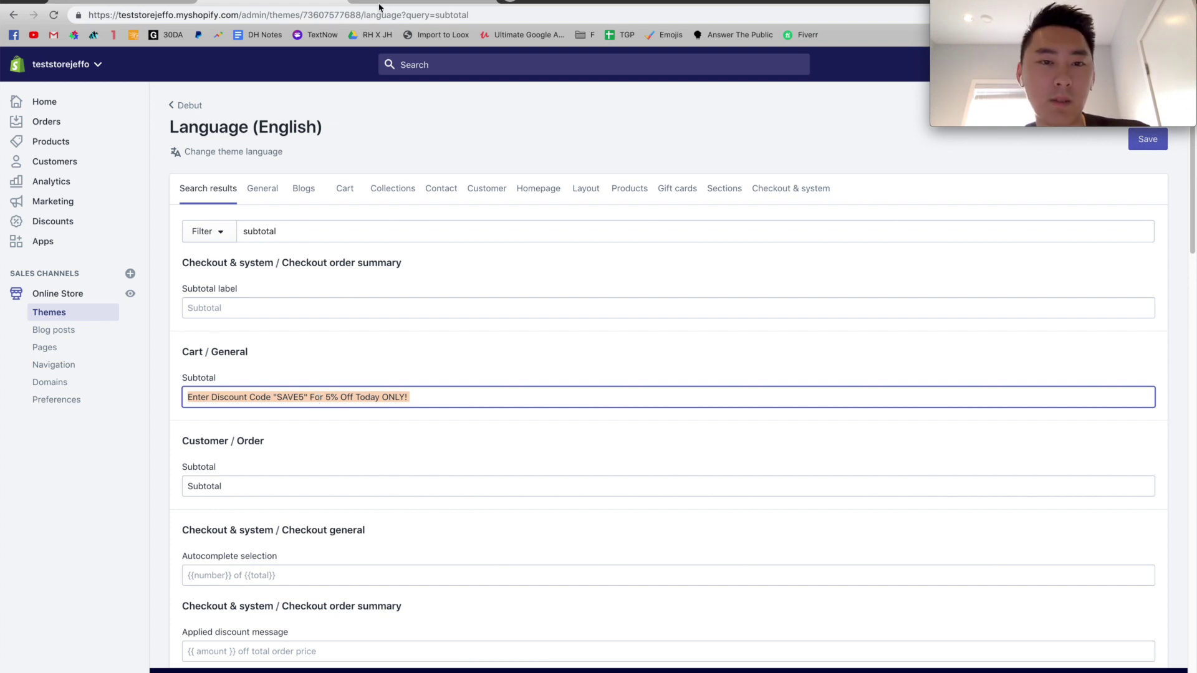
click(295, 1)
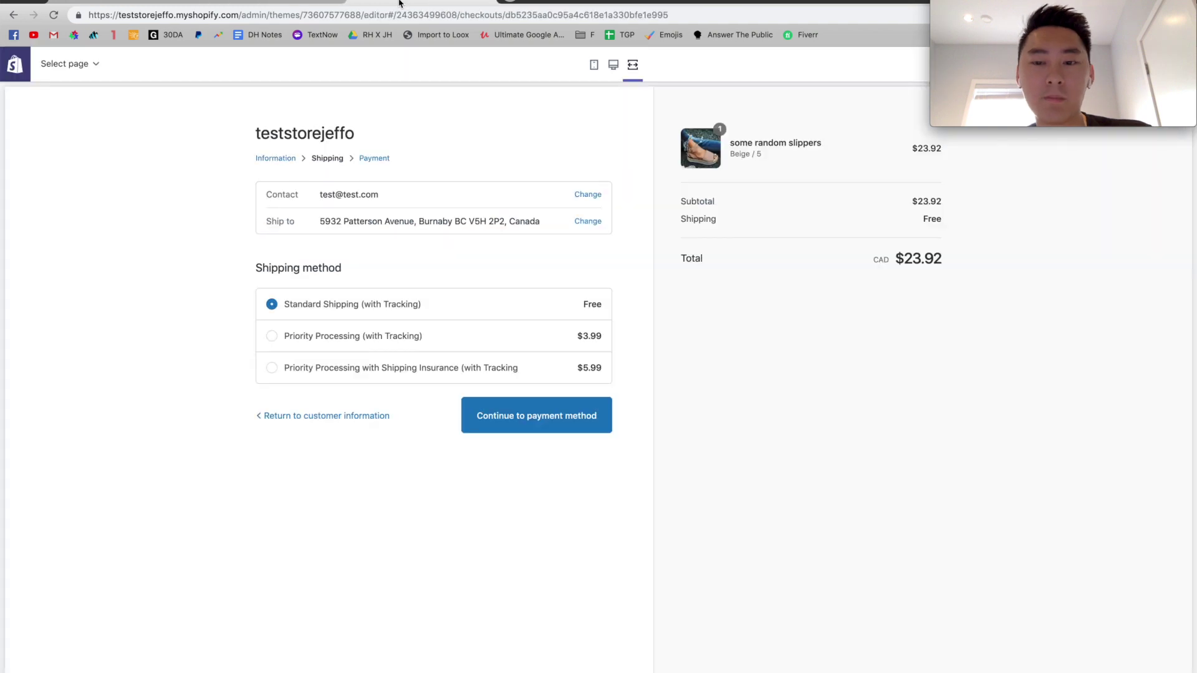
click(295, 1)
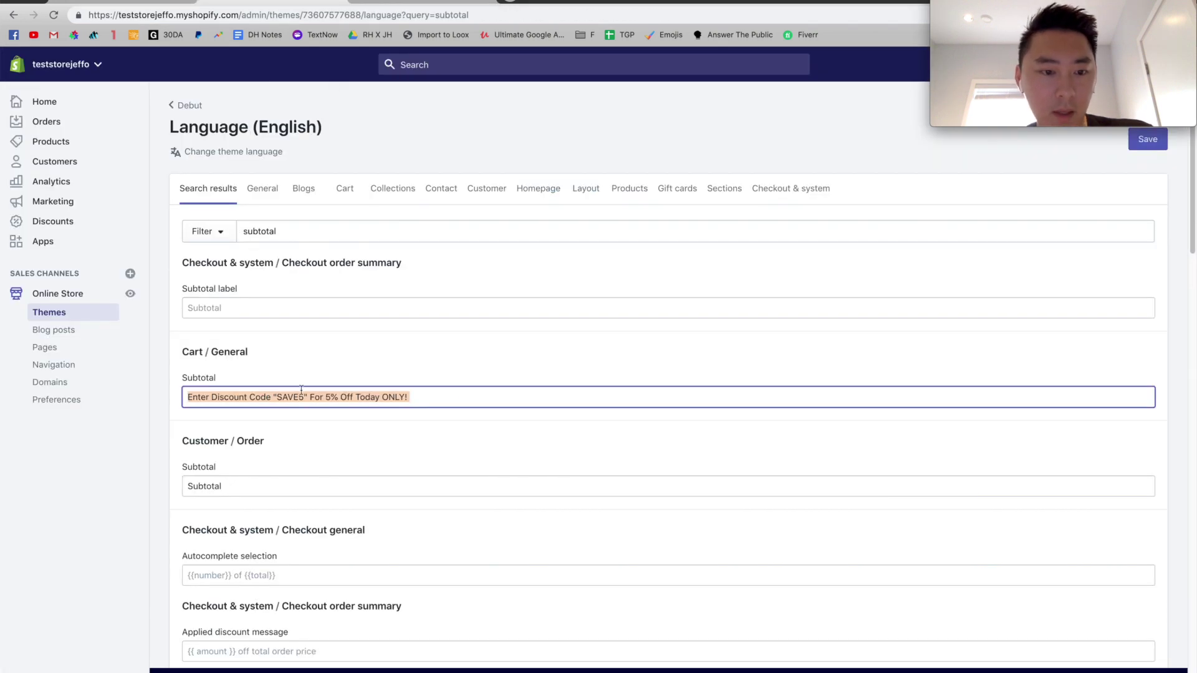
click(1148, 139)
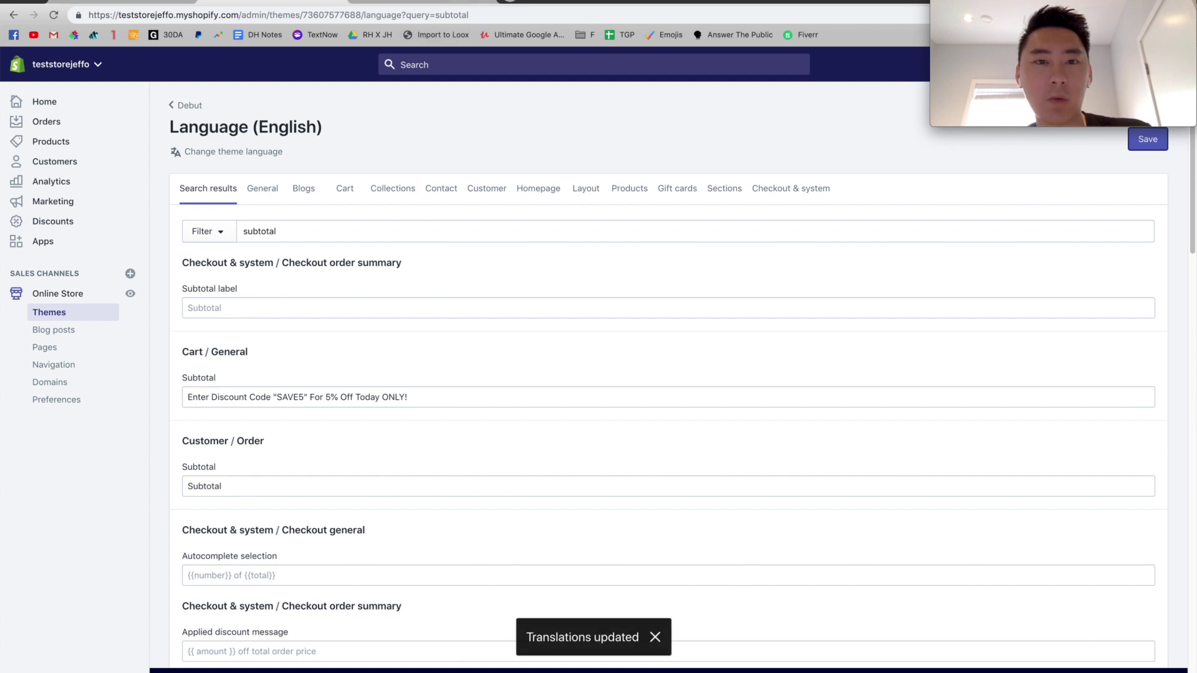
In the Google Docs notes, change the text color of the whole "Hack 4: Taxes Text checkout" section to black
click(510, 2)
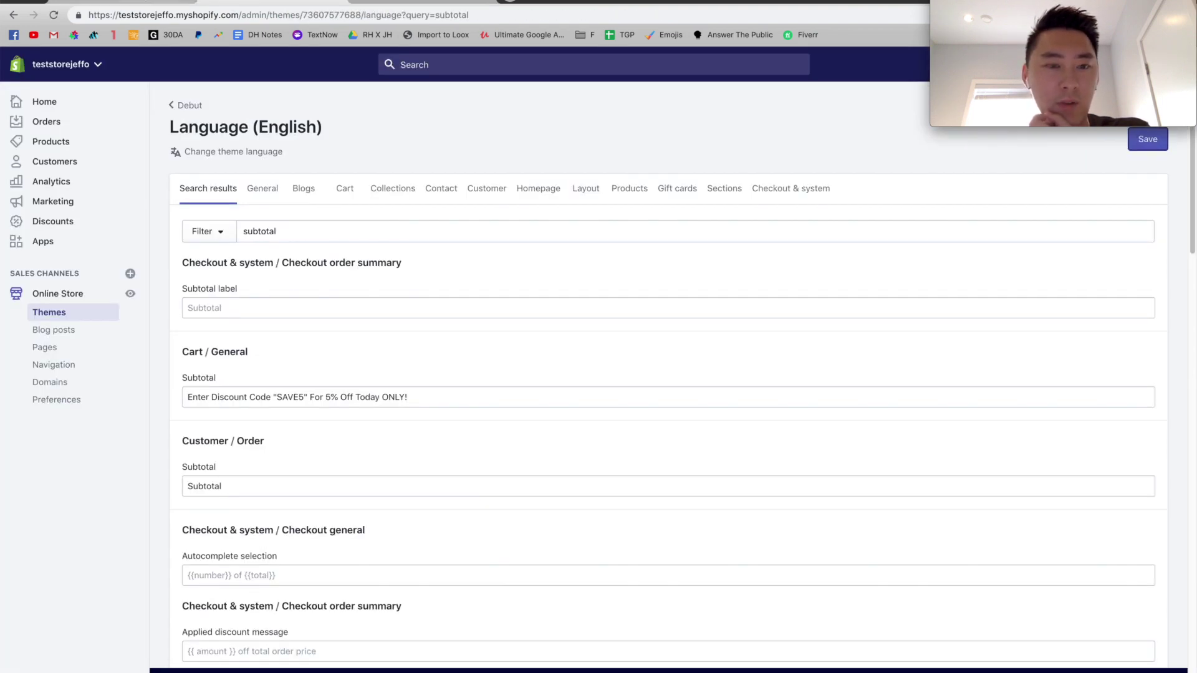
click(163, 2)
scroll(589, 543, down, 2)
triple_click(567, 507)
click(637, 519)
drag(463, 508, 363, 452)
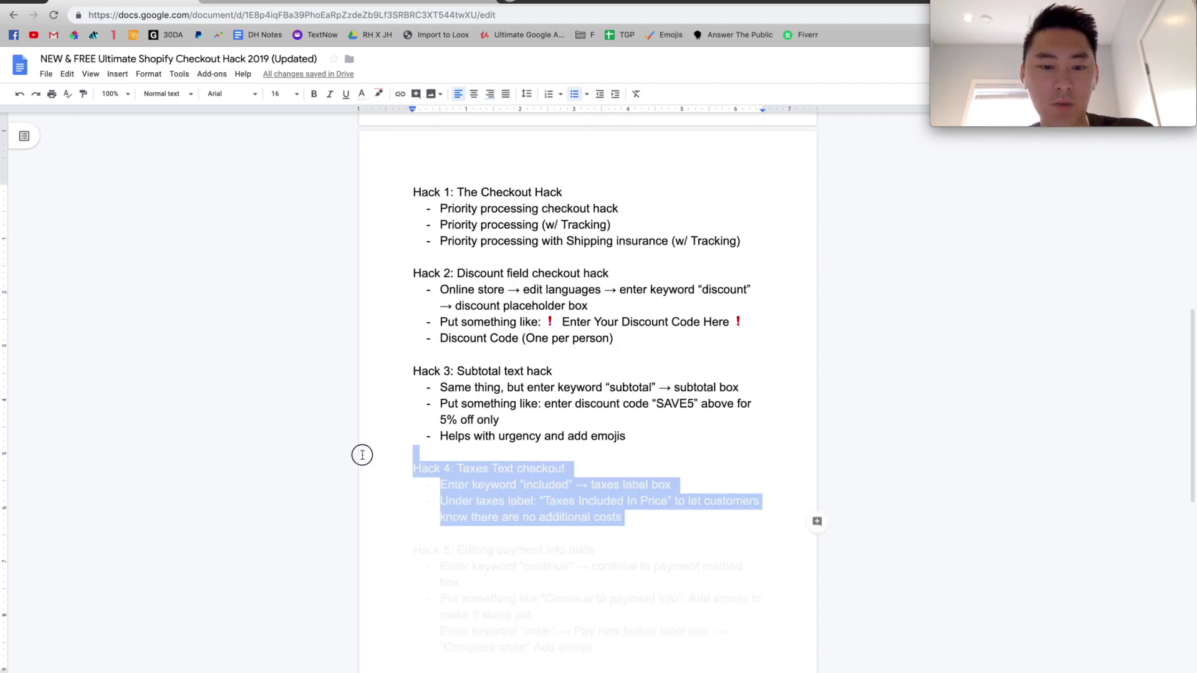
click(361, 95)
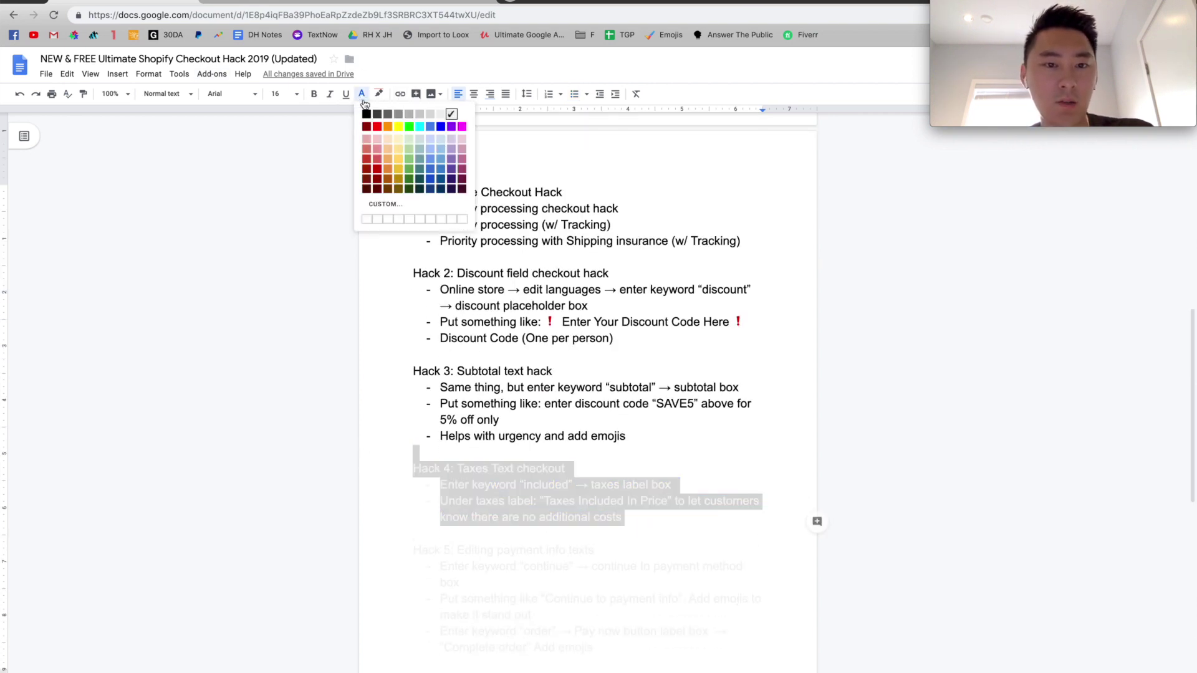
click(366, 115)
Read the Hack 4 notes for the keyword to search and the suggested taxes label text
click(506, 512)
triple_click(508, 515)
click(529, 515)
triple_click(527, 484)
click(557, 500)
triple_click(557, 500)
click(557, 500)
drag(623, 517, 516, 470)
click(446, 490)
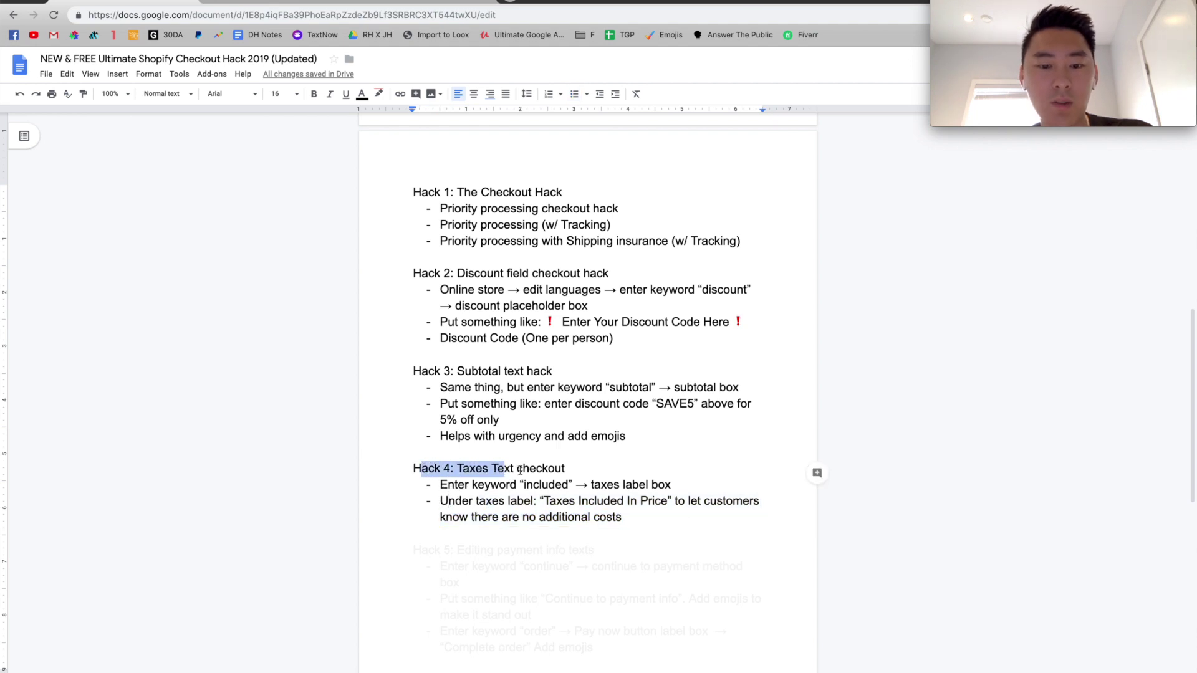
double_click(540, 469)
click(542, 484)
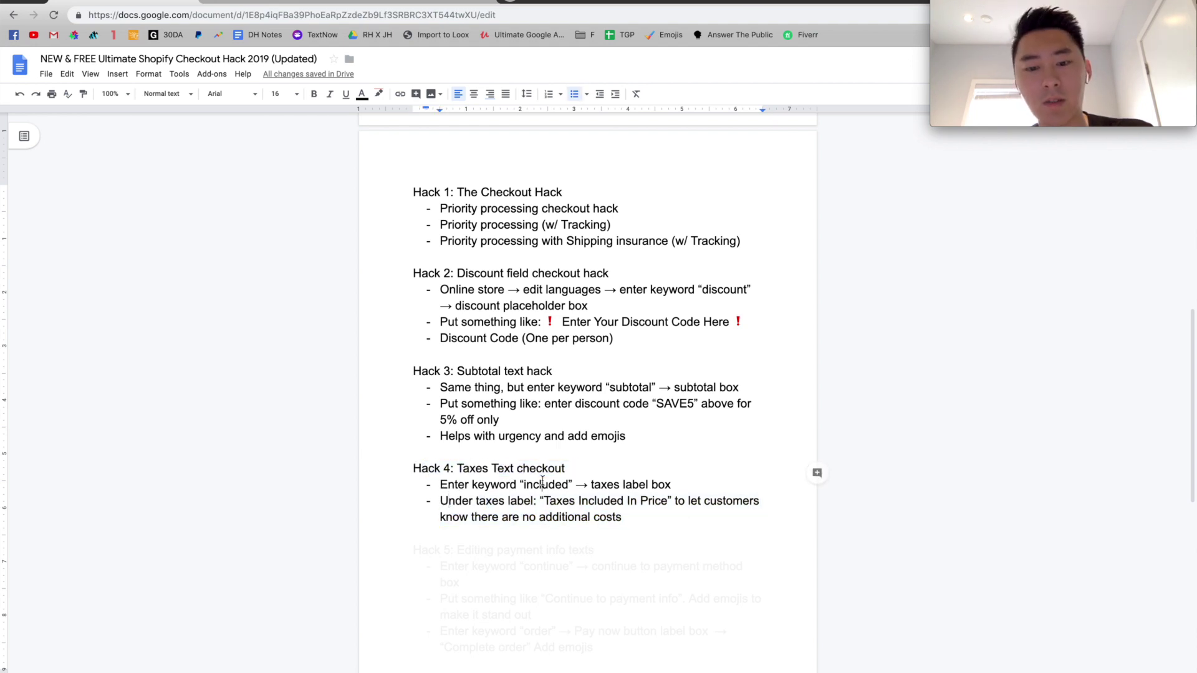
Search the Debut theme's translations for "included"
click(377, 7)
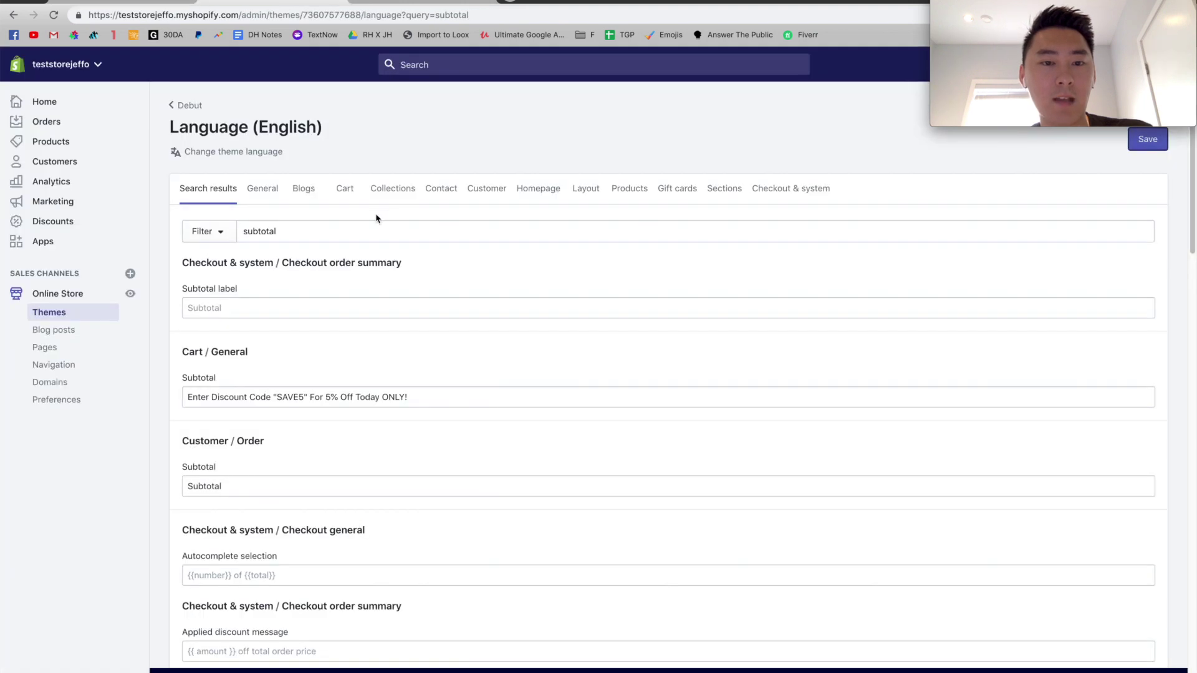
click(373, 229)
double_click(361, 239)
text(included)
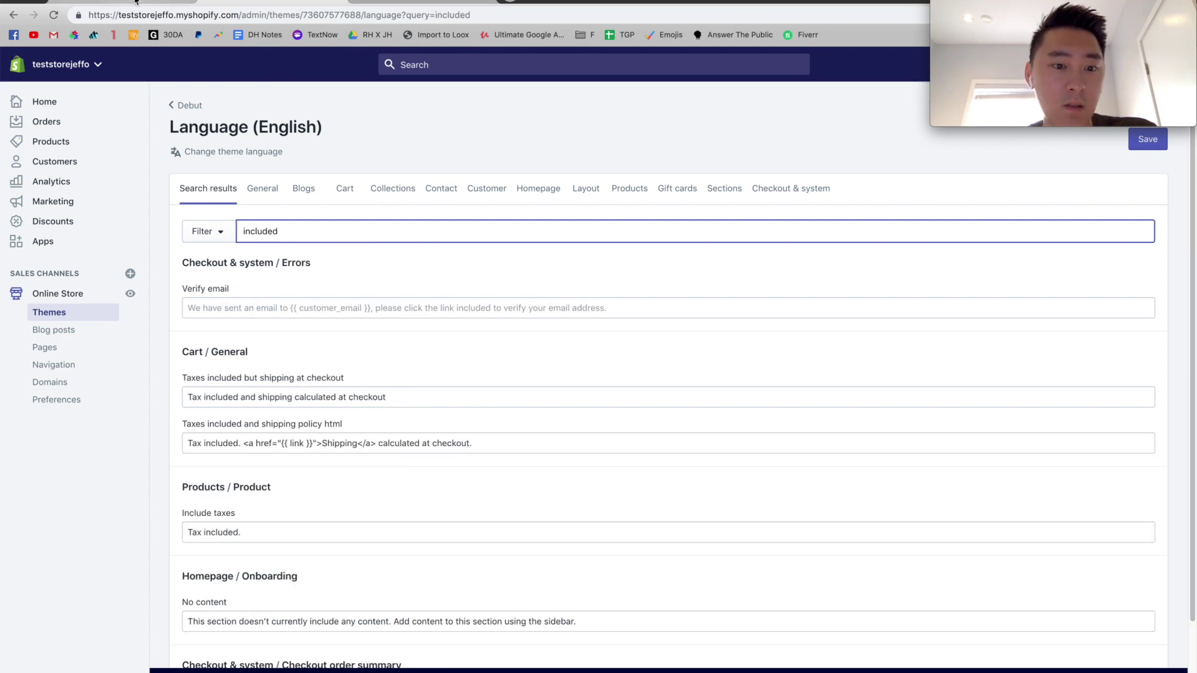
Replace the Cart / General "Taxes included but shipping at checkout" text with "Free Worldwide Shipping Today. Additional Discounts applied at checkout."
double_click(281, 400)
click(281, 400)
click(334, 397)
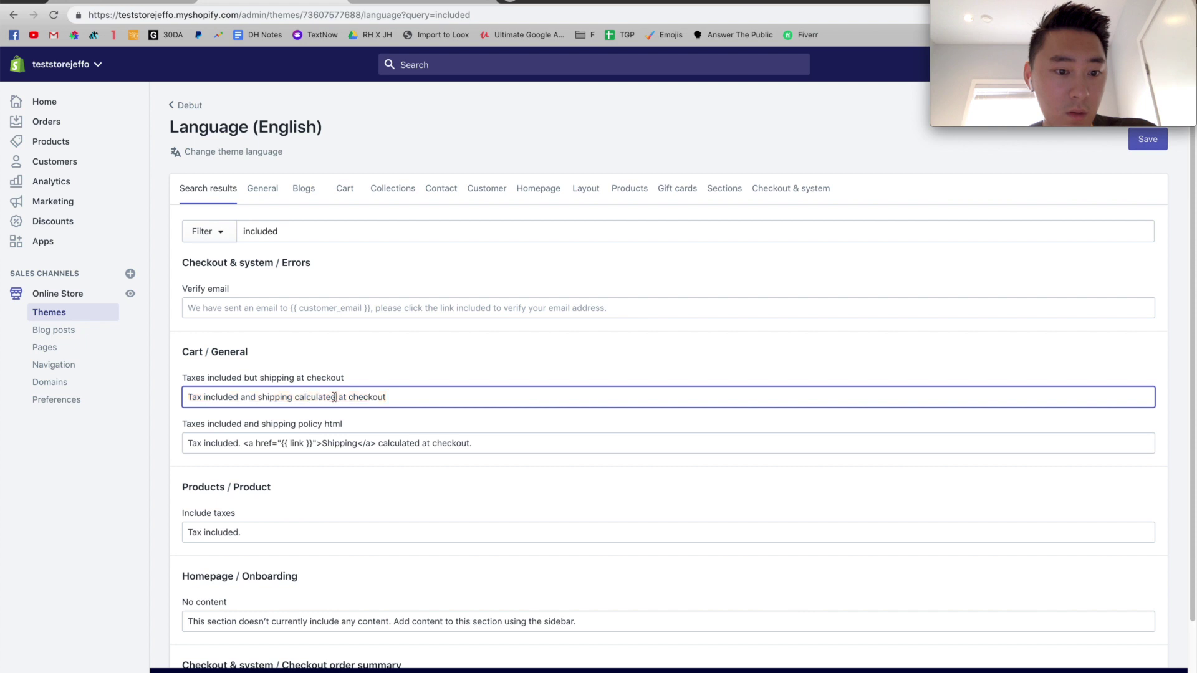
triple_click(334, 397)
click(321, 399)
triple_click(320, 399)
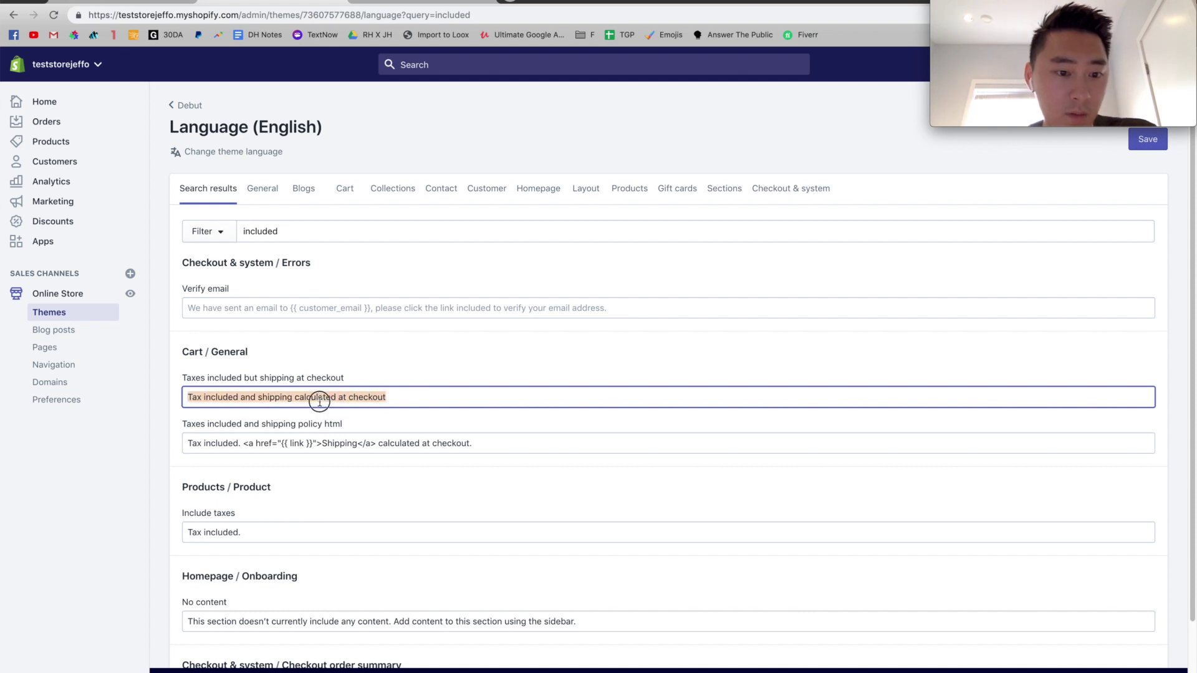
text(Free WorldWide Sh)
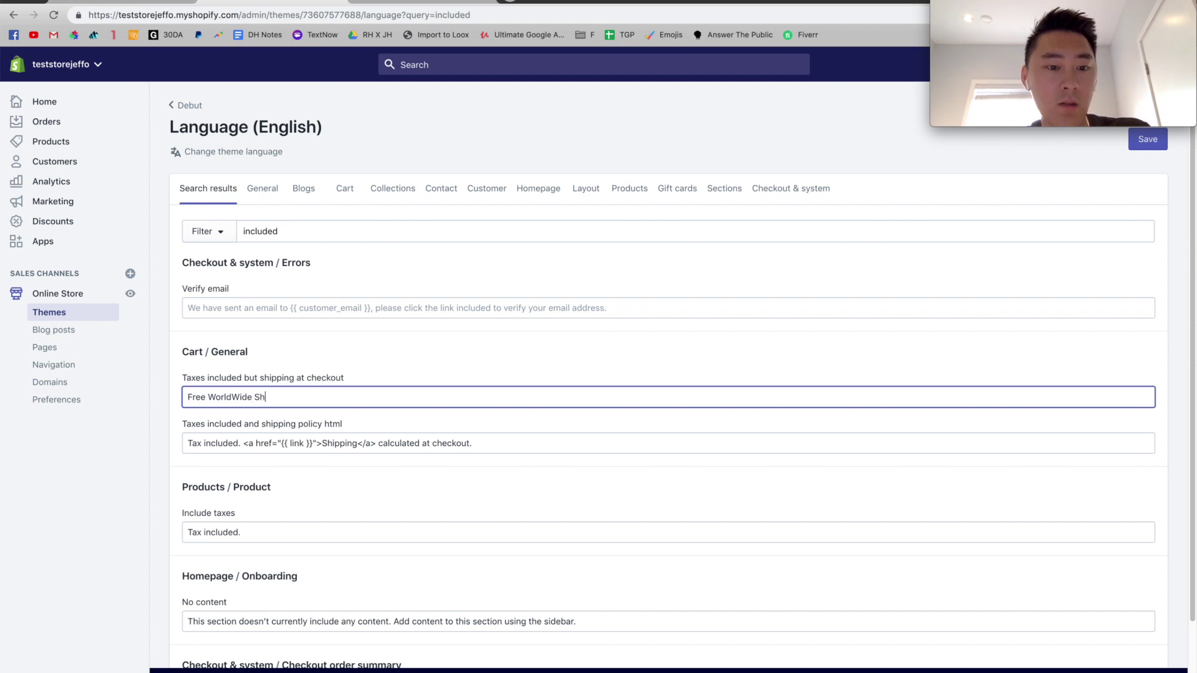
key(super+a)
text(Free Worldwide sHipp)
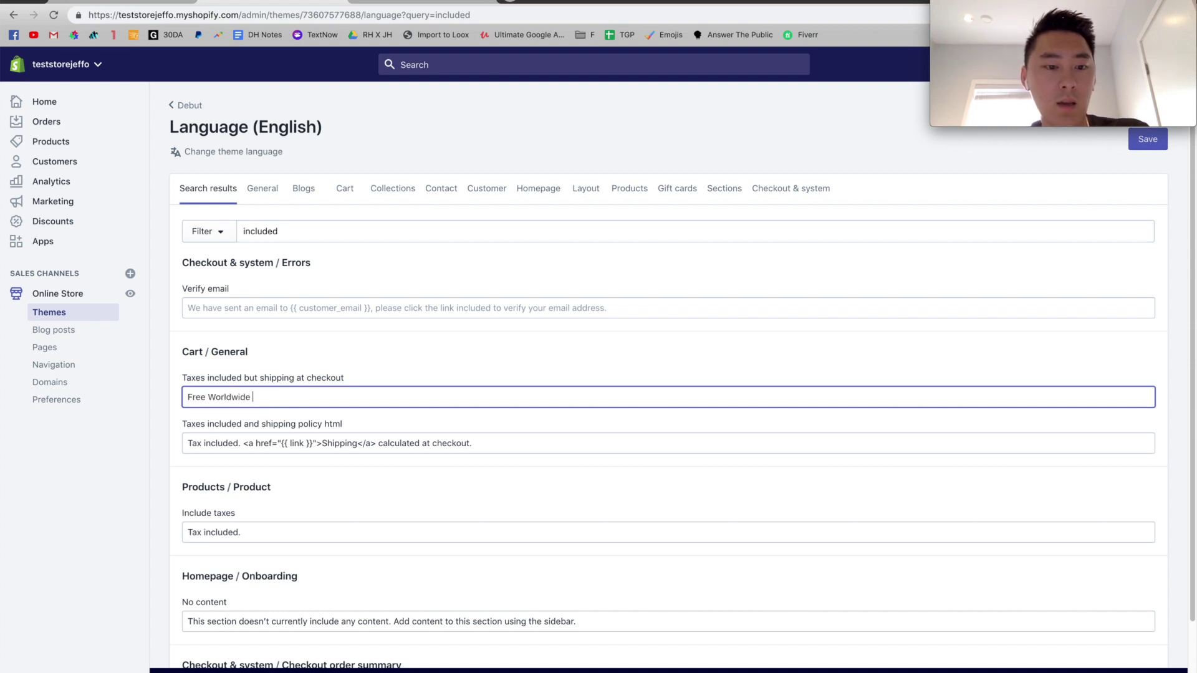
key(BackSpace)
key(BackSpace)
text(hipp)
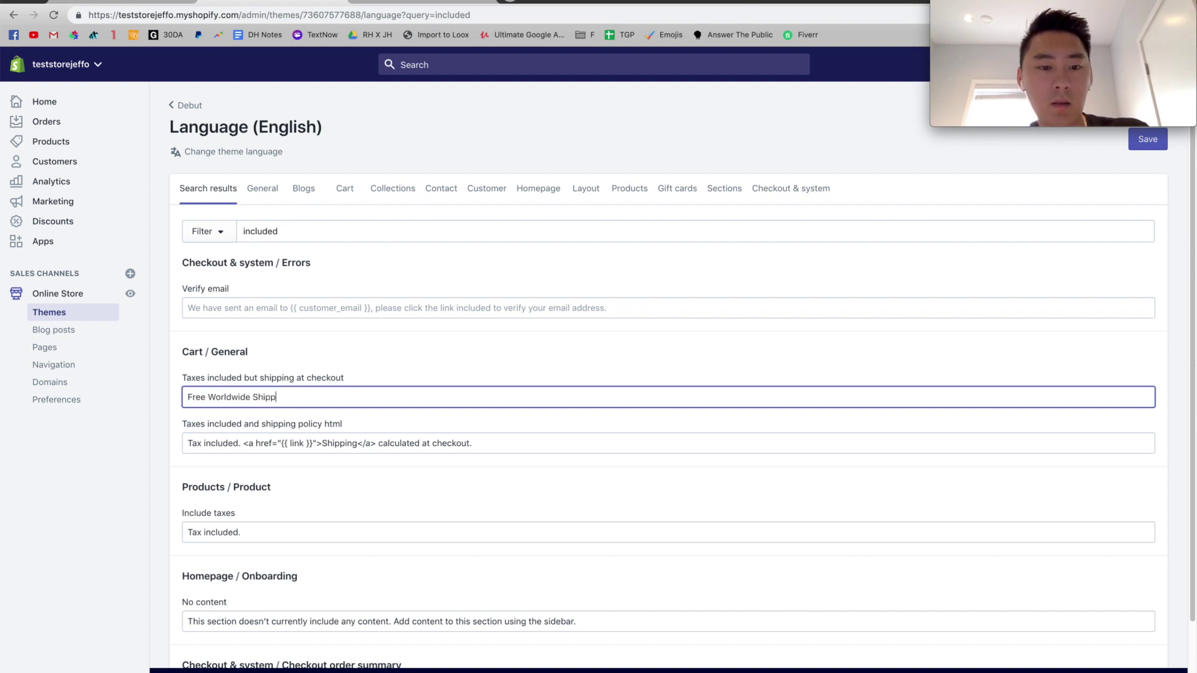
text(ing Today. Discounts)
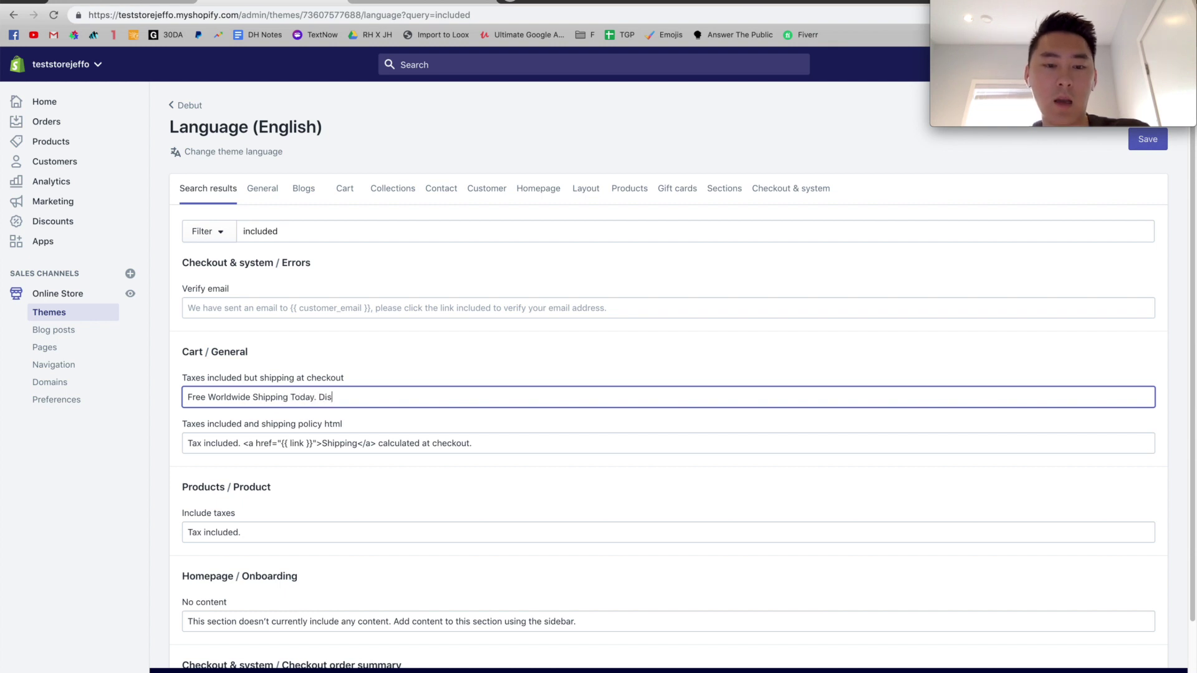
click(319, 397)
text(Addio)
key(BackSpace)
text(tional Discounts applied at checkout.)
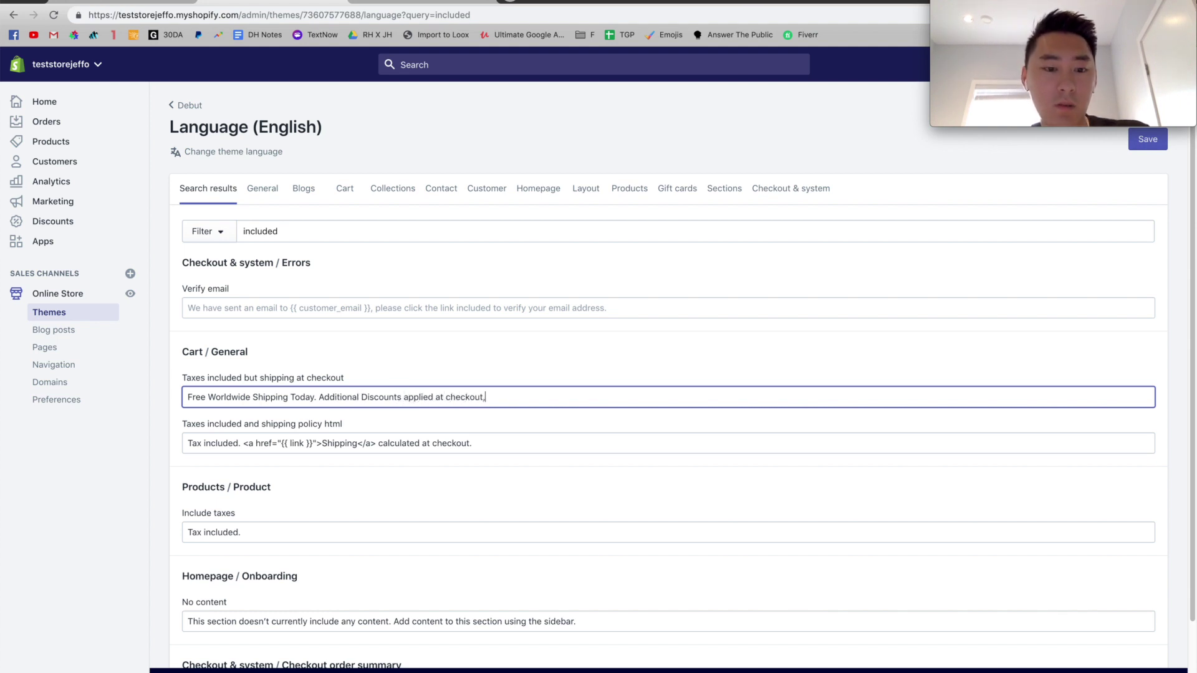
click(443, 376)
Check the Hack 4 notes in Google Docs for the taxes label, and search the theme's translations for "taxes"
scroll(443, 376, down, 1)
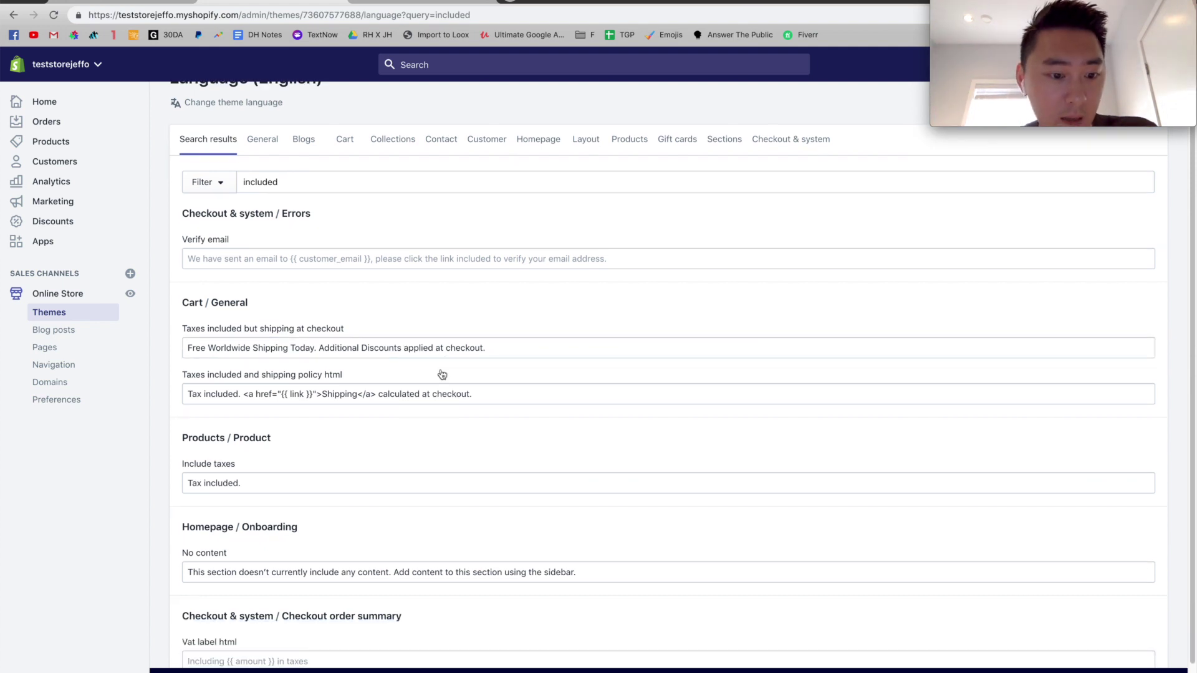
scroll(352, 473, down, 1)
scroll(353, 476, up, 3)
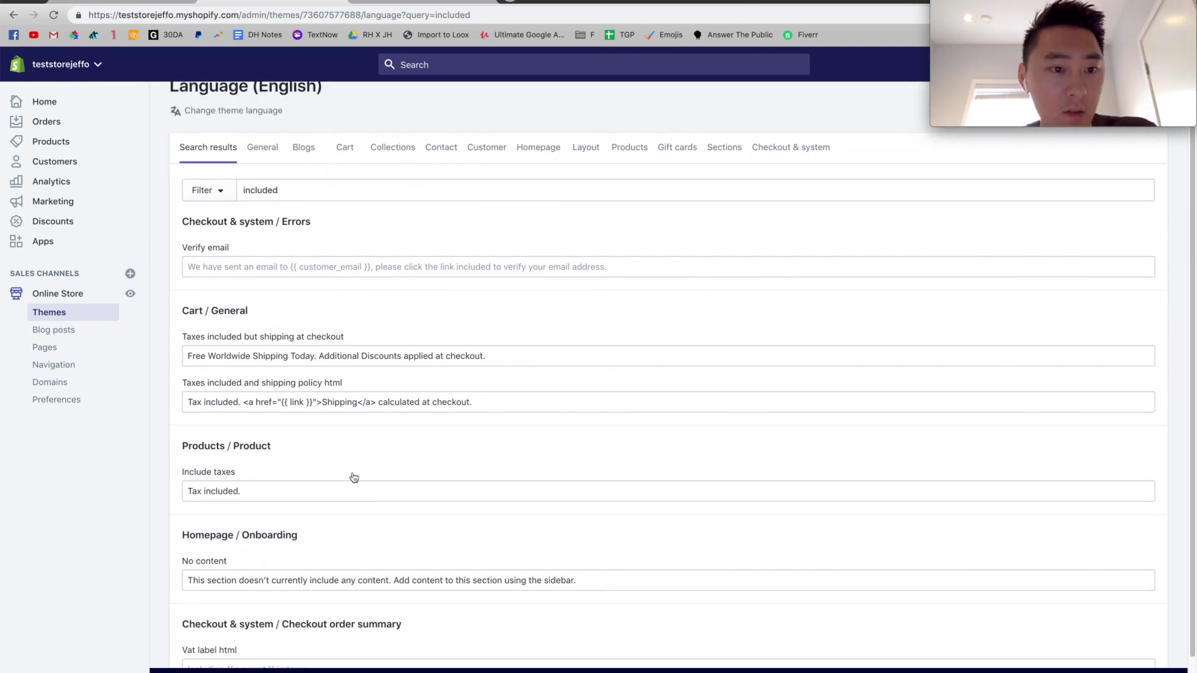
click(159, 1)
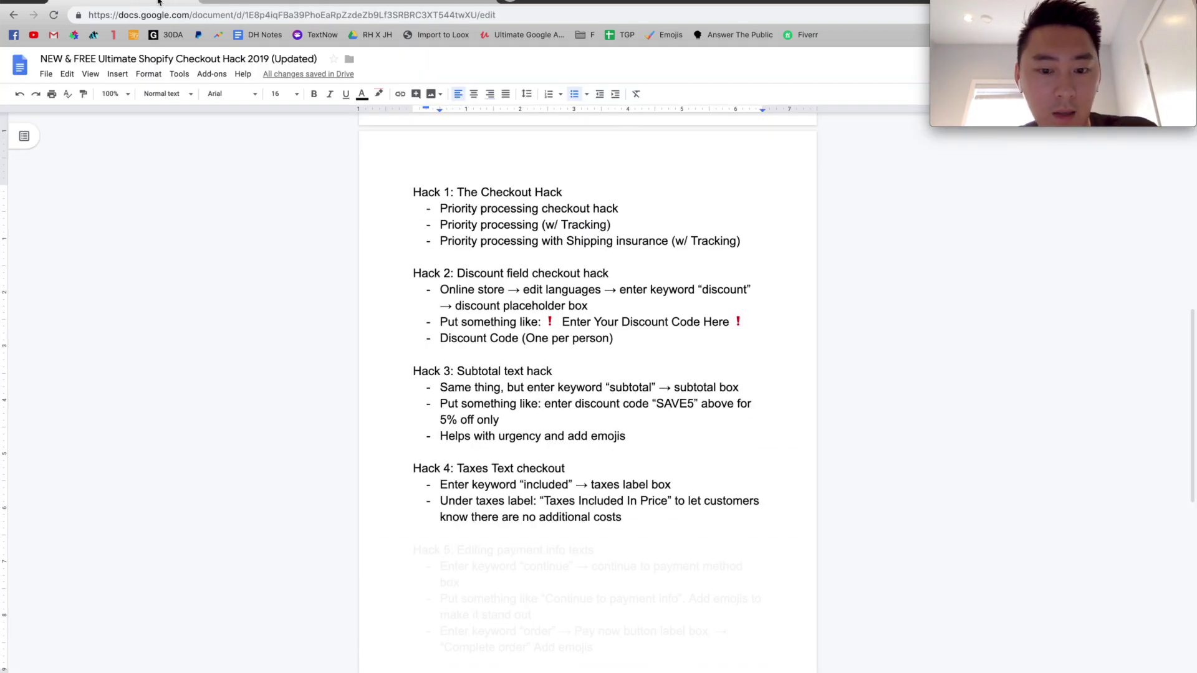
click(302, 3)
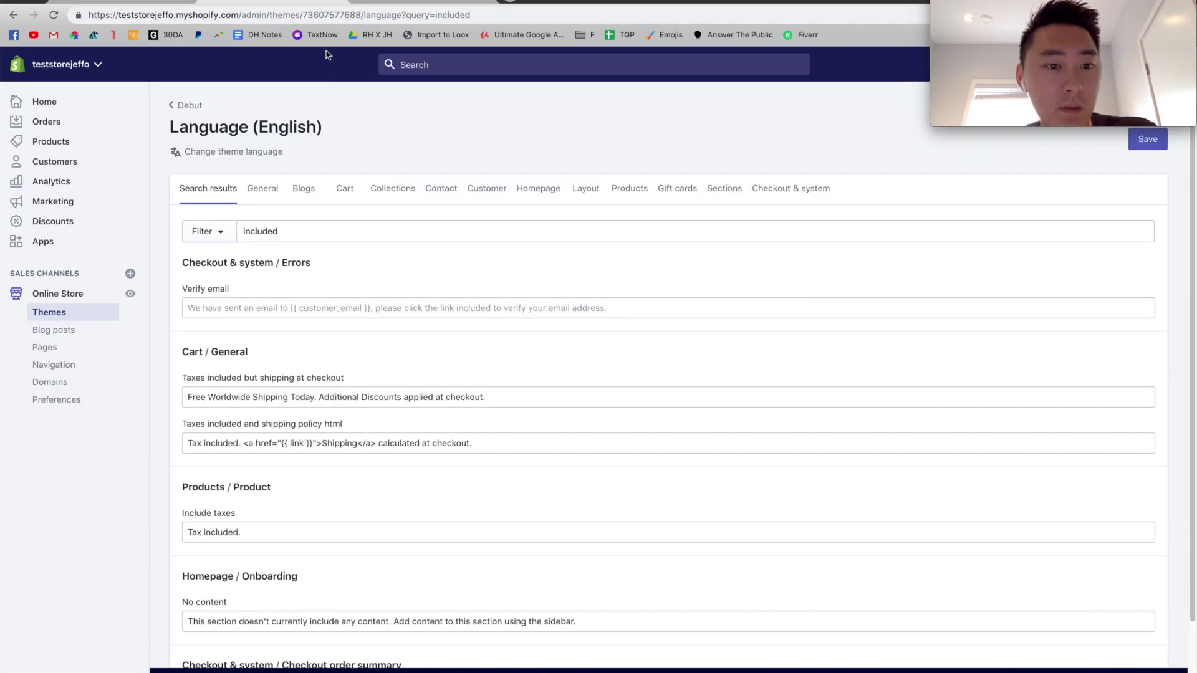
double_click(313, 233)
text(taxes)
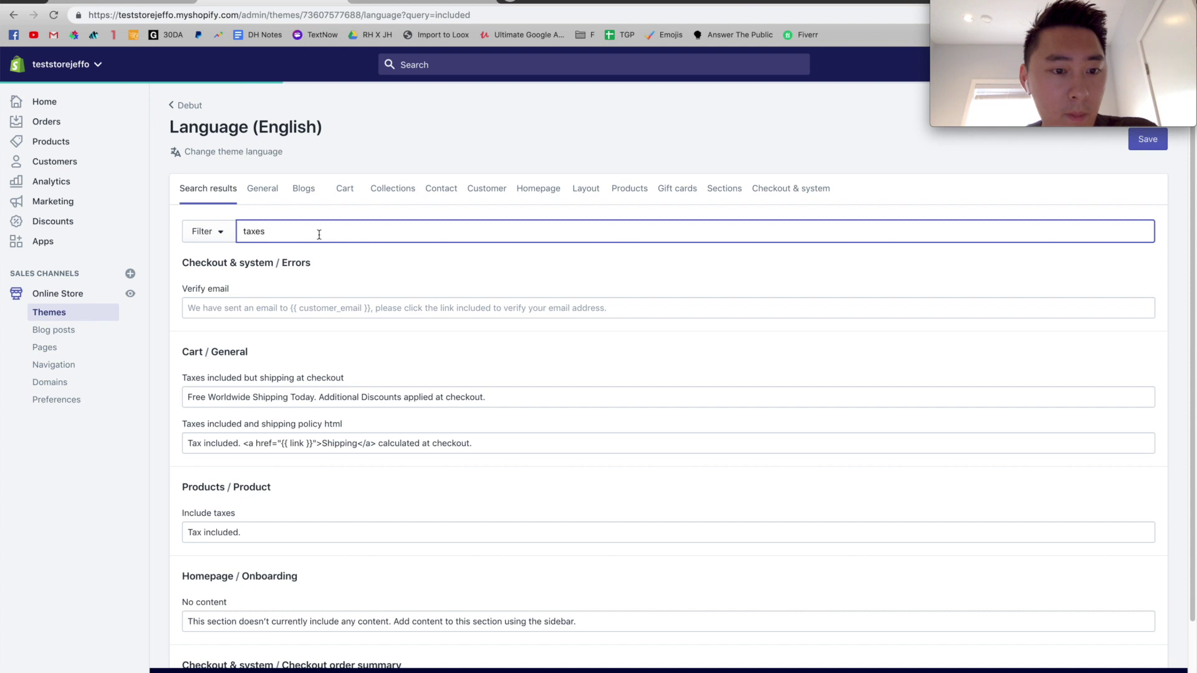
Set the checkout order summary's Taxes label to "Taxes Included In Price" and save the translations
click(278, 311)
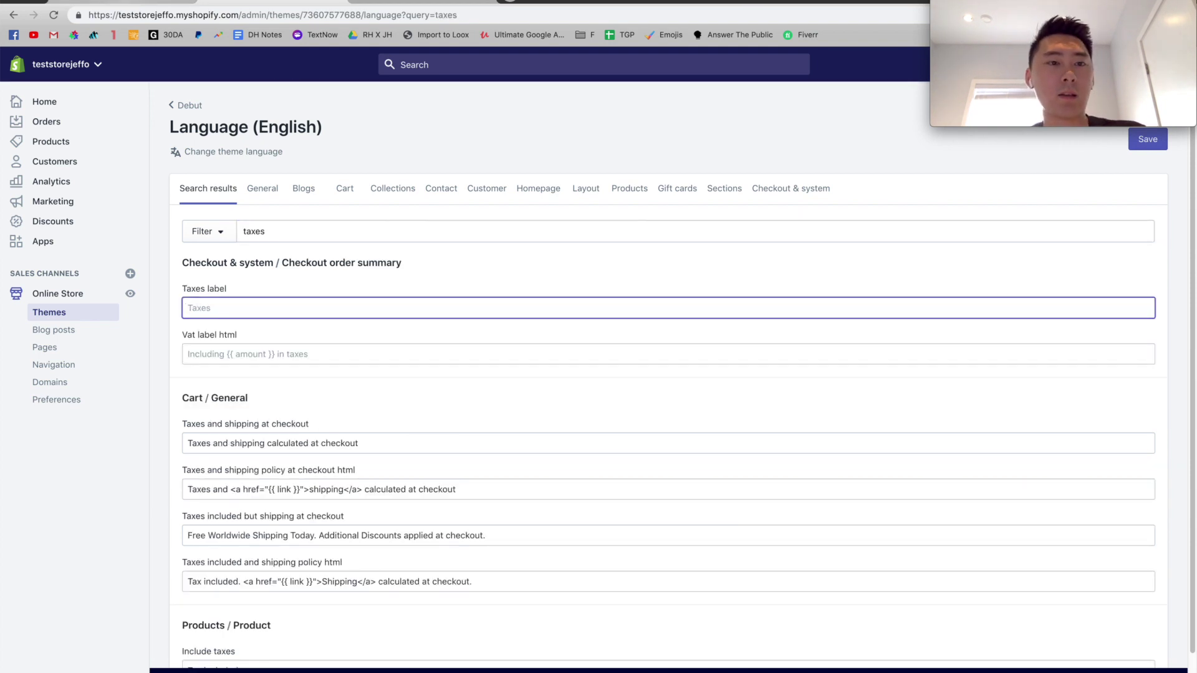
click(131, 2)
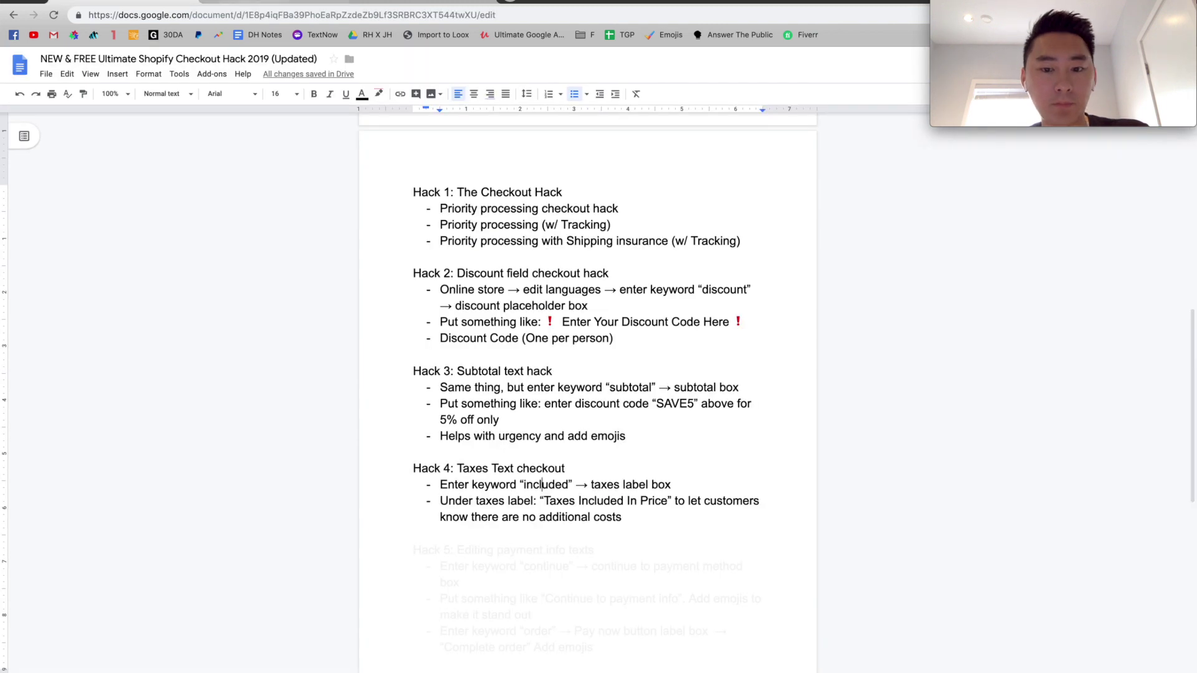
key(ctrl+Tab)
text(Taxies)
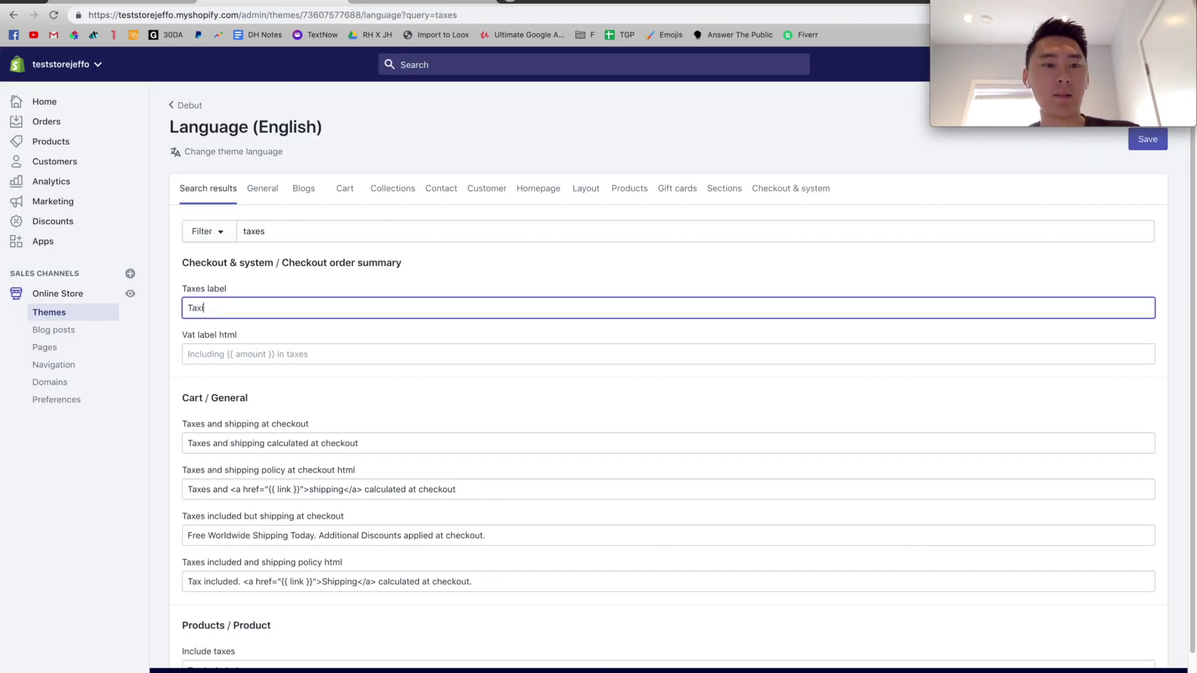
key(BackSpace)
key(BackSpace)
key(BackSpace)
key(BackSpace)
text(es In)
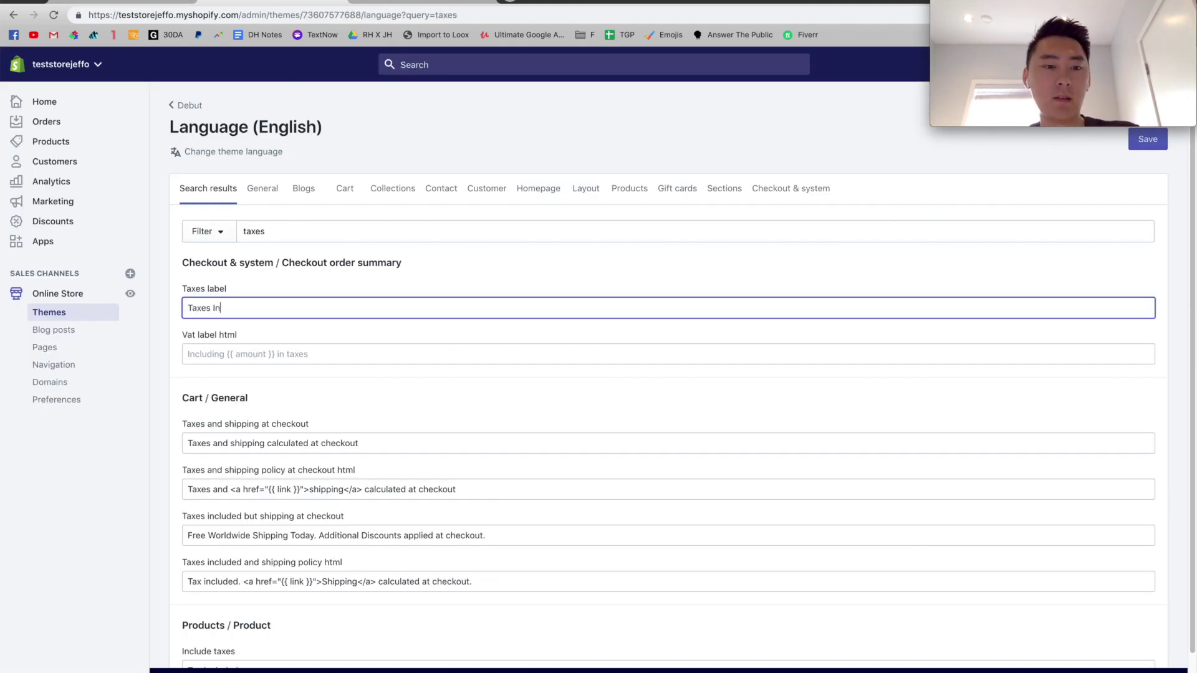
text(cluded In Price)
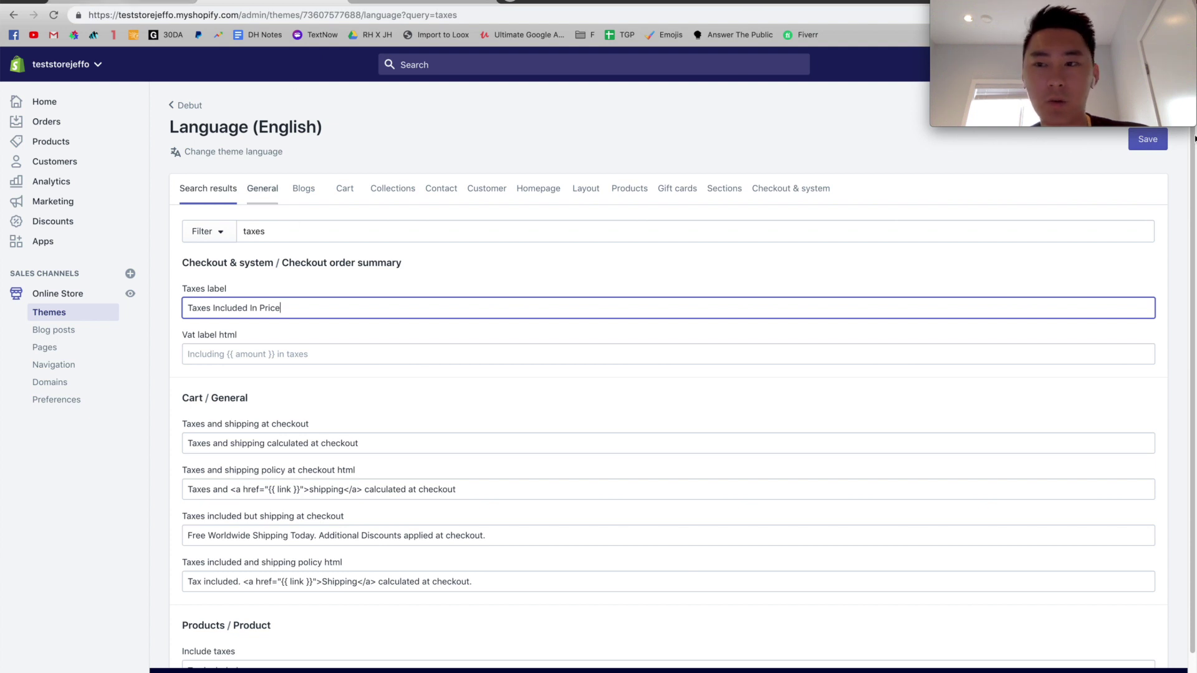
click(1158, 148)
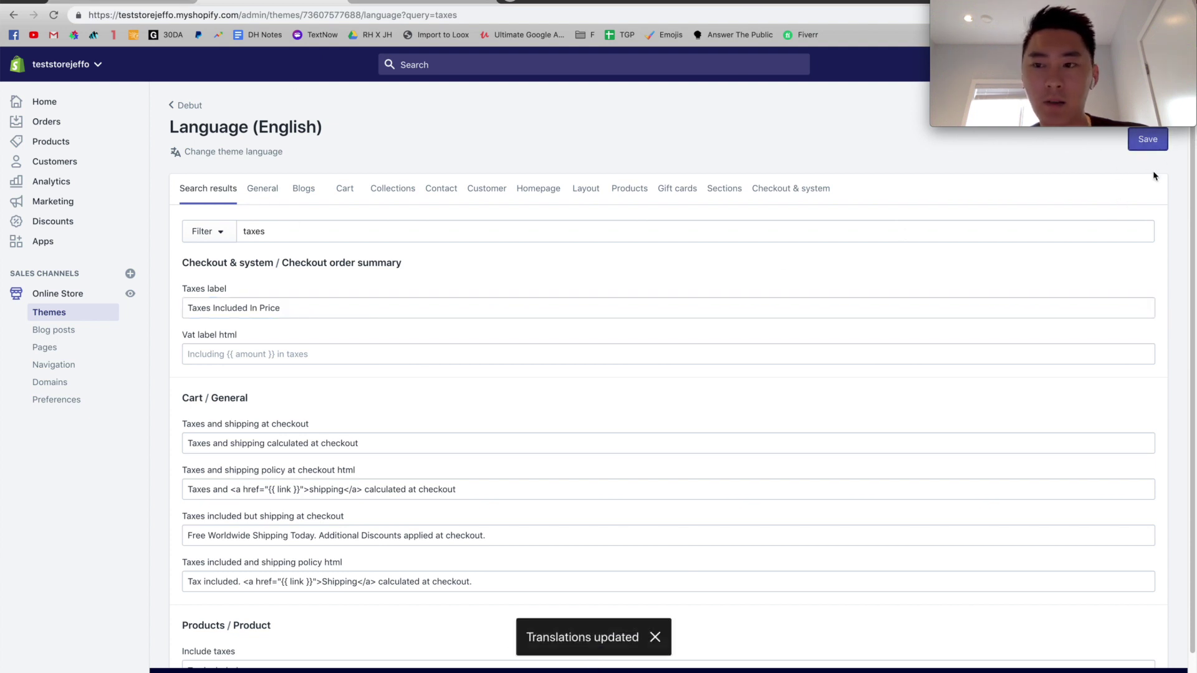
Review the taxes translations, then search for "included" and examine the Cart / General text on shipping at checkout
click(242, 307)
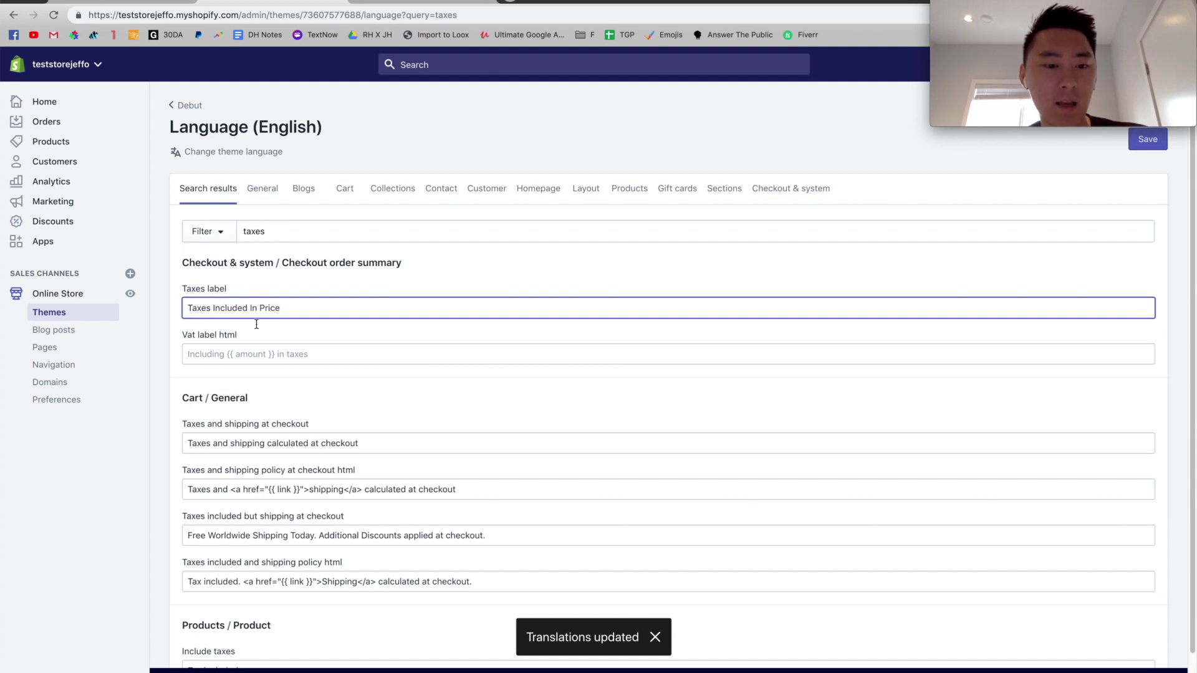
scroll(294, 394, down, 1)
scroll(294, 394, down, 2)
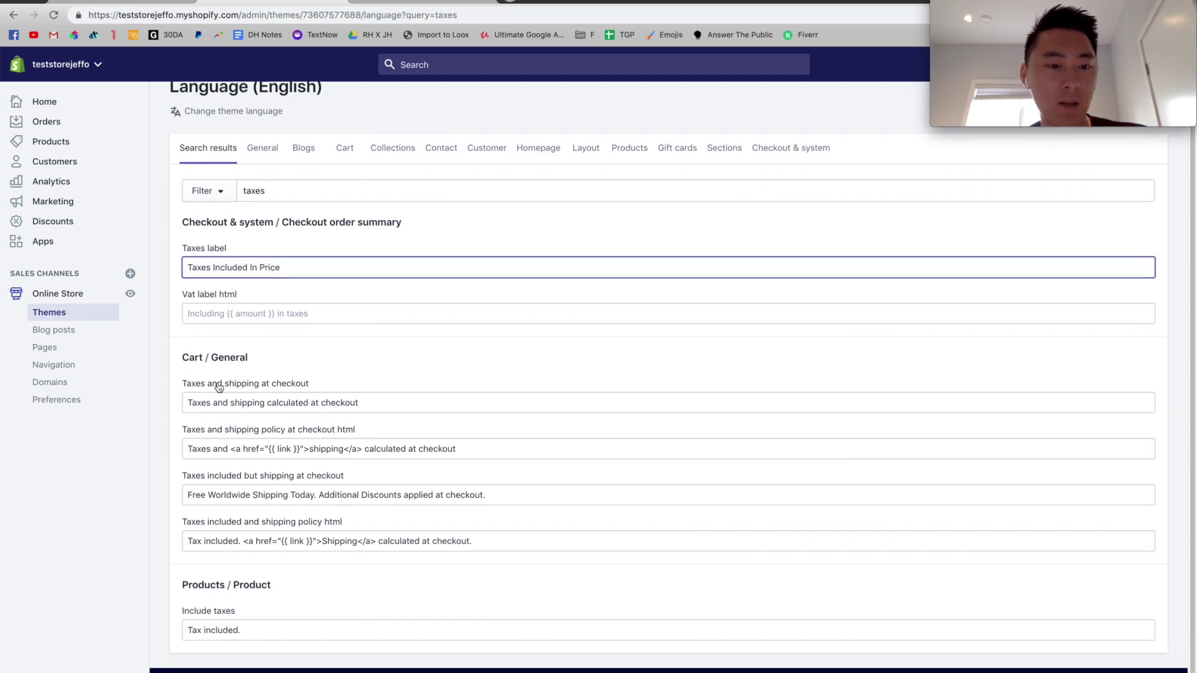
scroll(348, 400, down, 1)
scroll(324, 374, up, 3)
scroll(302, 339, down, 1)
click(286, 236)
double_click(286, 236)
text(included)
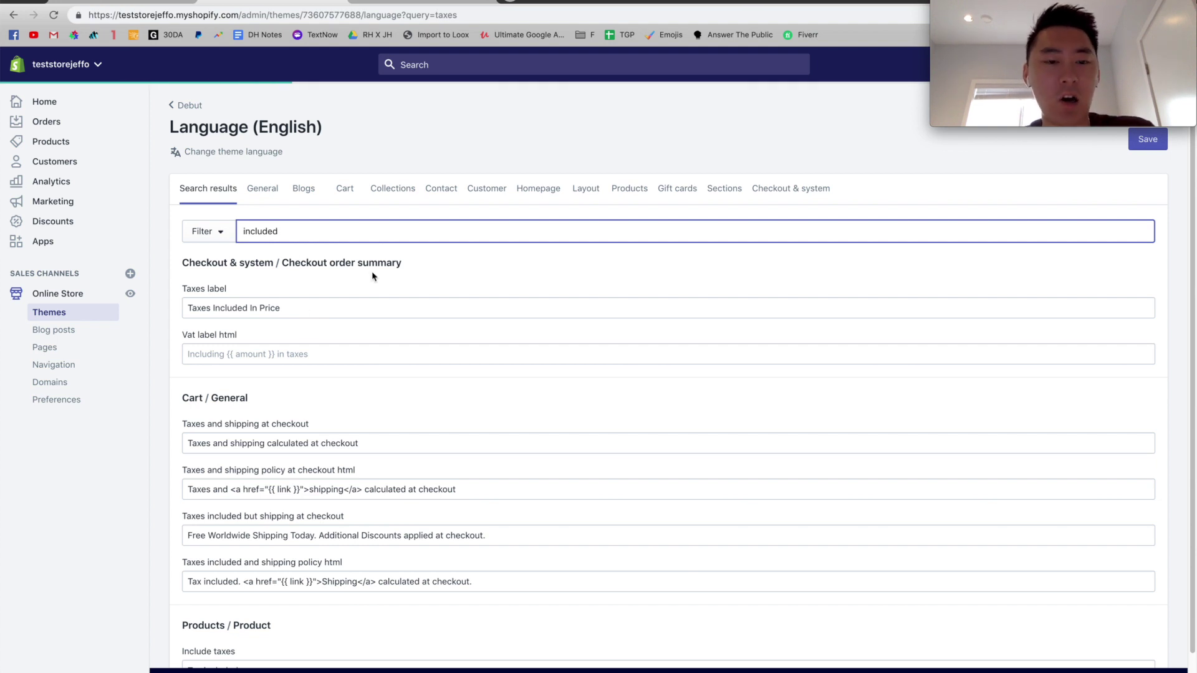
scroll(404, 352, down, 1)
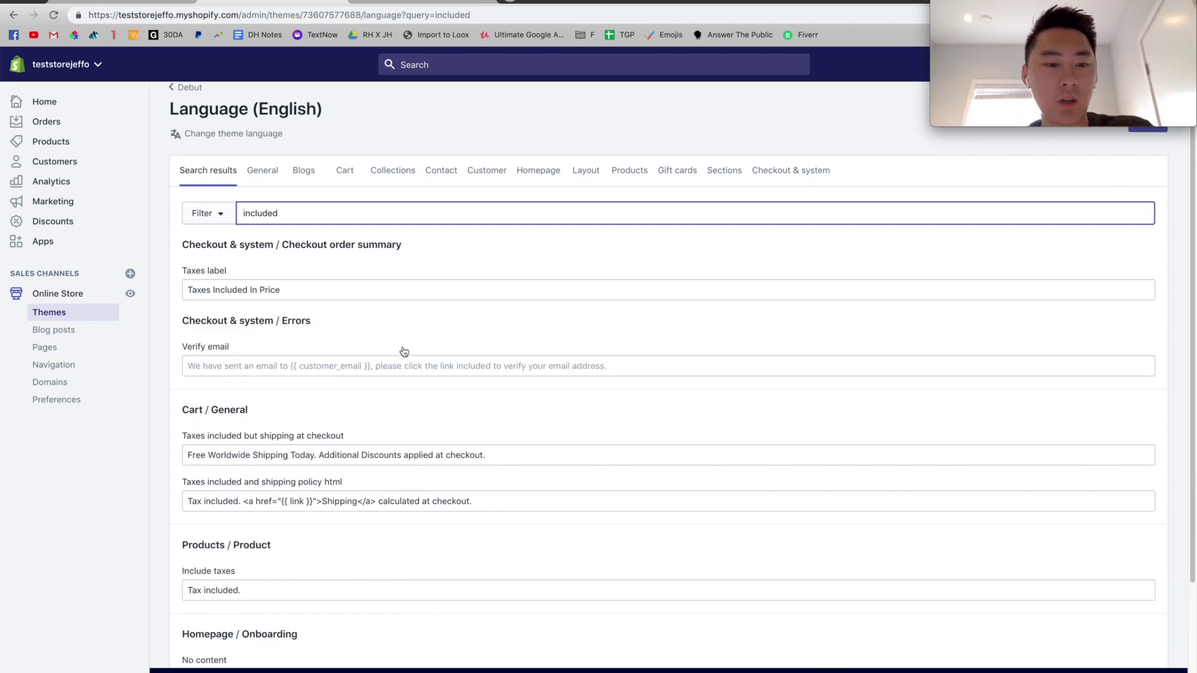
triple_click(332, 454)
click(374, 451)
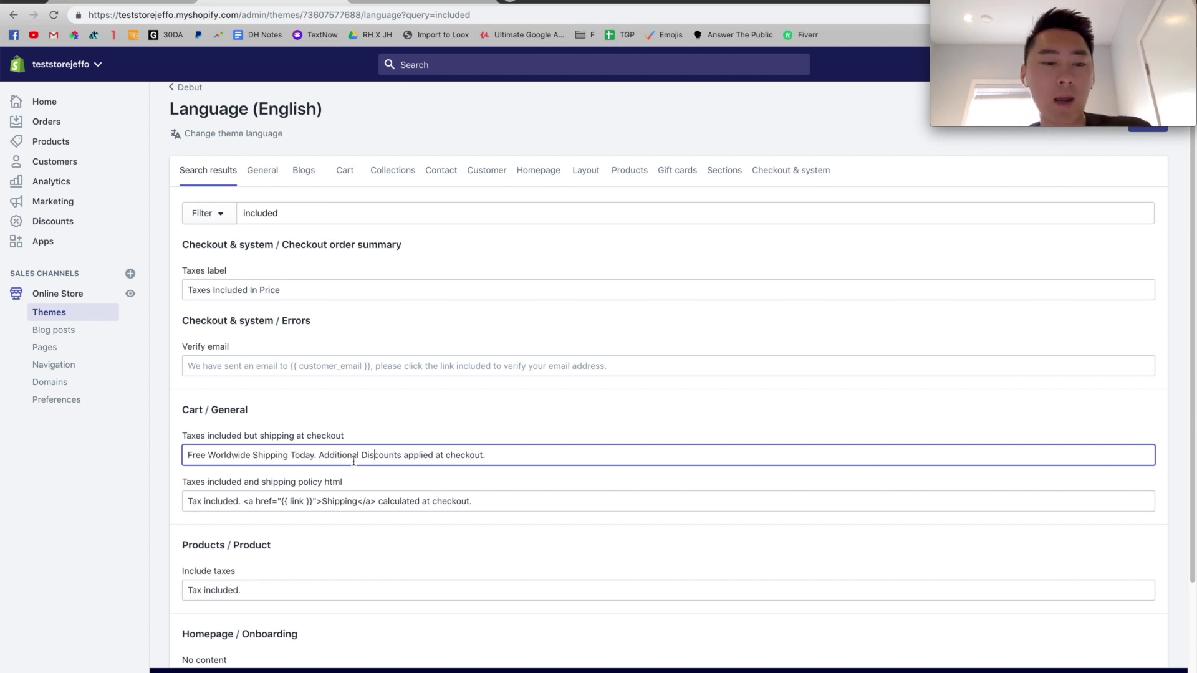
In the Google Docs notes, change the text color of the whole "Hack 5: Editing payment info texts" section to black
key(ctrl+Tab)
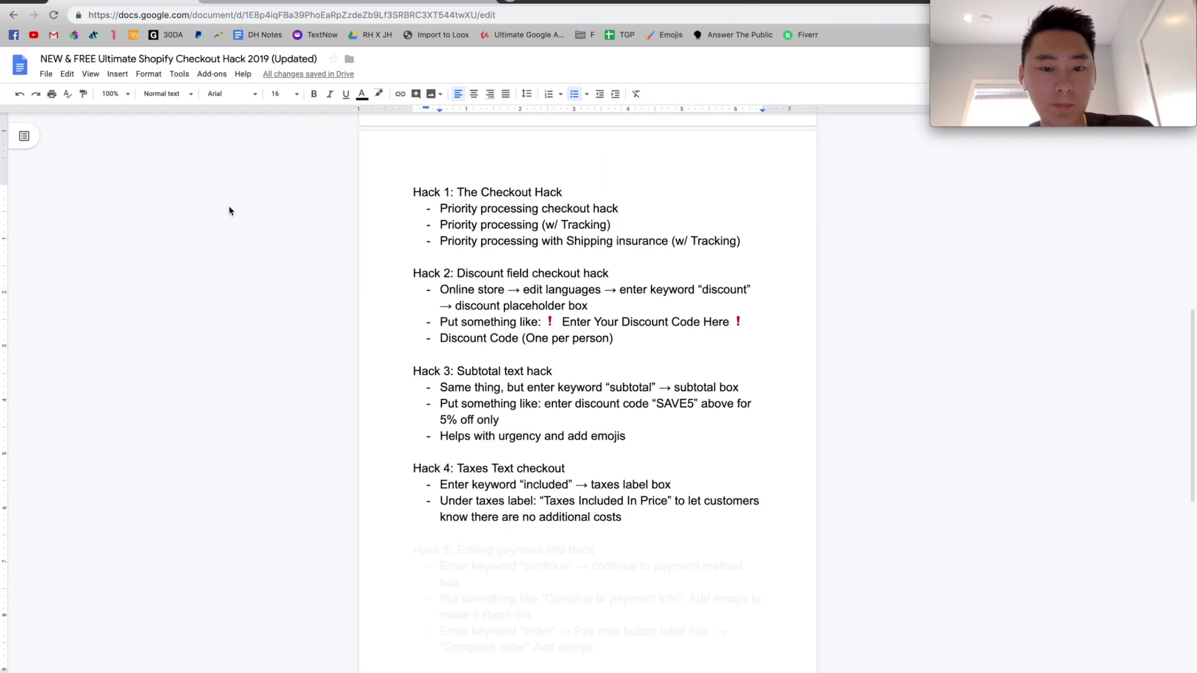
scroll(477, 477, down, 3)
scroll(477, 476, down, 1)
triple_click(499, 352)
triple_click(523, 451)
click(596, 502)
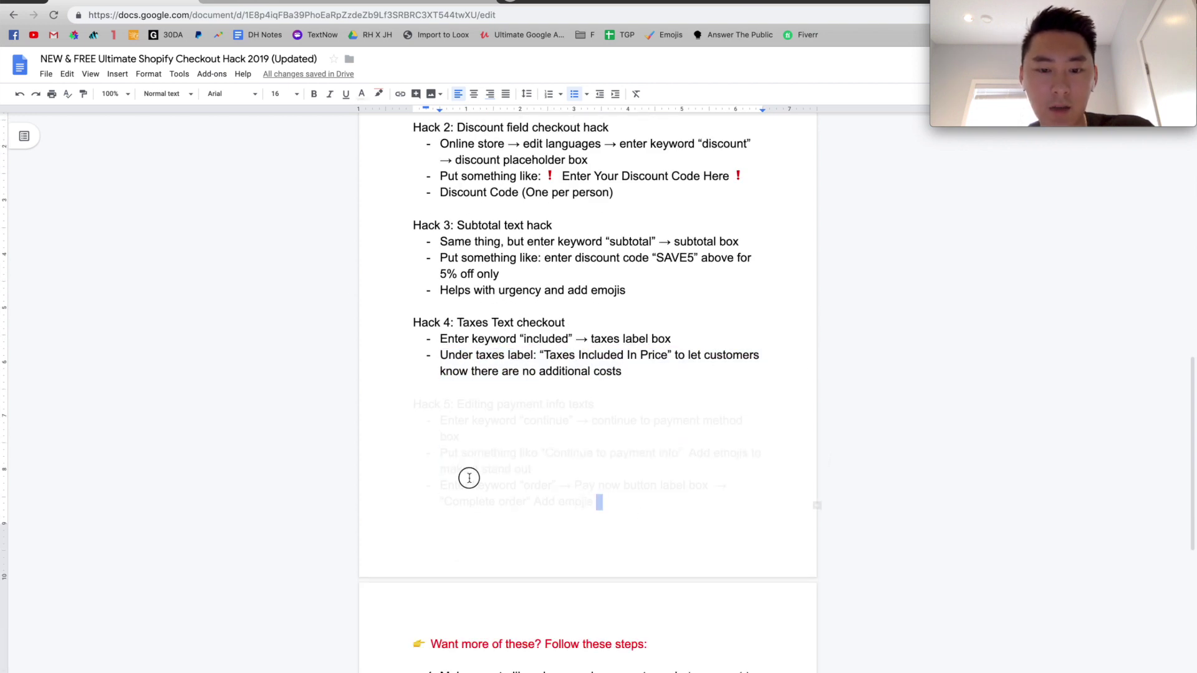
shift+click(414, 385)
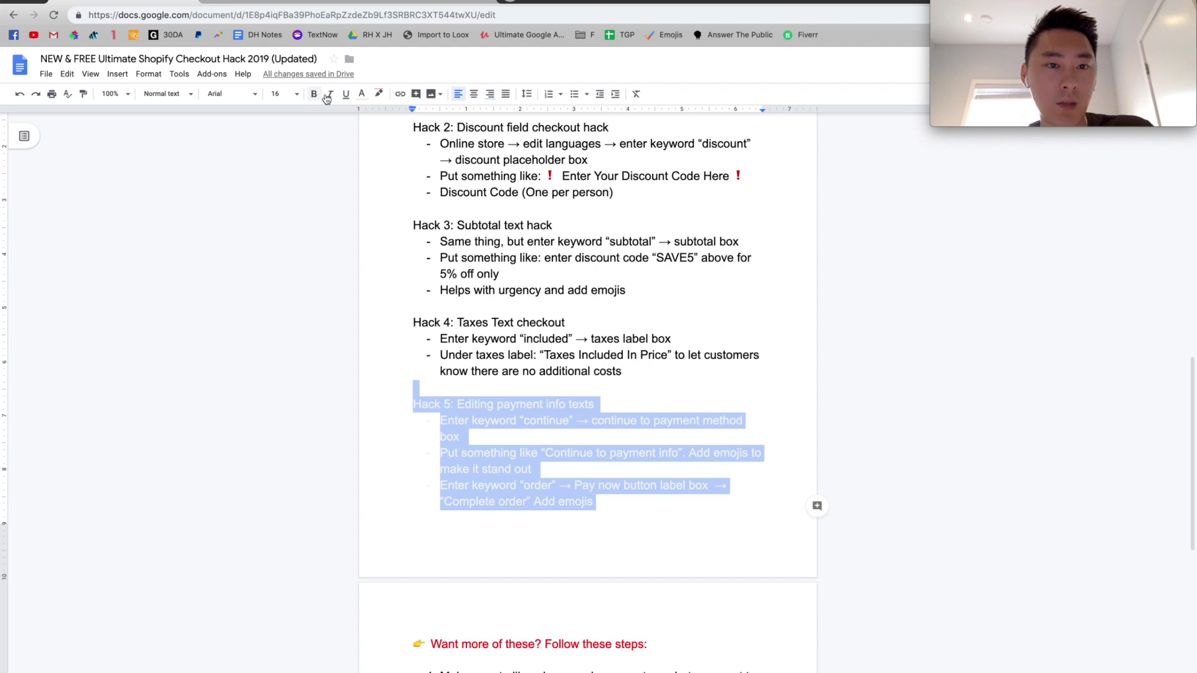
click(362, 94)
click(367, 115)
click(476, 420)
Read the Hack 5 notes for the keyword, and search the Debut theme's translations for "continue"
triple_click(489, 420)
double_click(510, 405)
double_click(552, 405)
click(548, 422)
key(ctrl+Tab)
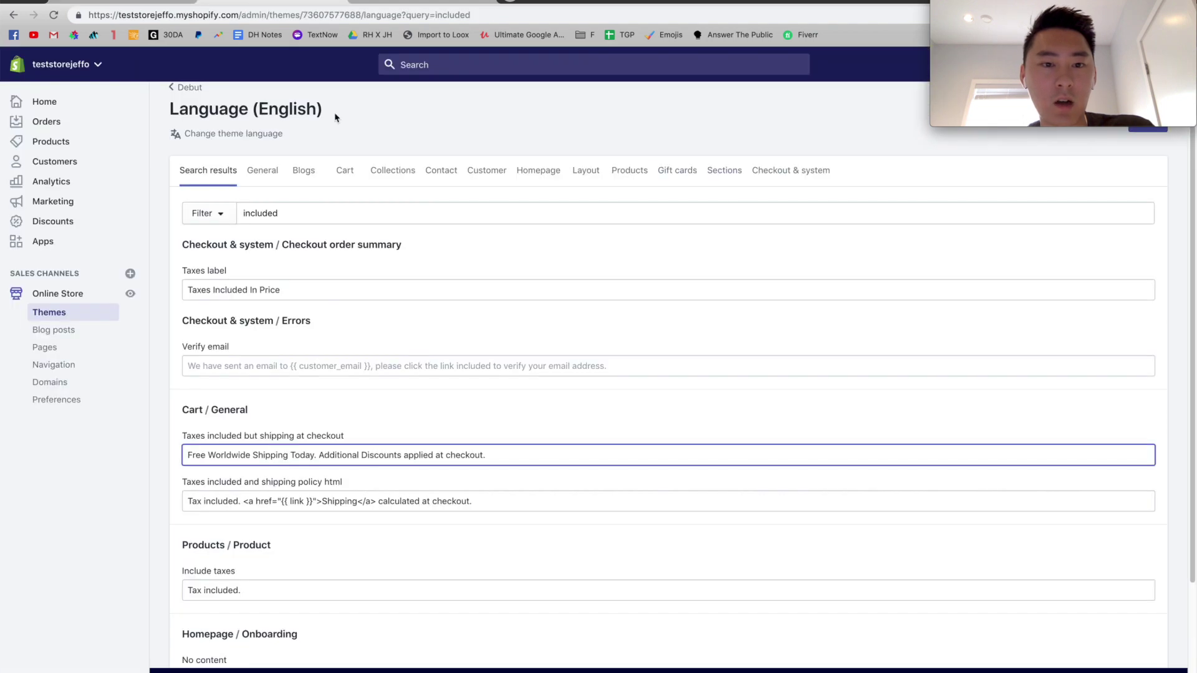
double_click(342, 208)
text(continu)
key(super+a)
text(continue)
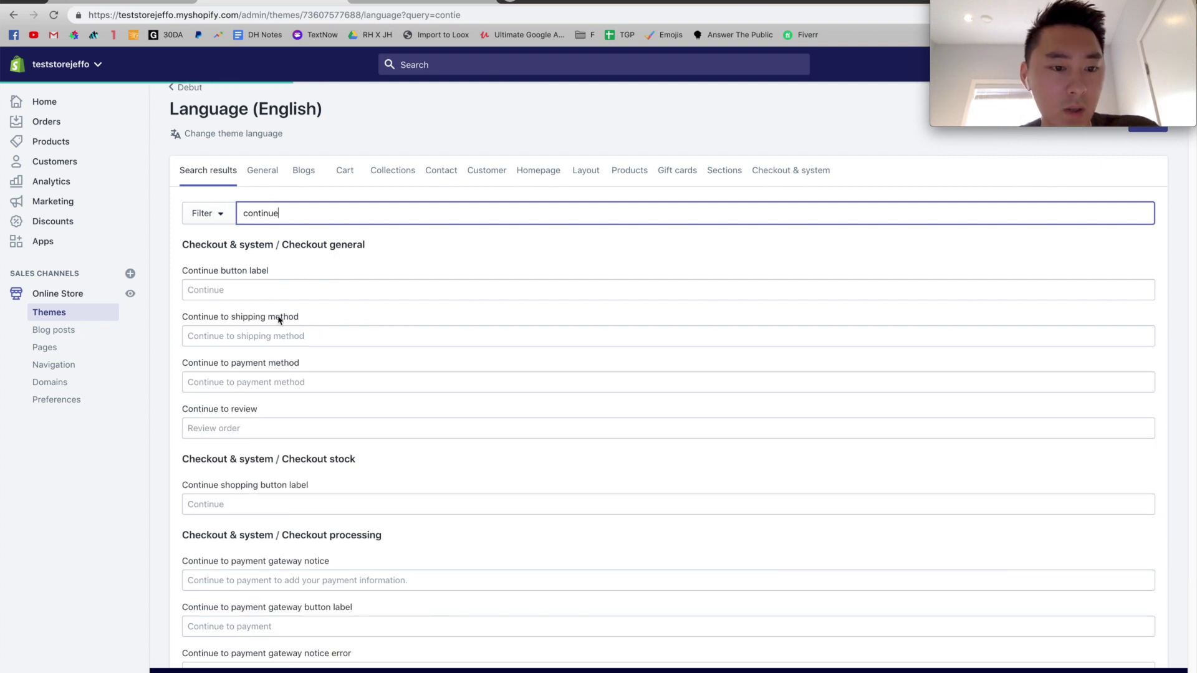
Set the Checkout general "Continue to payment method" text to "Continue to Payment Info", following the Hack 5 notes
click(262, 383)
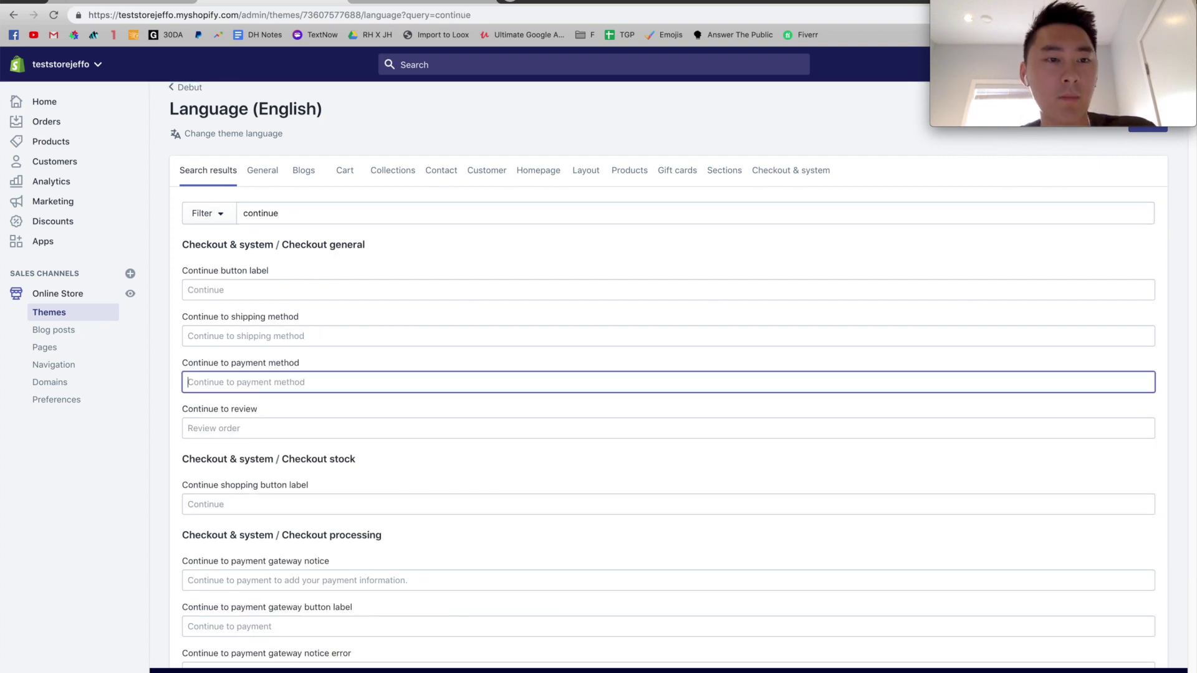
click(117, 1)
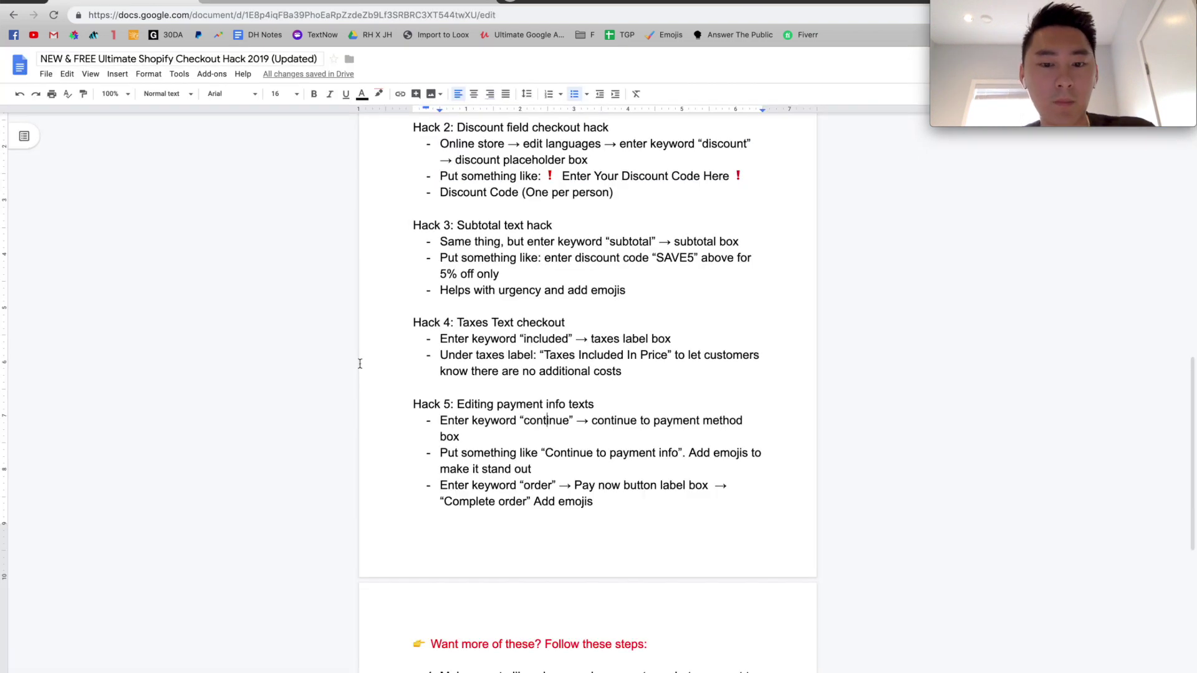
click(313, 1)
text(Continue)
key(super+a)
text(Continue to Payment Info)
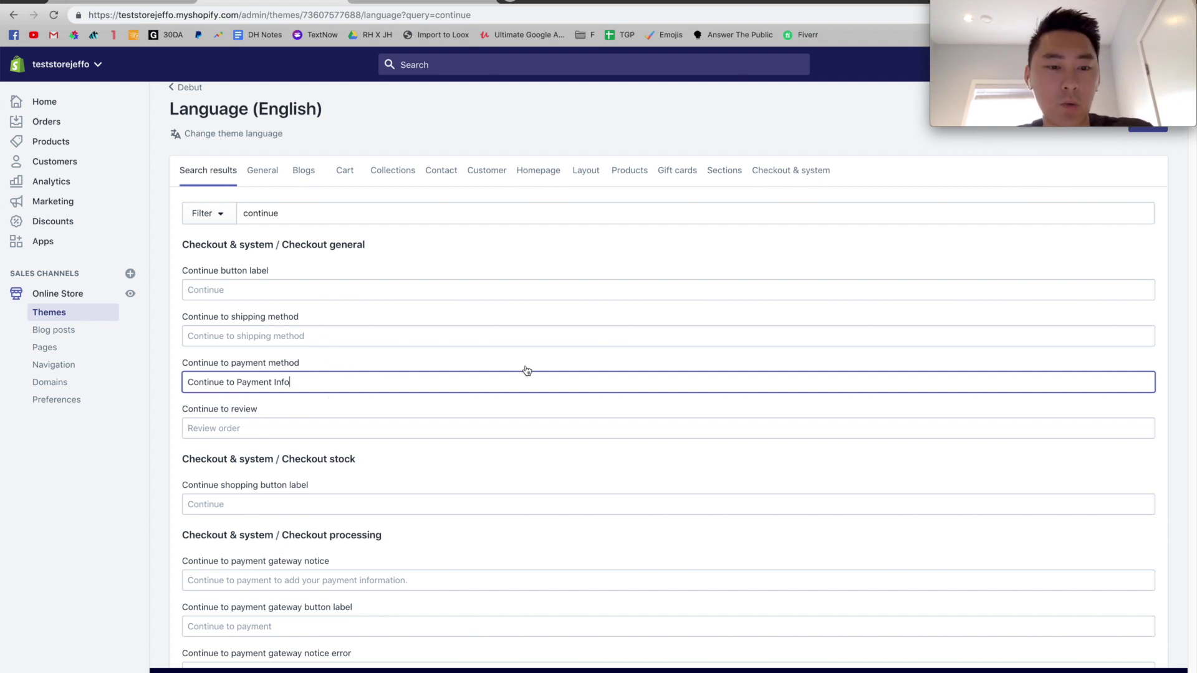
click(1141, 134)
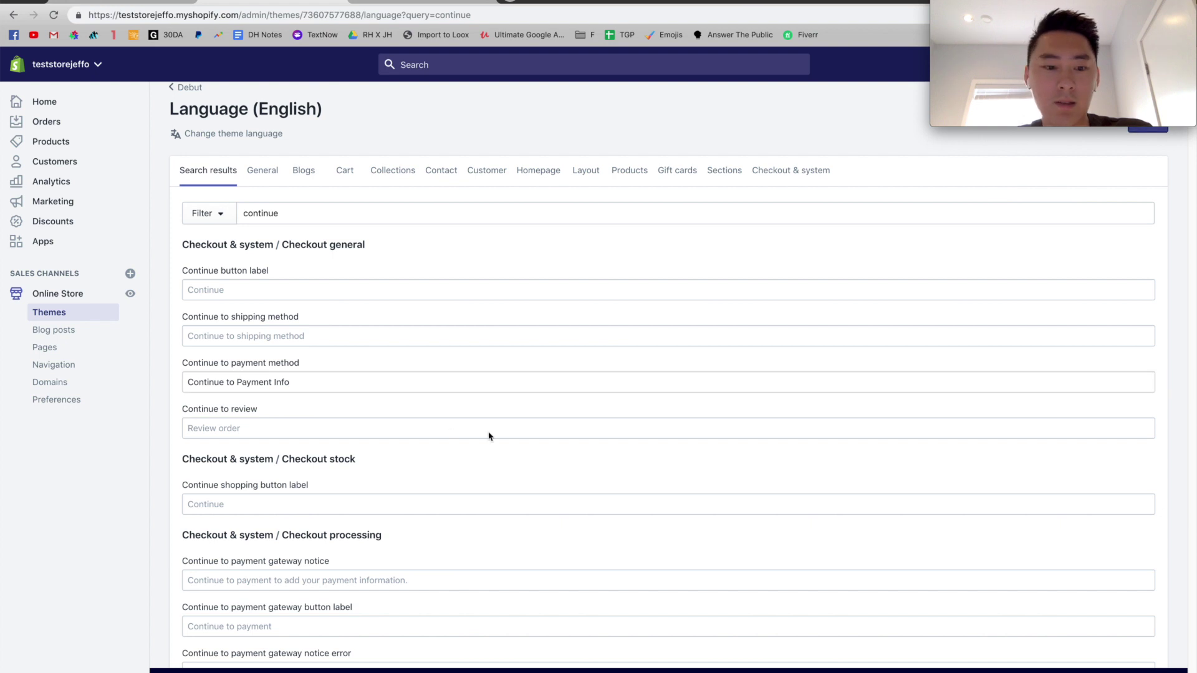
click(349, 386)
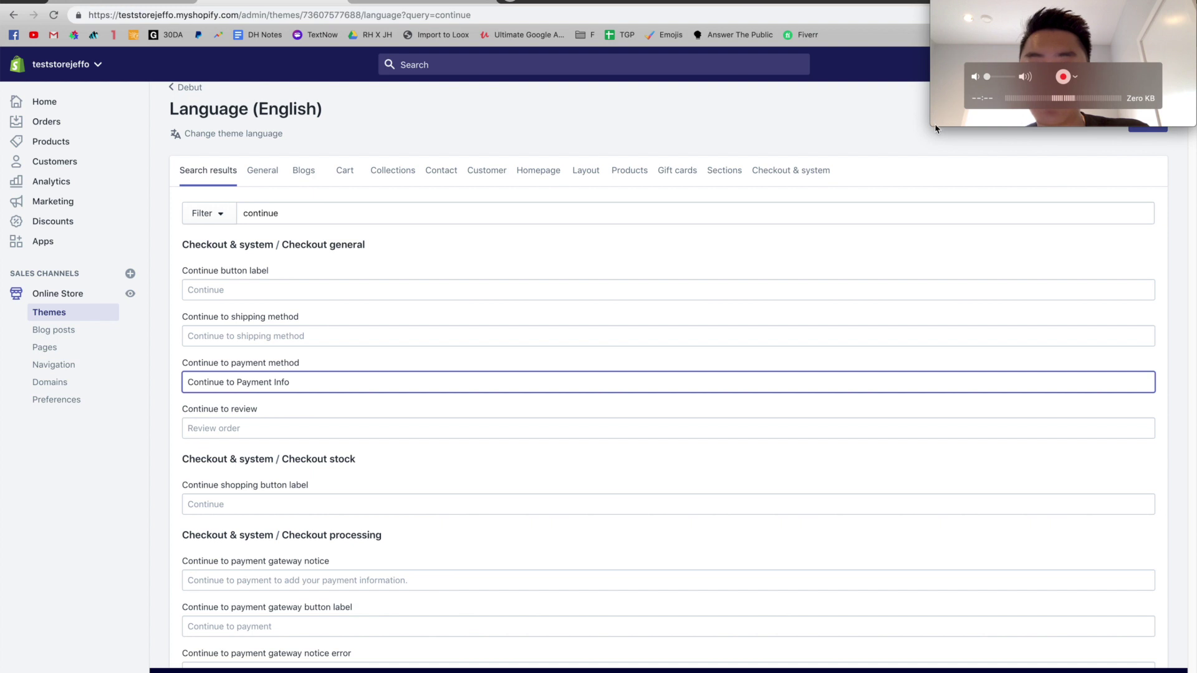
scroll(831, 197, down, 10)
scroll(923, 493, down, 15)
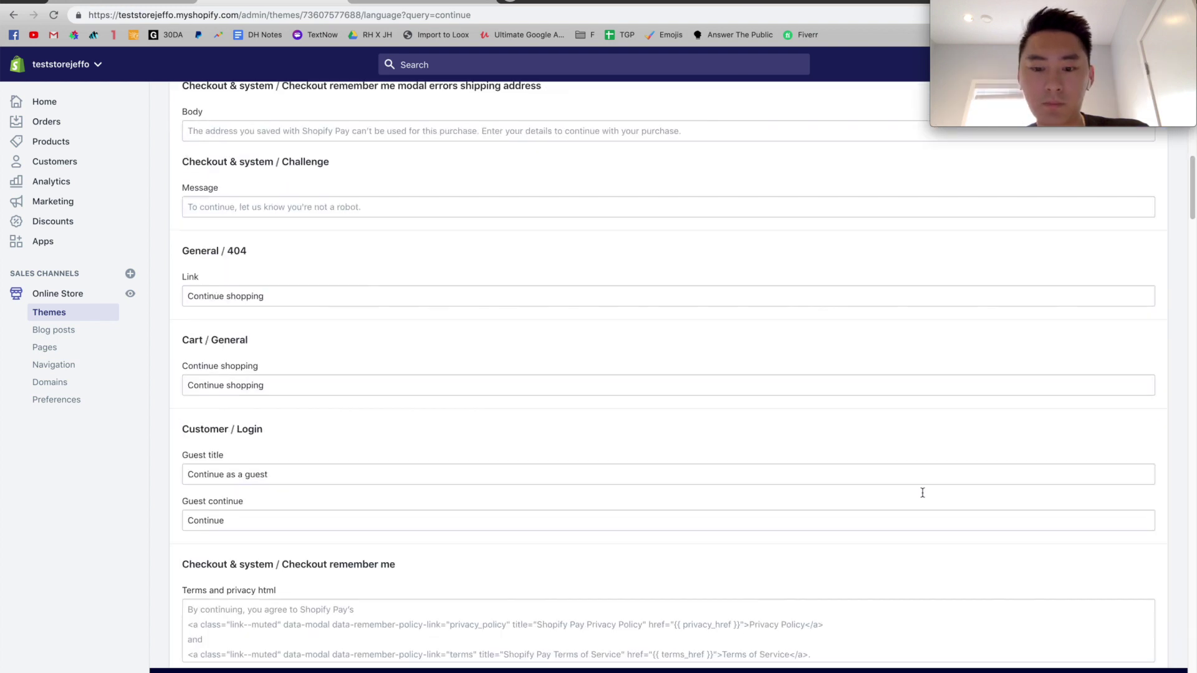
scroll(923, 493, up, 20)
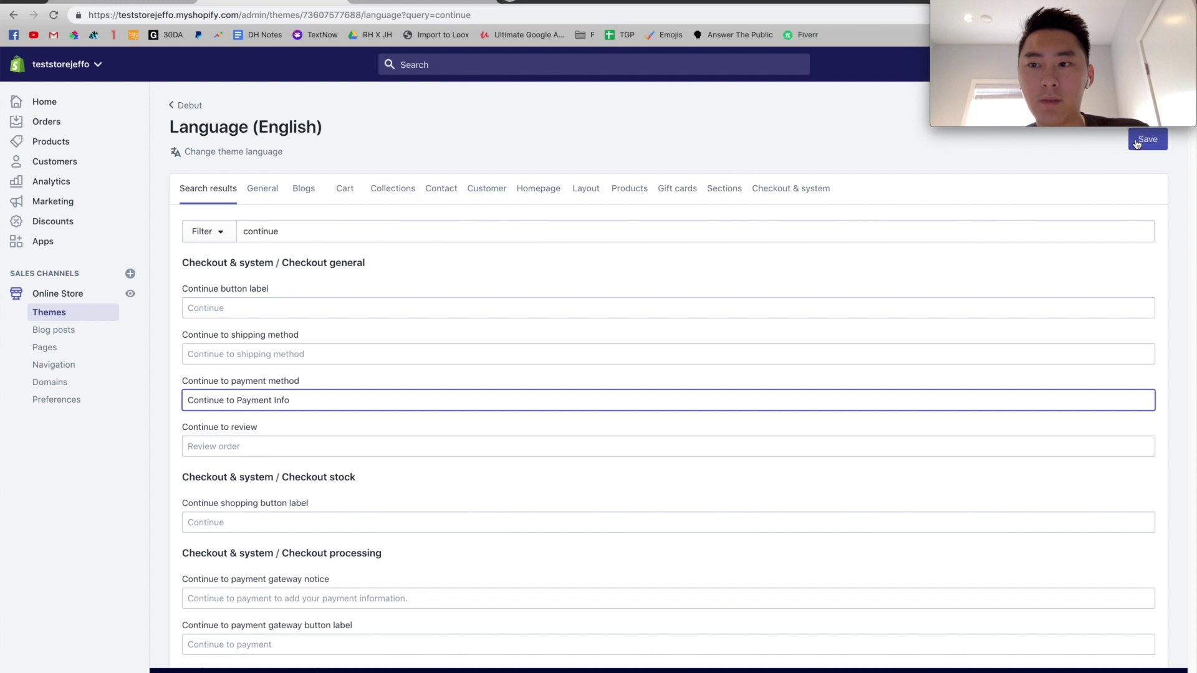
Save the payment method text, and continue the preview checkout to its shipping step to check the button wording
click(1138, 144)
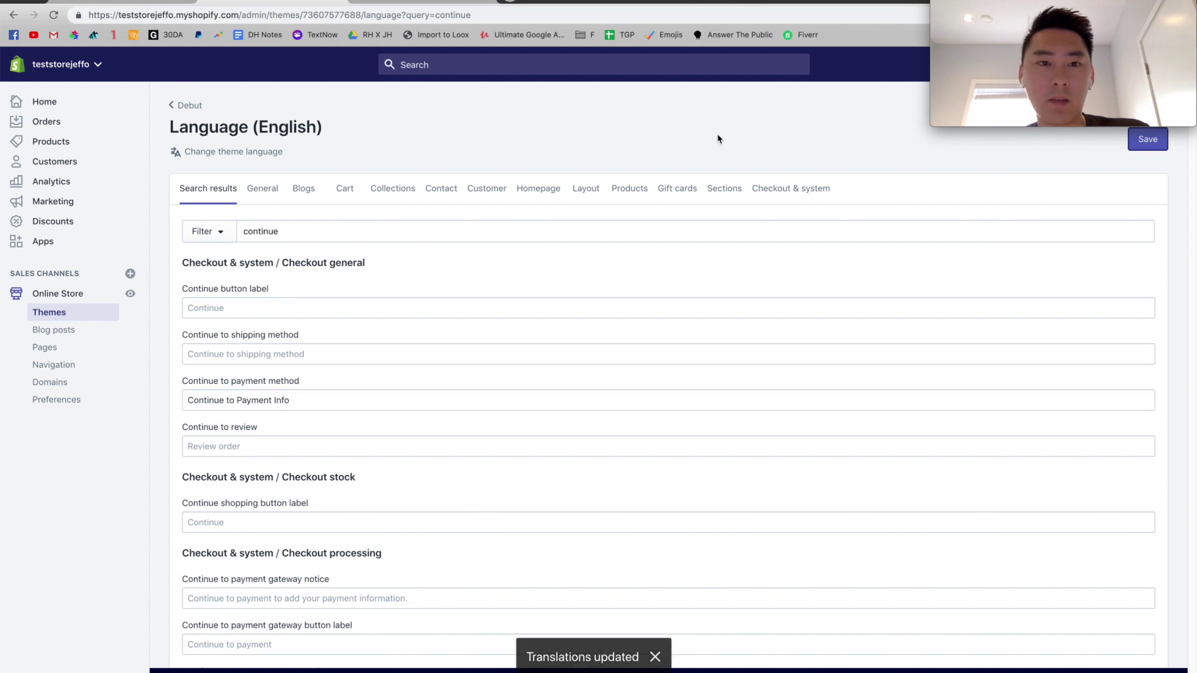
key(ctrl+Tab)
scroll(410, 443, down, 3)
click(331, 625)
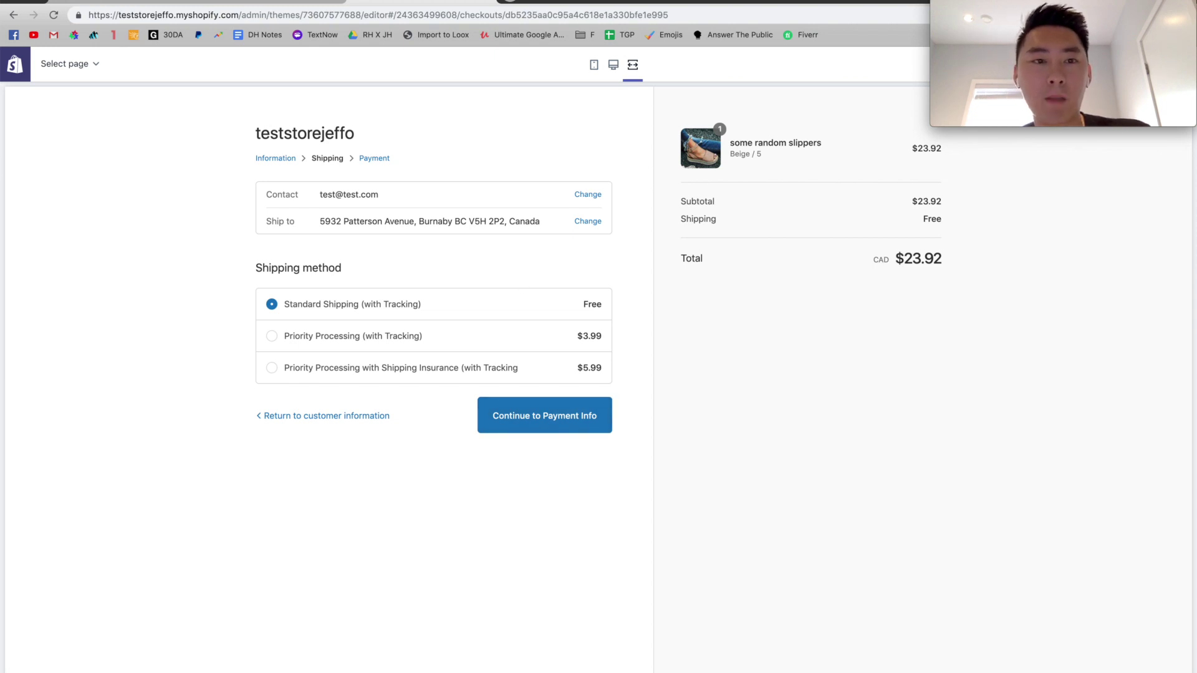
Read the last Hack 5 instruction in the Google Docs notes for the keyword and the button label it concerns
click(277, 1)
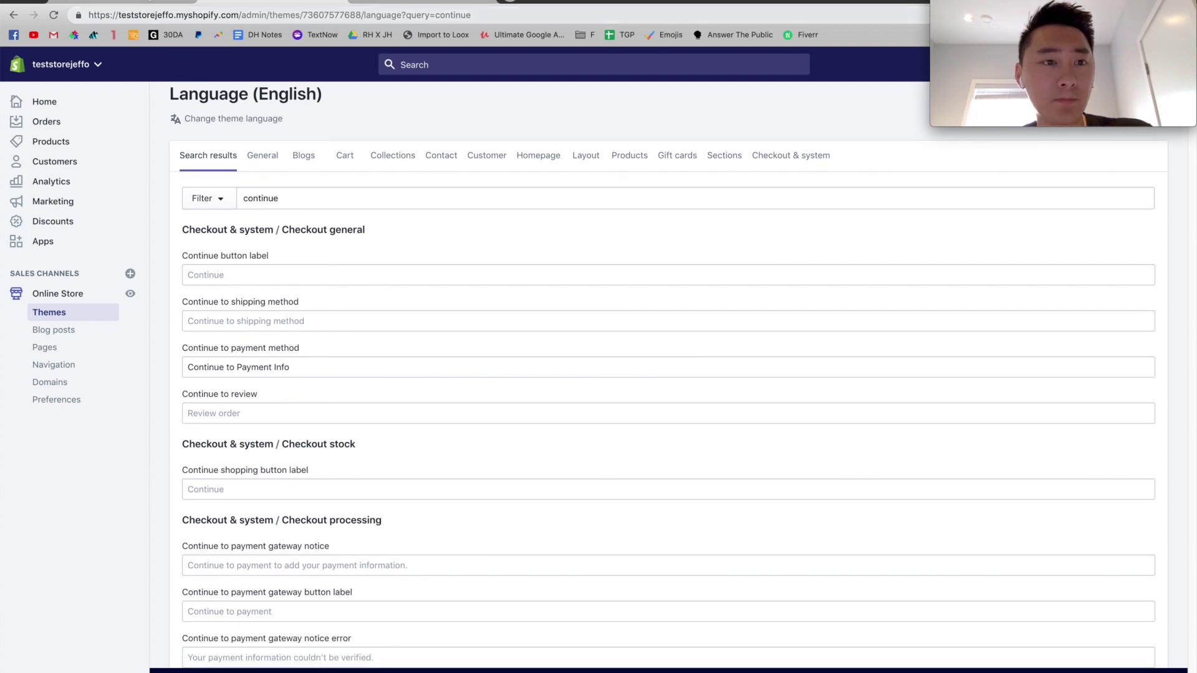
click(156, 2)
triple_click(545, 466)
click(545, 465)
drag(480, 404, 528, 404)
click(576, 405)
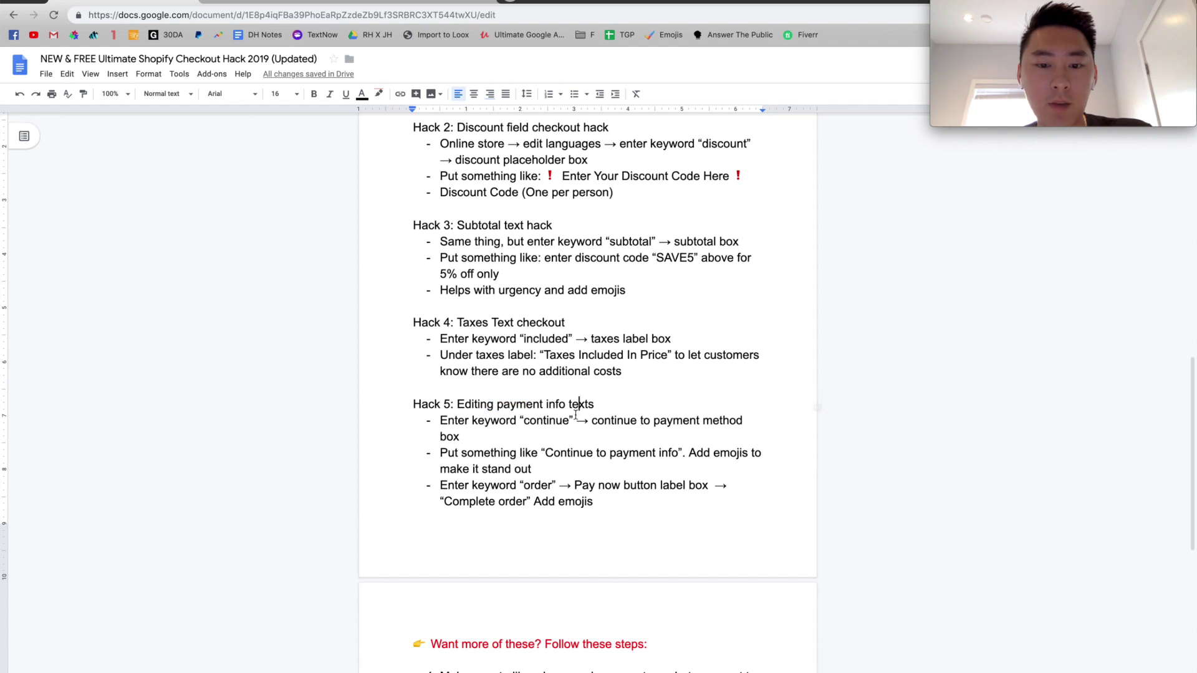
triple_click(540, 488)
click(559, 487)
triple_click(631, 486)
click(593, 486)
Back in the theme's language editor, search the translations for "order" and look through the matching texts
click(323, 4)
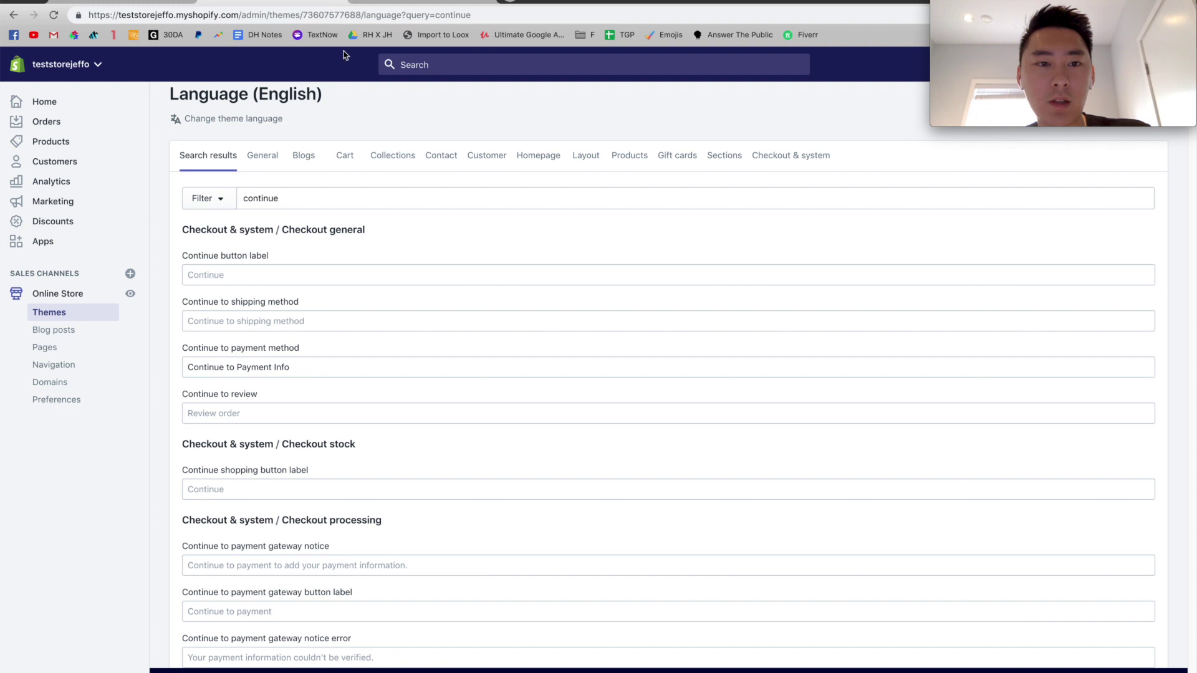
double_click(336, 200)
text(order)
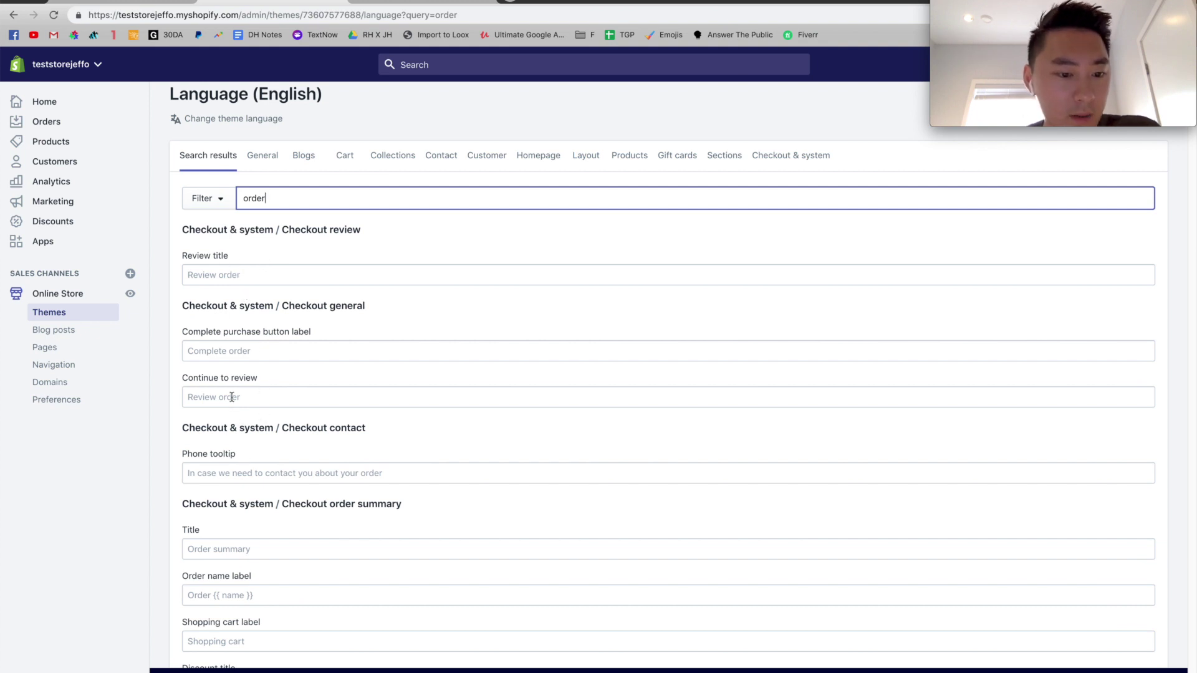
scroll(235, 399, down, 3)
scroll(232, 349, up, 3)
scroll(233, 345, down, 5)
scroll(232, 343, up, 1)
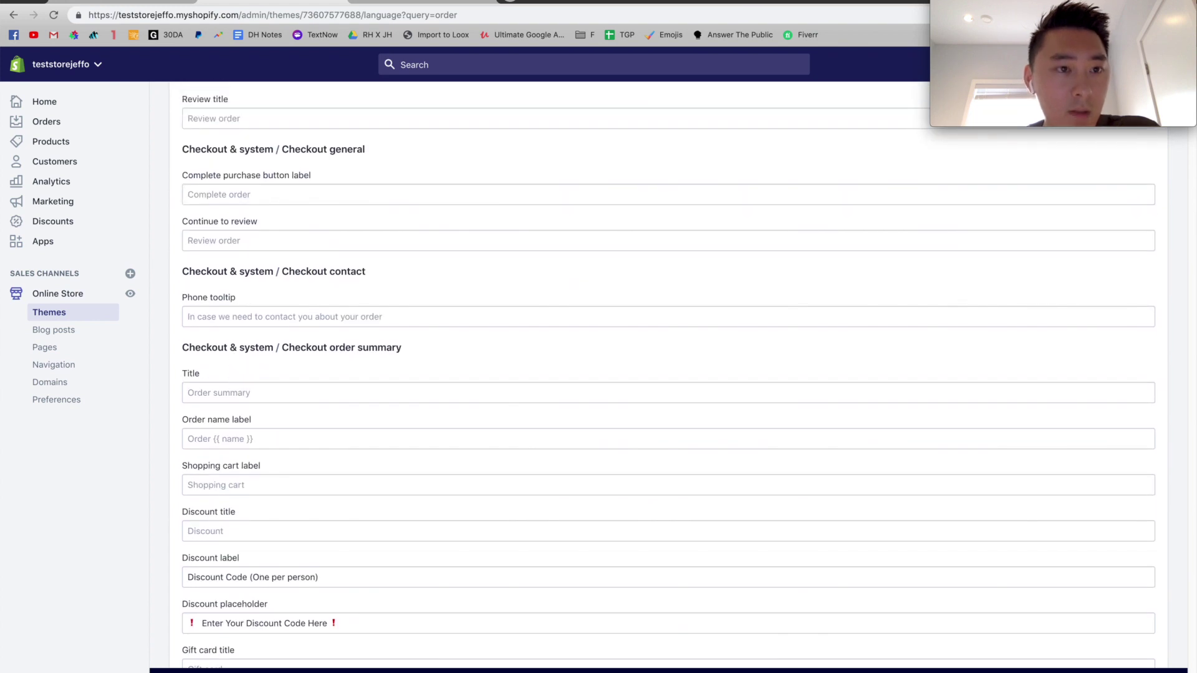
Recheck the Hack 5 "order" instruction in the notes, and compare it with the Checkout general complete purchase button label
key(ctrl+Tab)
double_click(493, 501)
click(522, 485)
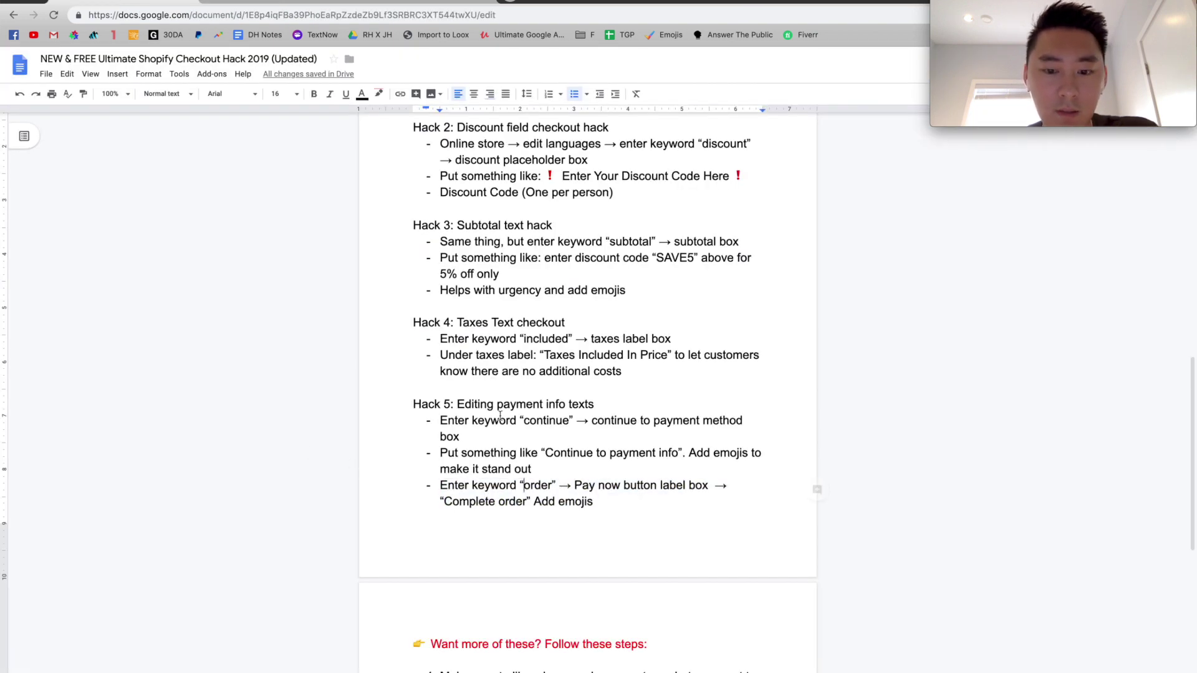
click(306, 5)
scroll(377, 293, up, 4)
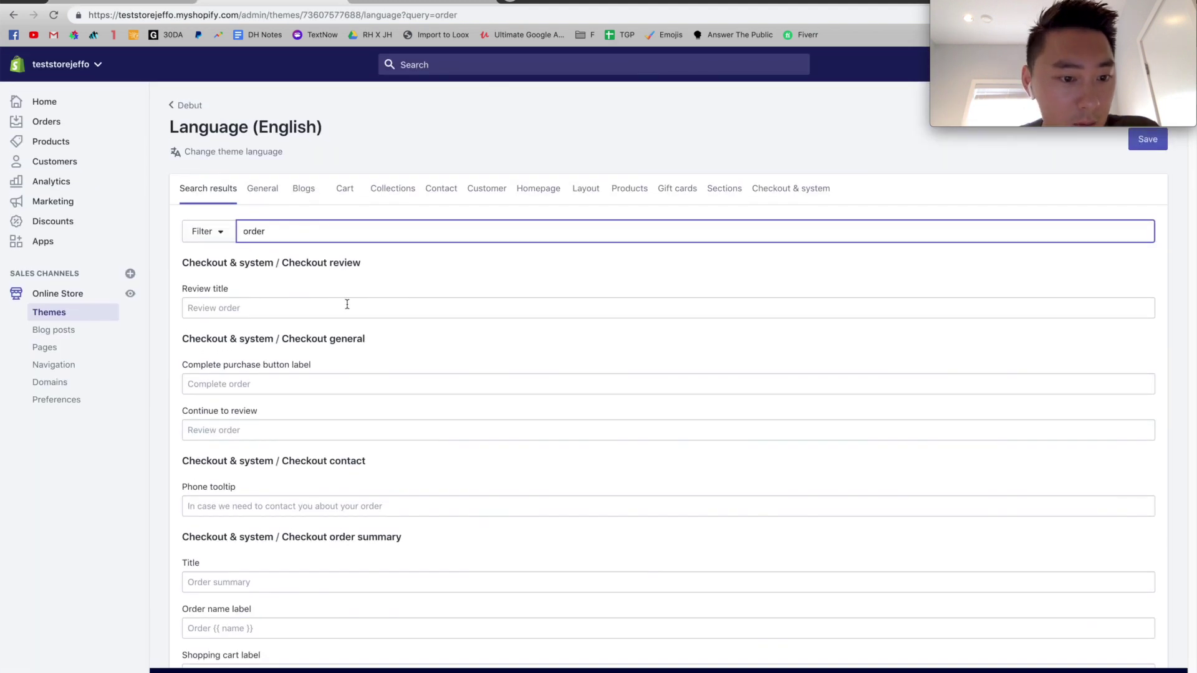
click(291, 387)
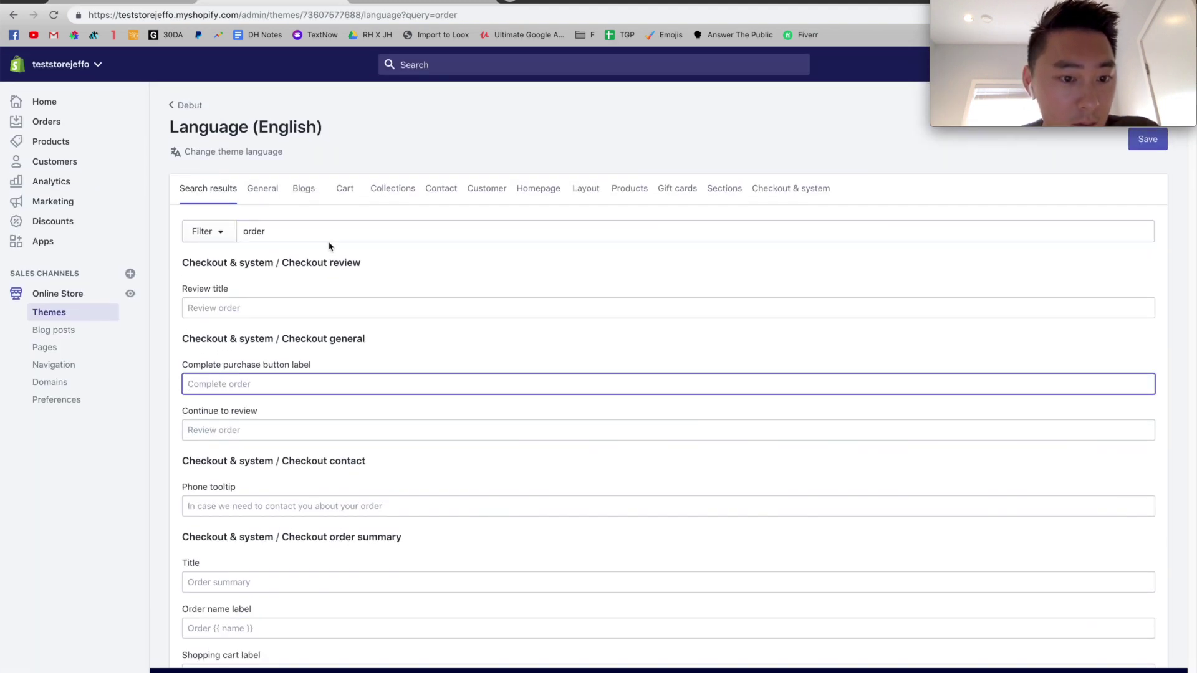
Search the translations for "pay now", try "complete" for comparison, and return to the "pay now" search
double_click(323, 222)
text(payn ow)
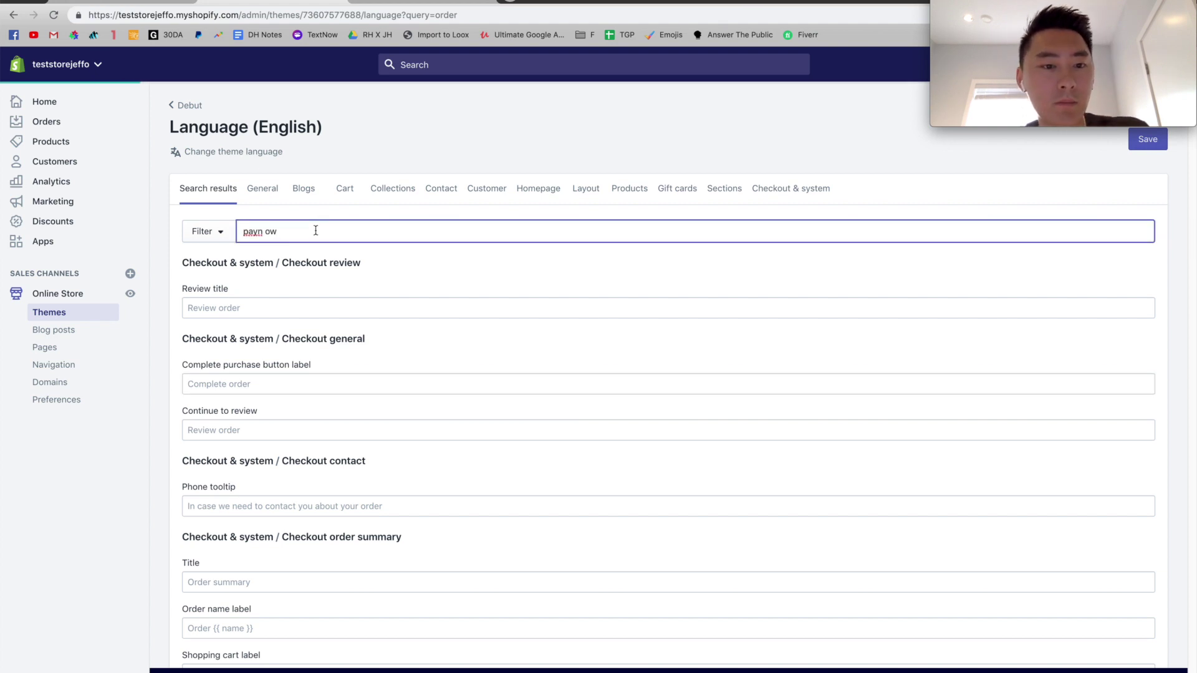
key(super+a)
text(pay now)
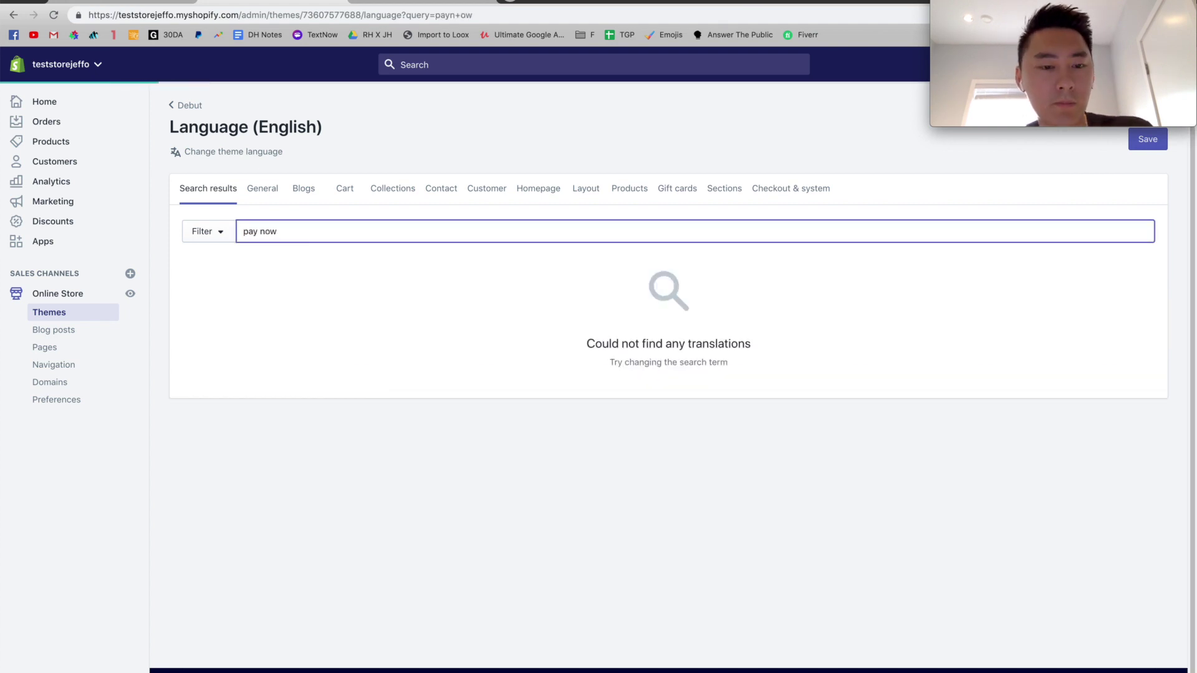
drag(300, 232, 245, 232)
text(complete)
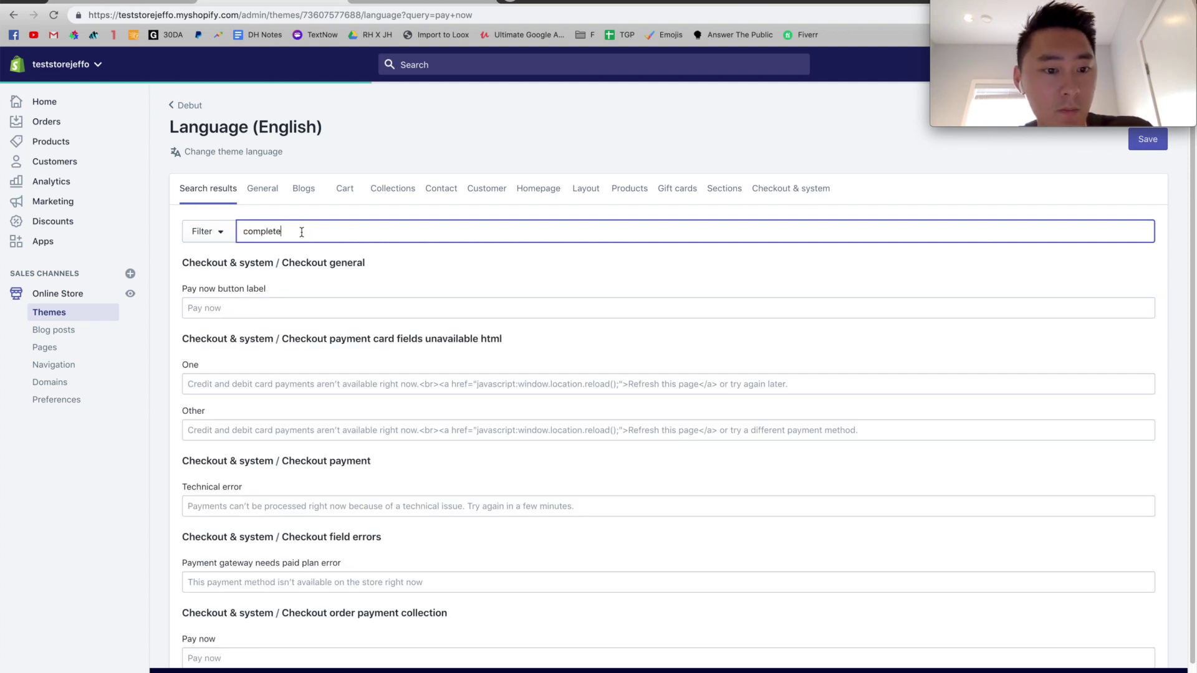
key(super+a)
key(BackSpace)
text(pay now)
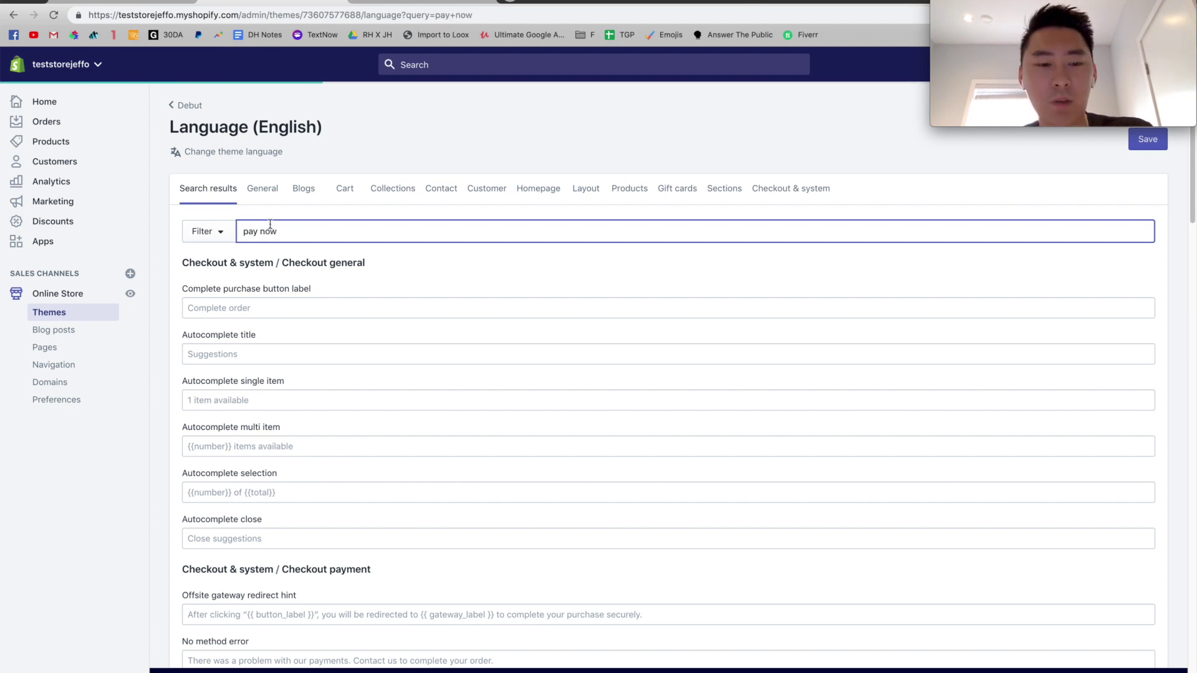
Set the Checkout general Pay now button label to "Complete Order", following the Hack 5 notes
click(262, 306)
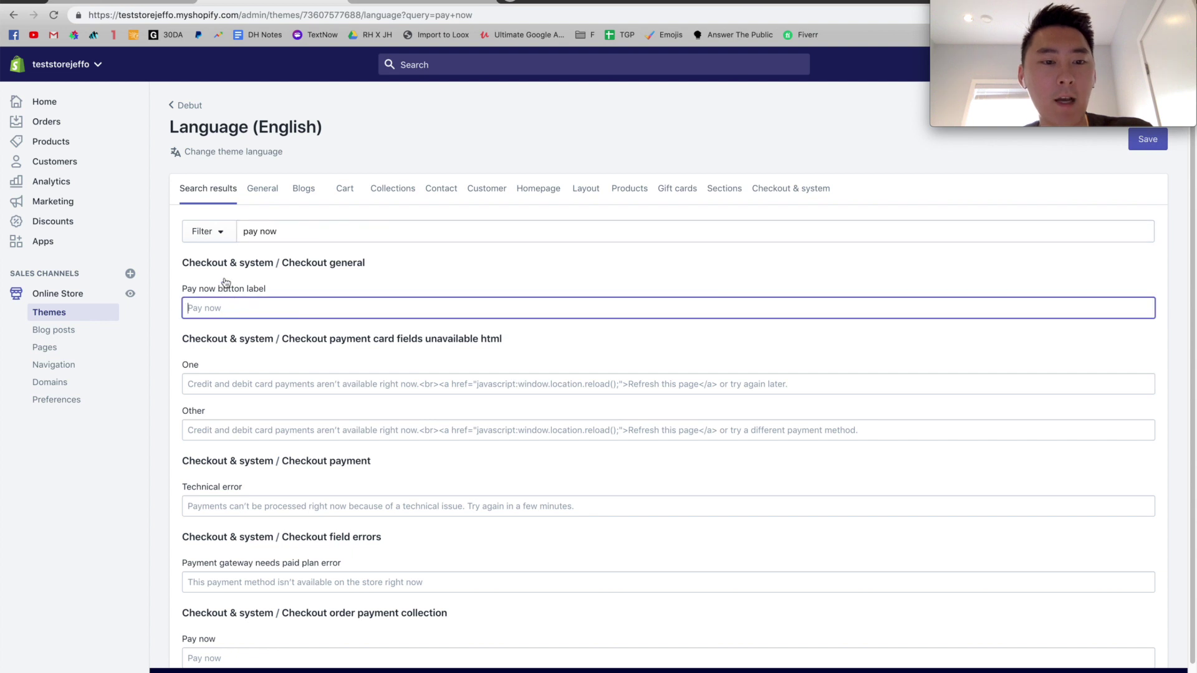
click(152, 5)
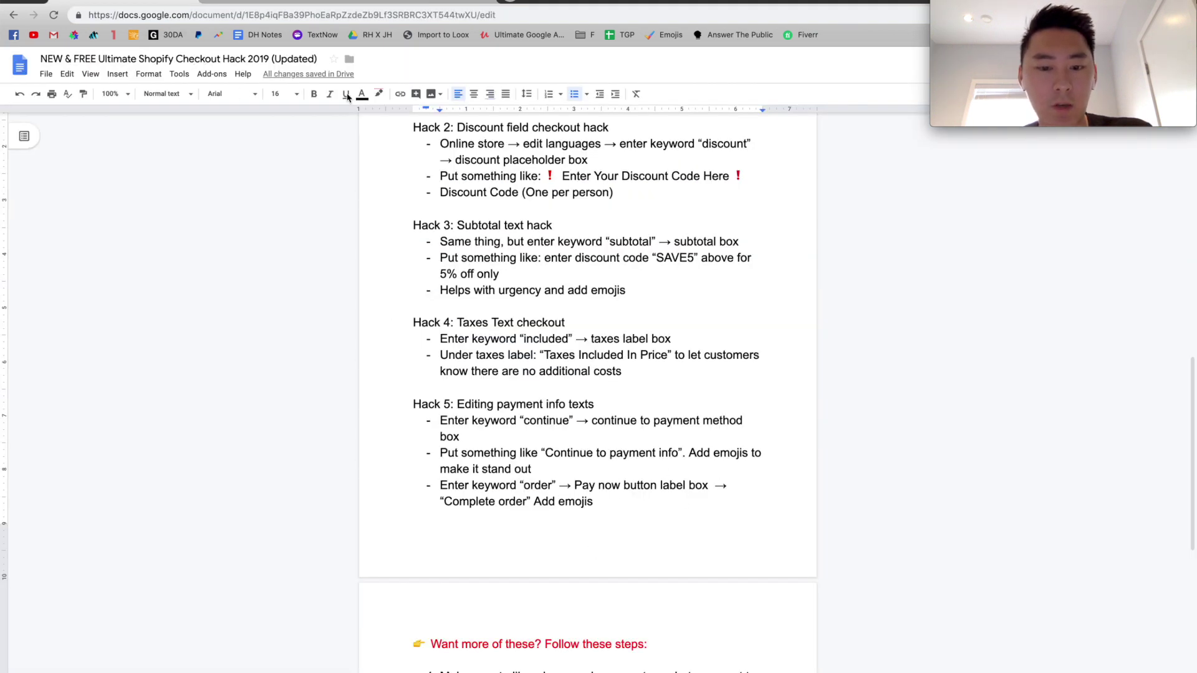
click(298, 3)
text(Complete Order)
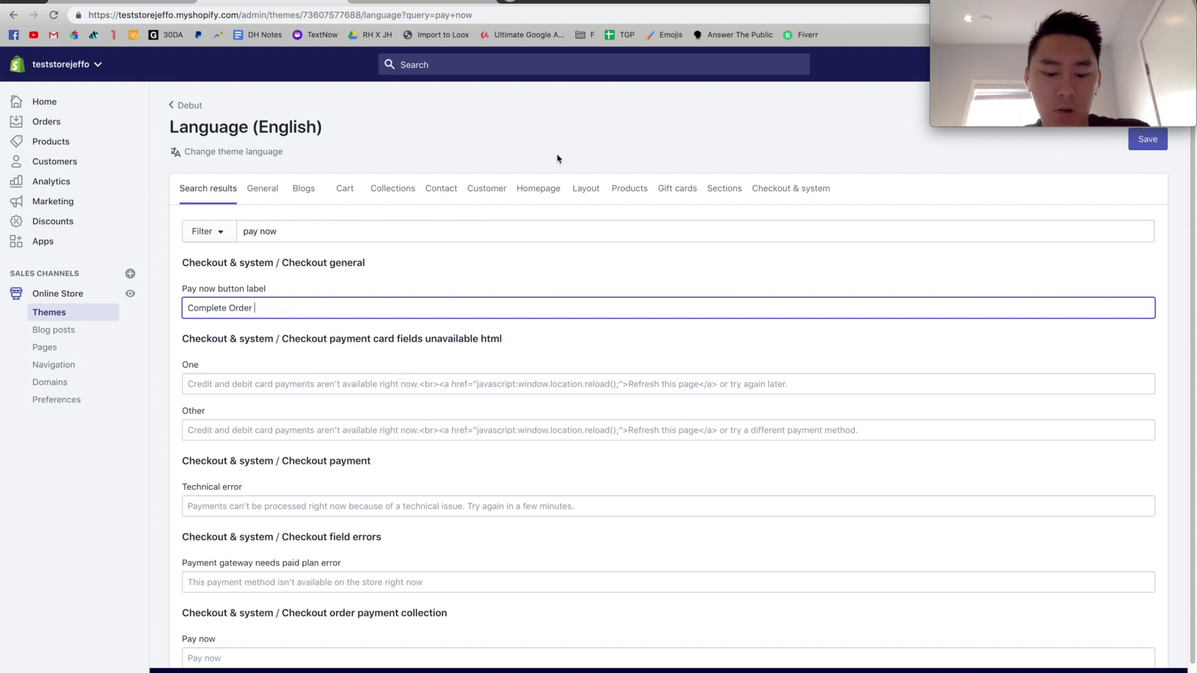
Append the green check mark emoji ✅ to the Pay now button label and save the translations
key(ctrl+super+space)
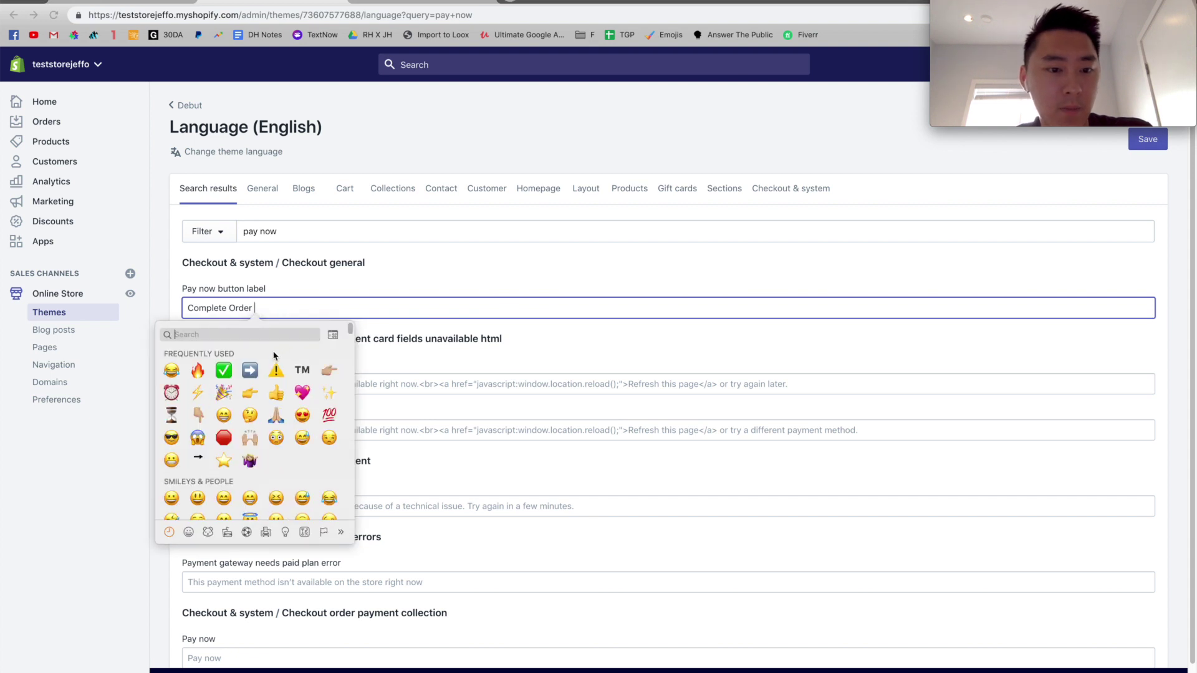
text(tick)
click(236, 339)
key(BackSpace)
key(BackSpace)
key(BackSpace)
key(BackSpace)
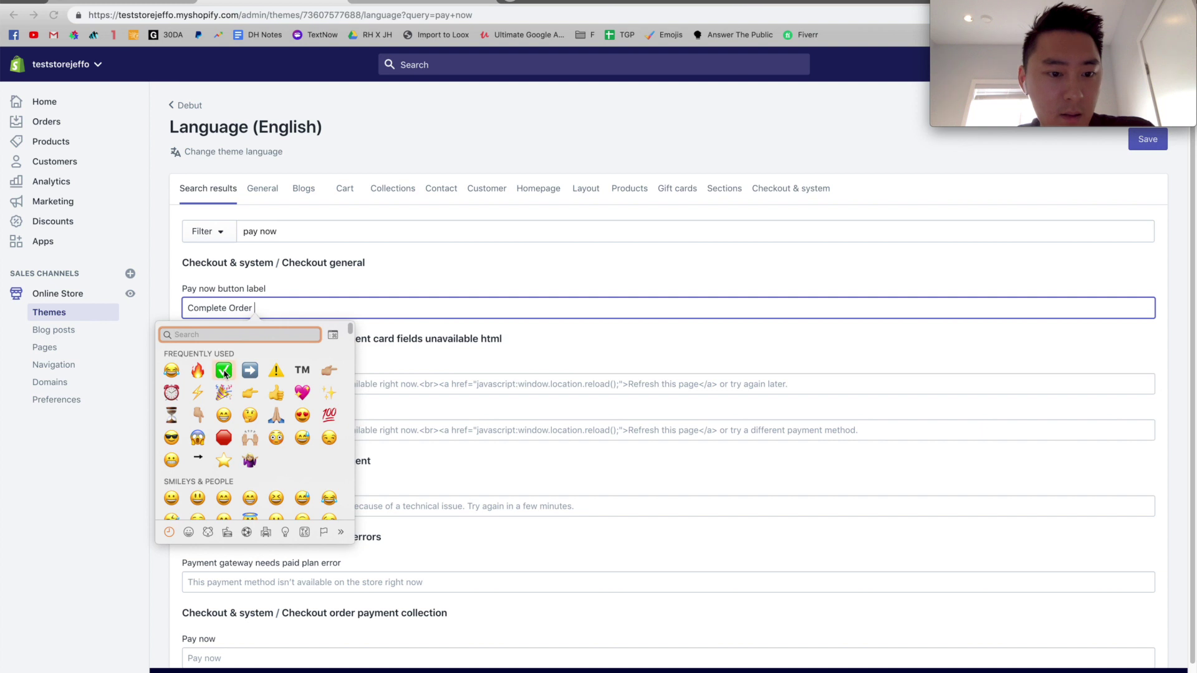
key(Return)
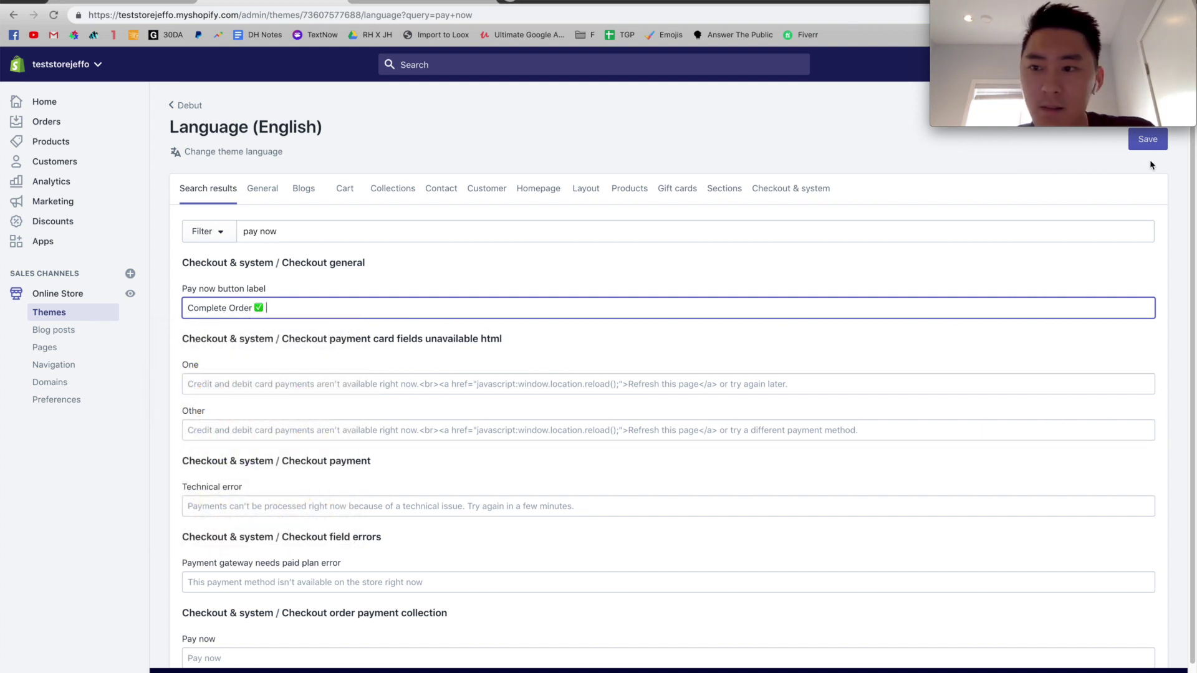
click(1148, 140)
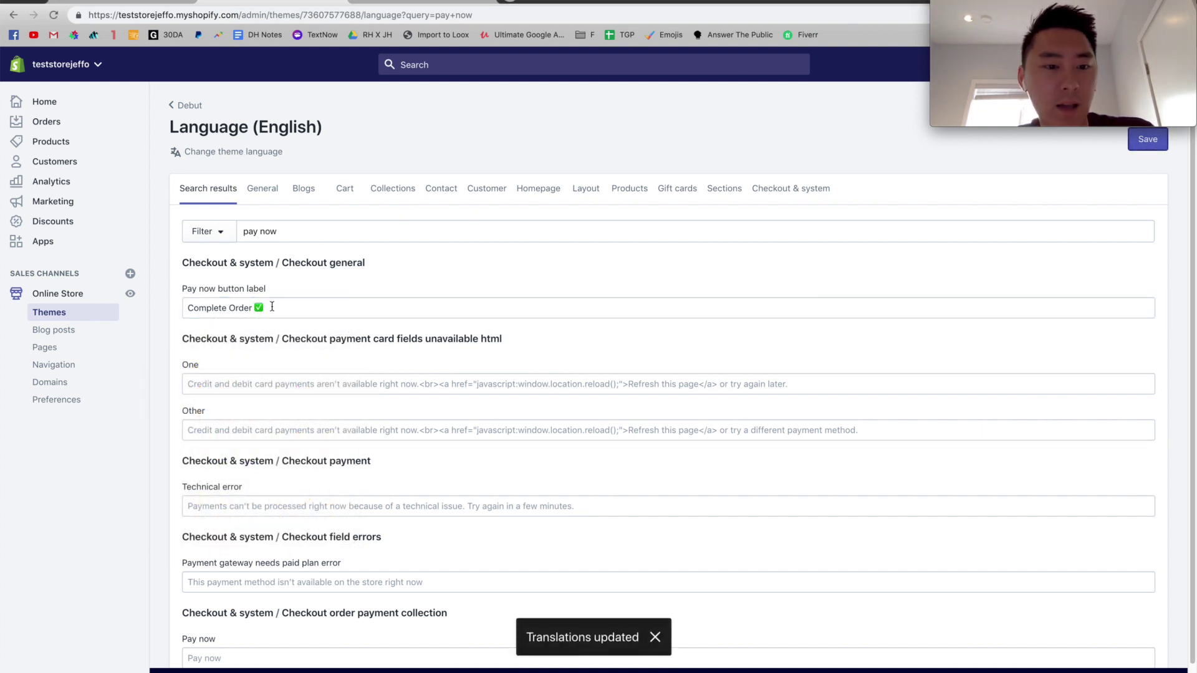
Continue the preview checkout to the payment step and examine the order completion button's text
click(399, 4)
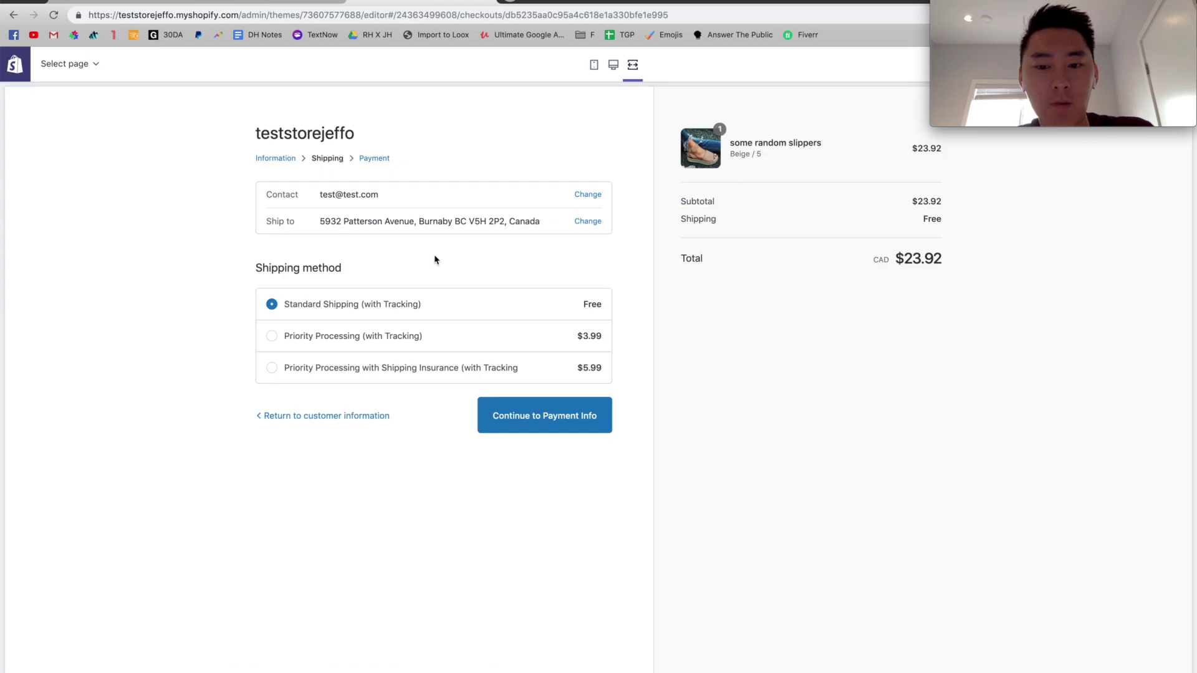
click(508, 428)
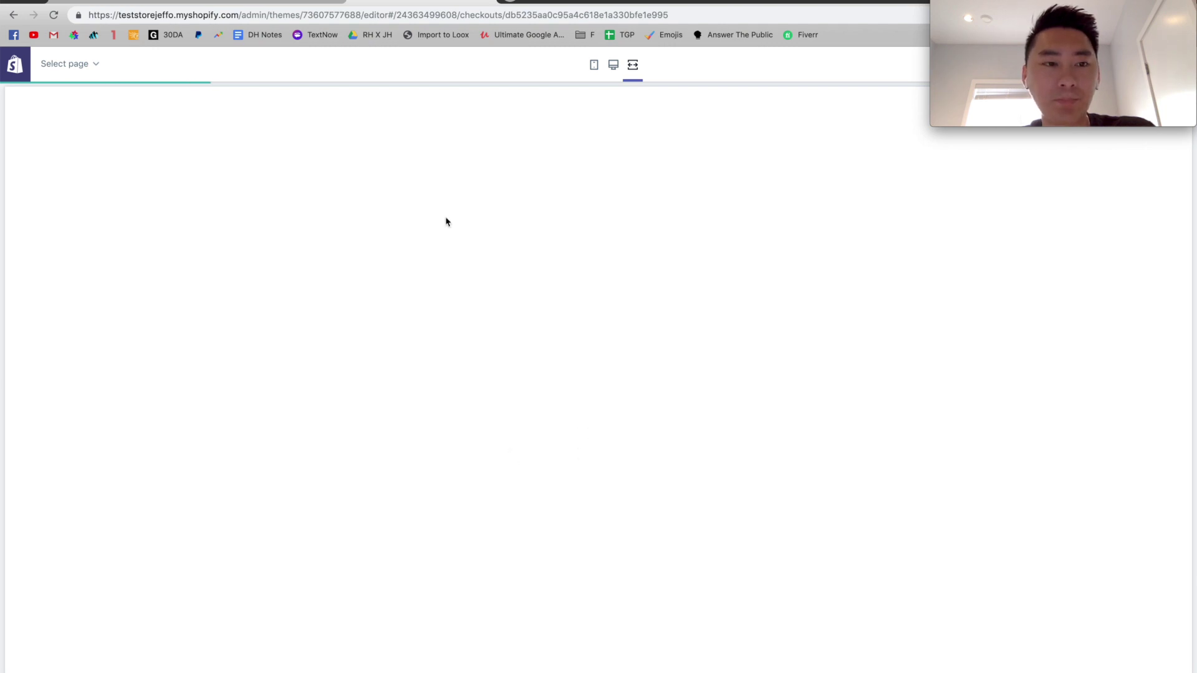
scroll(652, 427, down, 2)
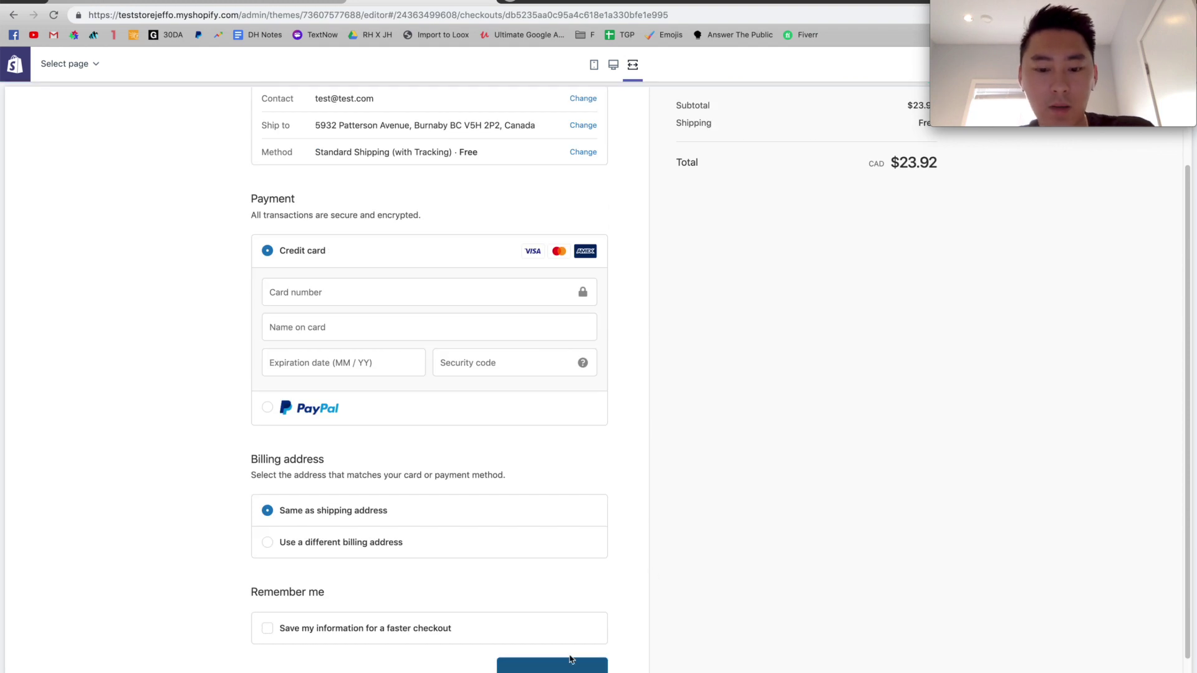
scroll(569, 657, down, 1)
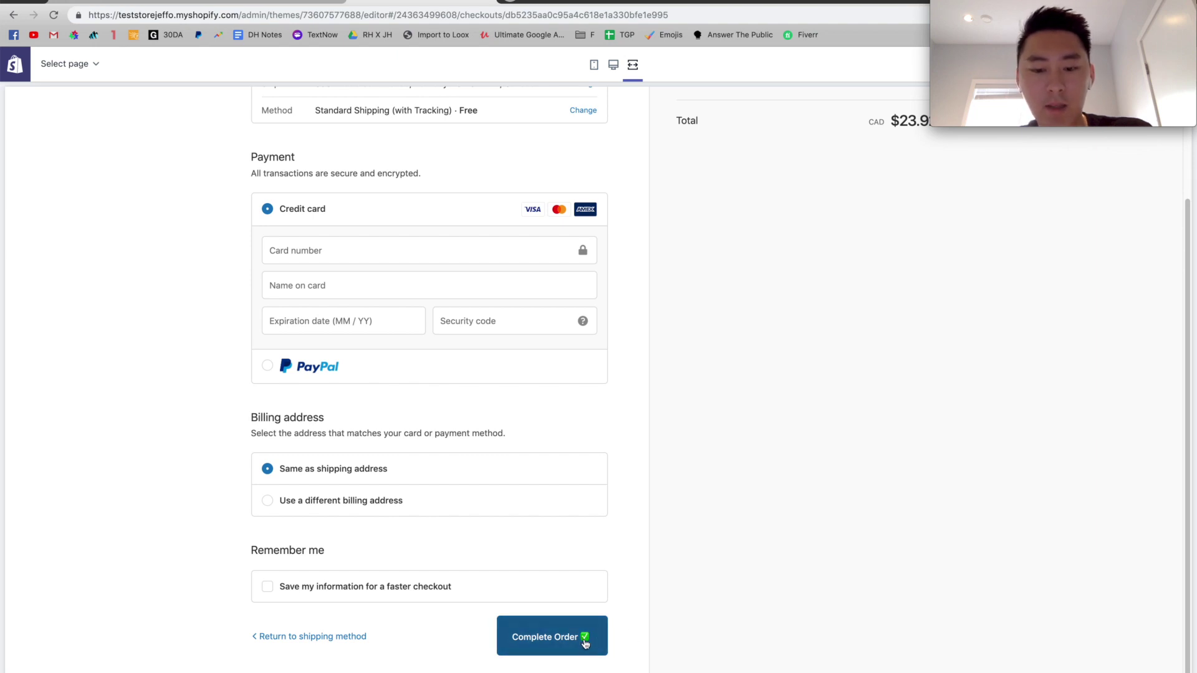
scroll(677, 607, up, 1)
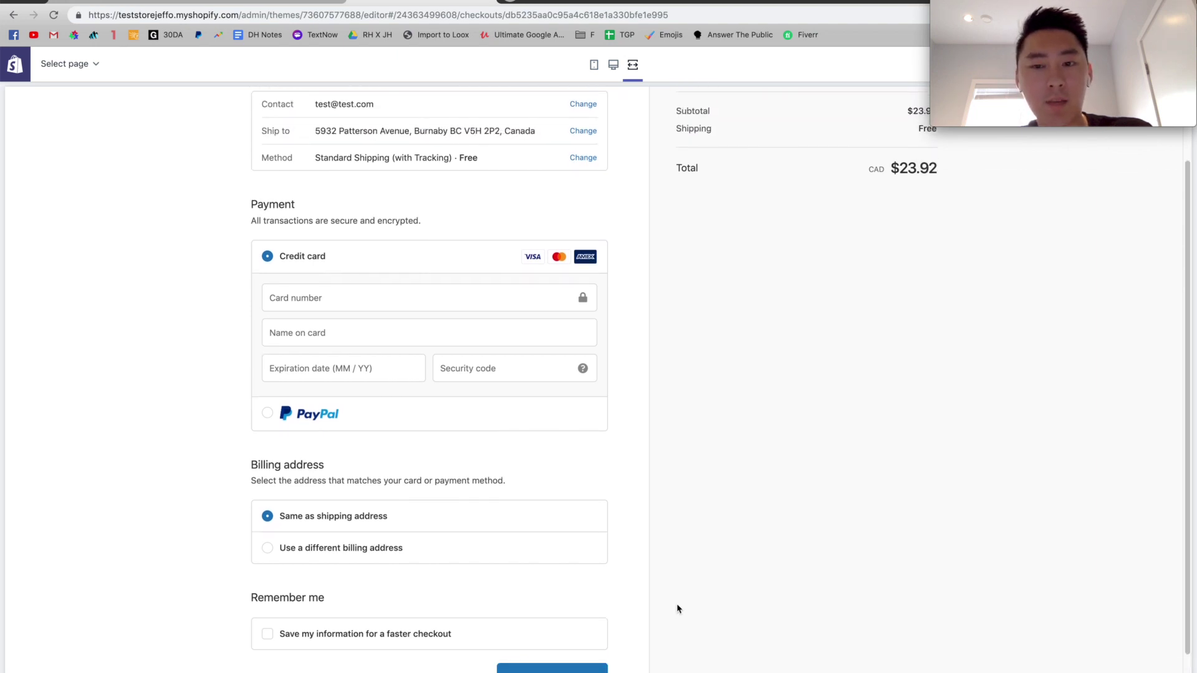
scroll(663, 612, down, 1)
scroll(642, 615, up, 3)
scroll(648, 562, down, 1)
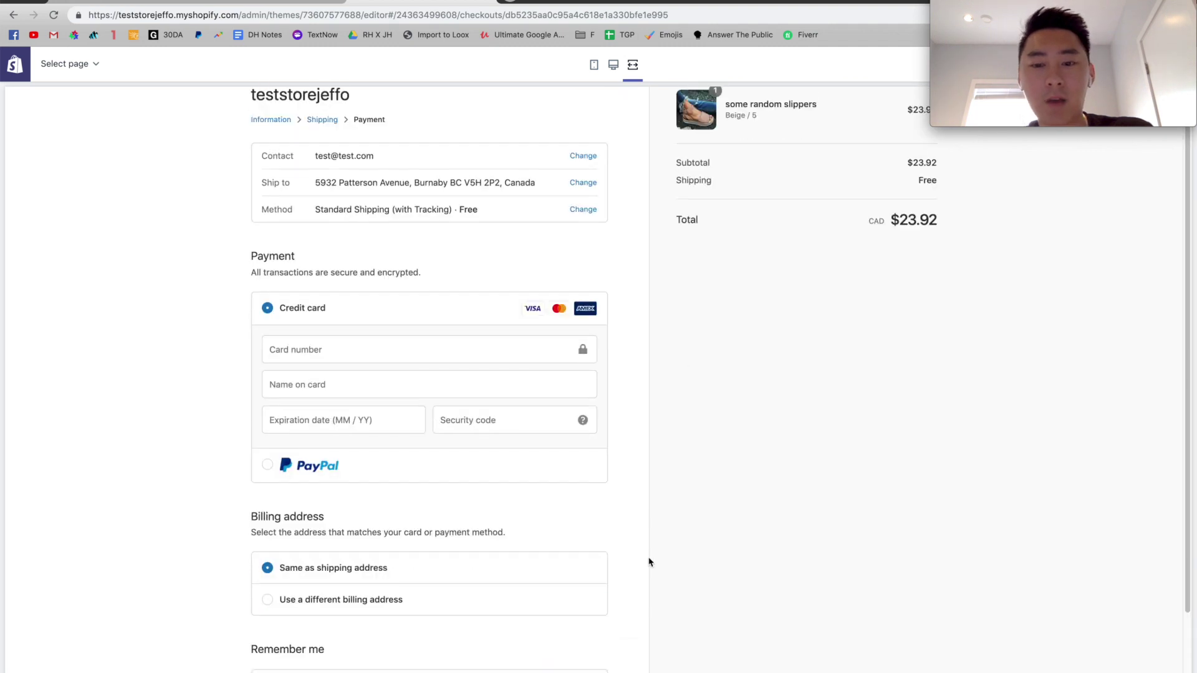
scroll(649, 562, down, 2)
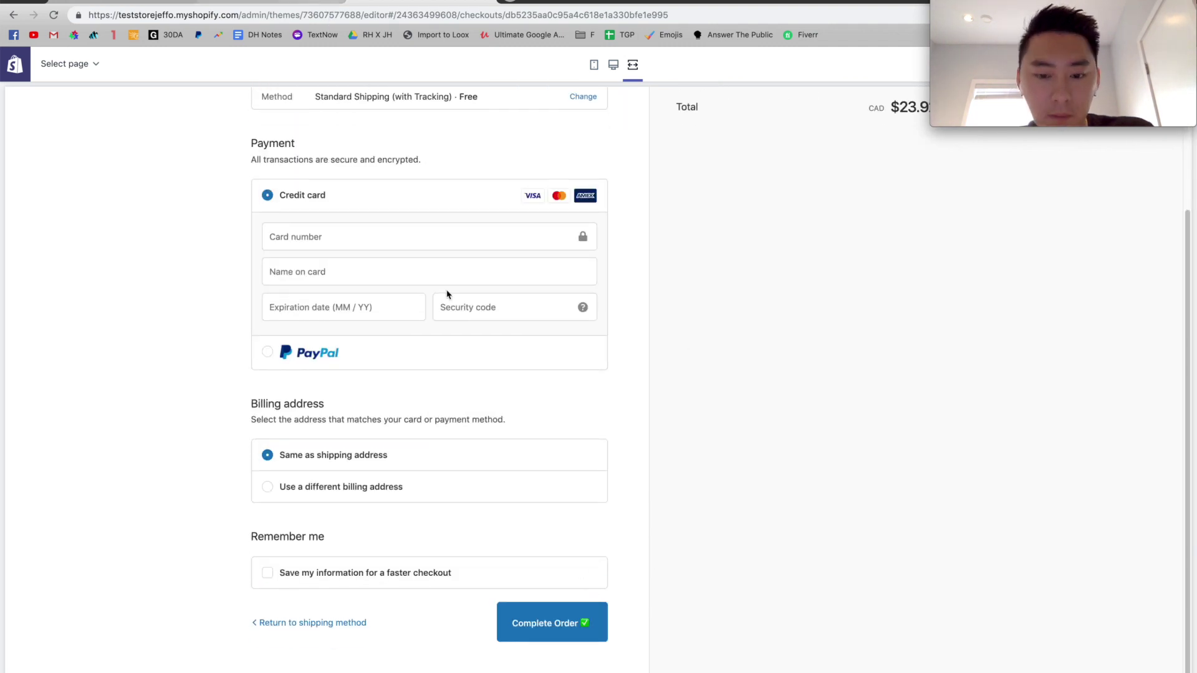
Return to the Google Docs notes and review the instructions from Hack 5 back up to Hack 1
key(ctrl+Tab)
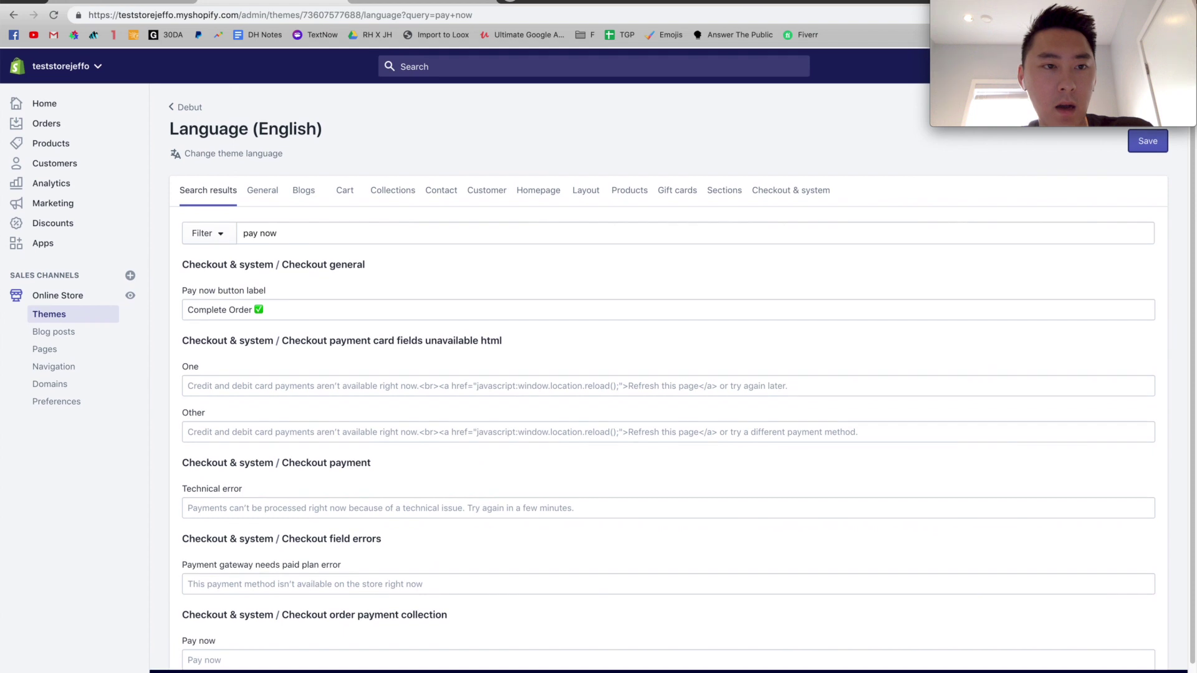
key(ctrl+Tab)
triple_click(506, 478)
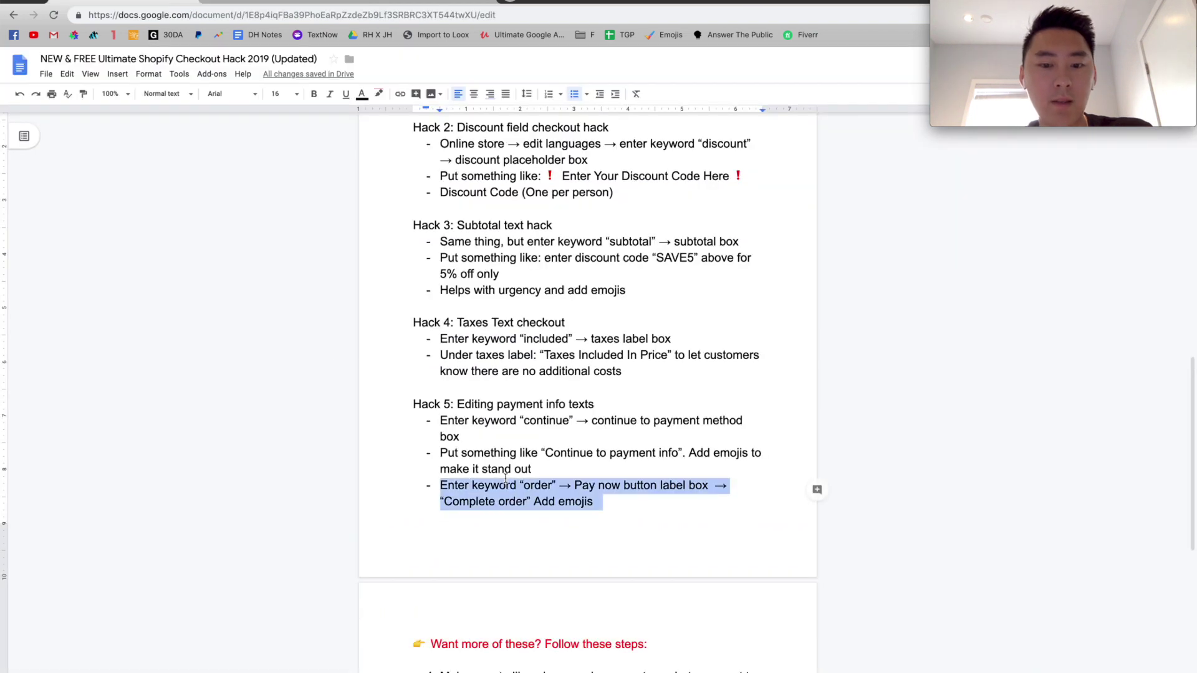
scroll(549, 458, down, 1)
click(549, 458)
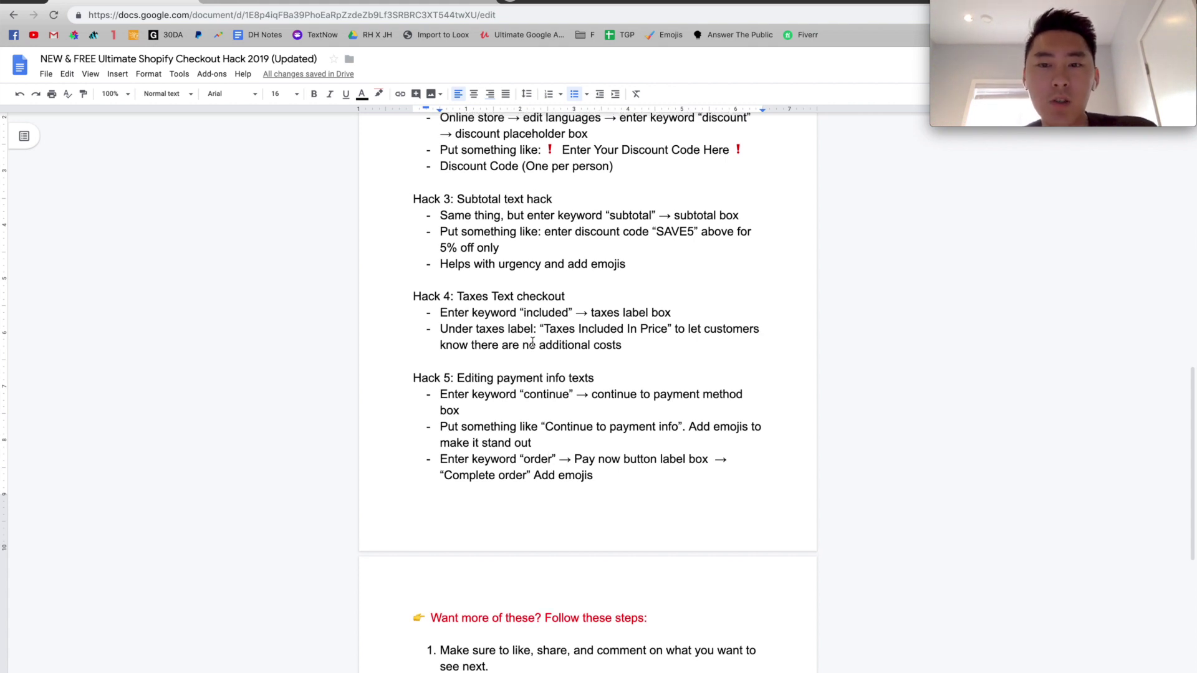
scroll(533, 342, up, 1)
click(747, 182)
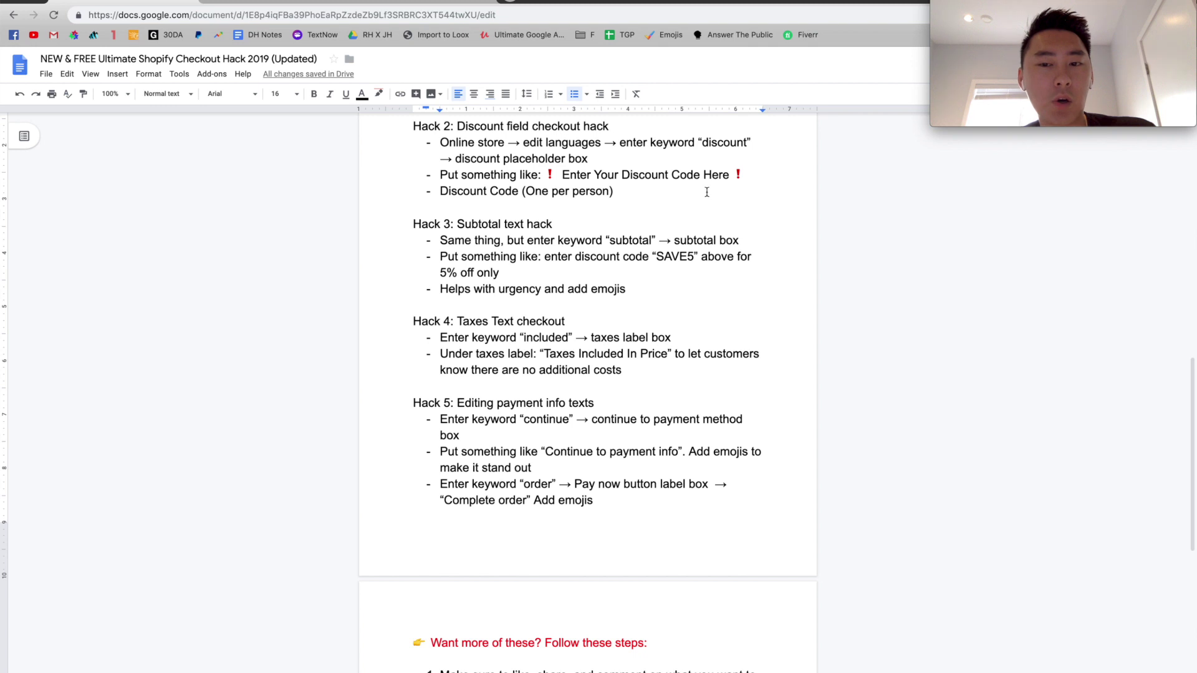
triple_click(654, 176)
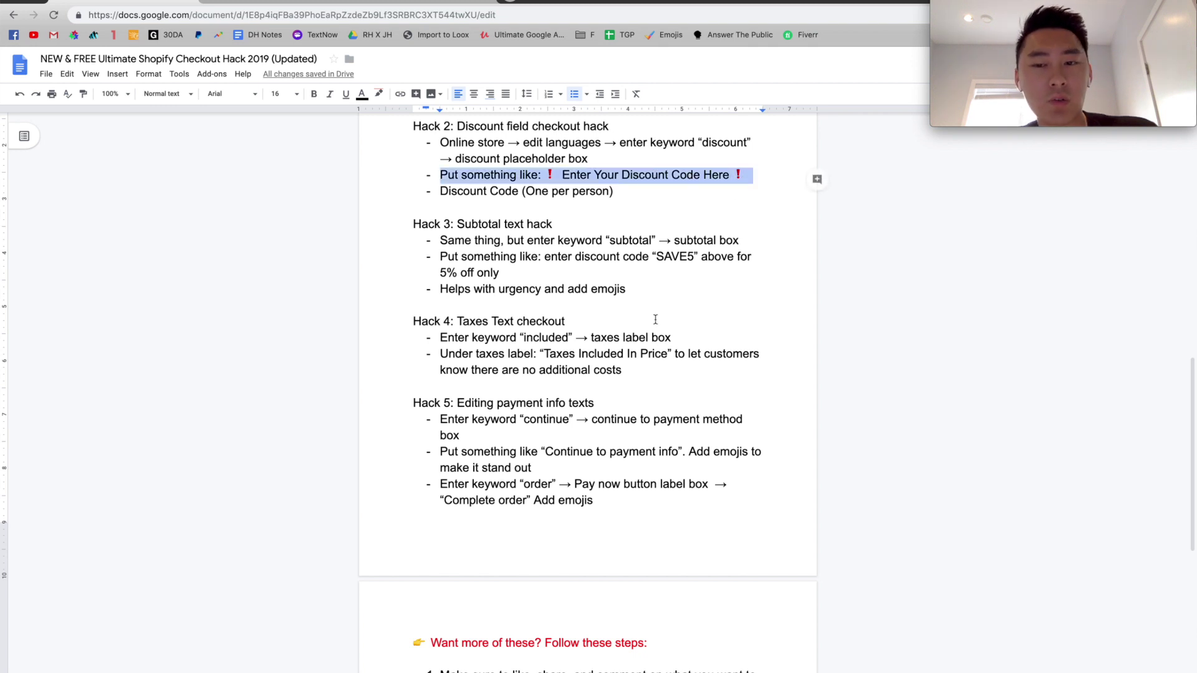
click(655, 318)
scroll(522, 187, up, 2)
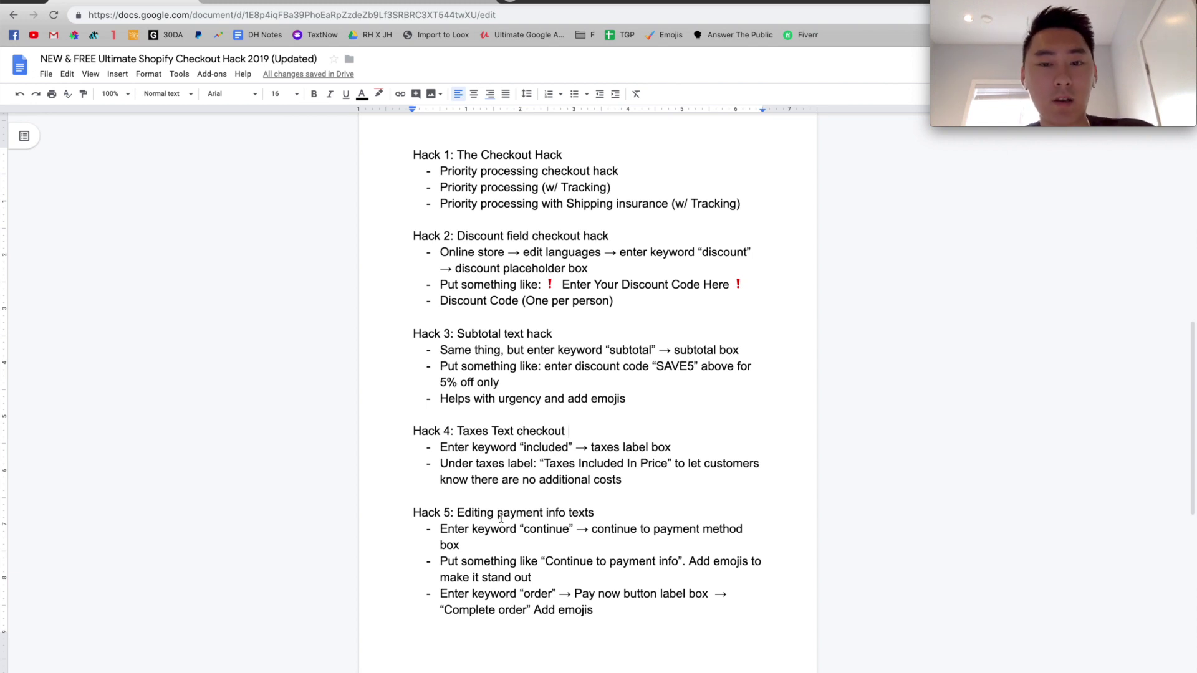
scroll(501, 517, up, 3)
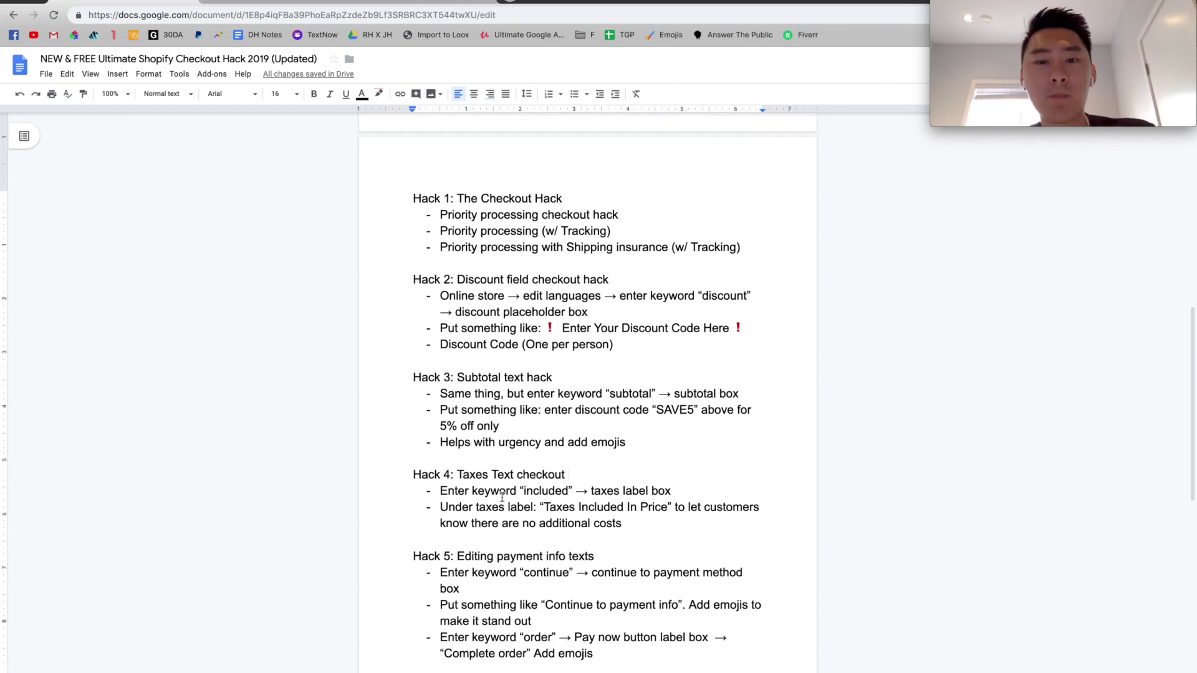
Review the Hack 1 notes on priority processing with tracking and shipping insurance, highlighting the relevant lines
triple_click(490, 217)
click(518, 227)
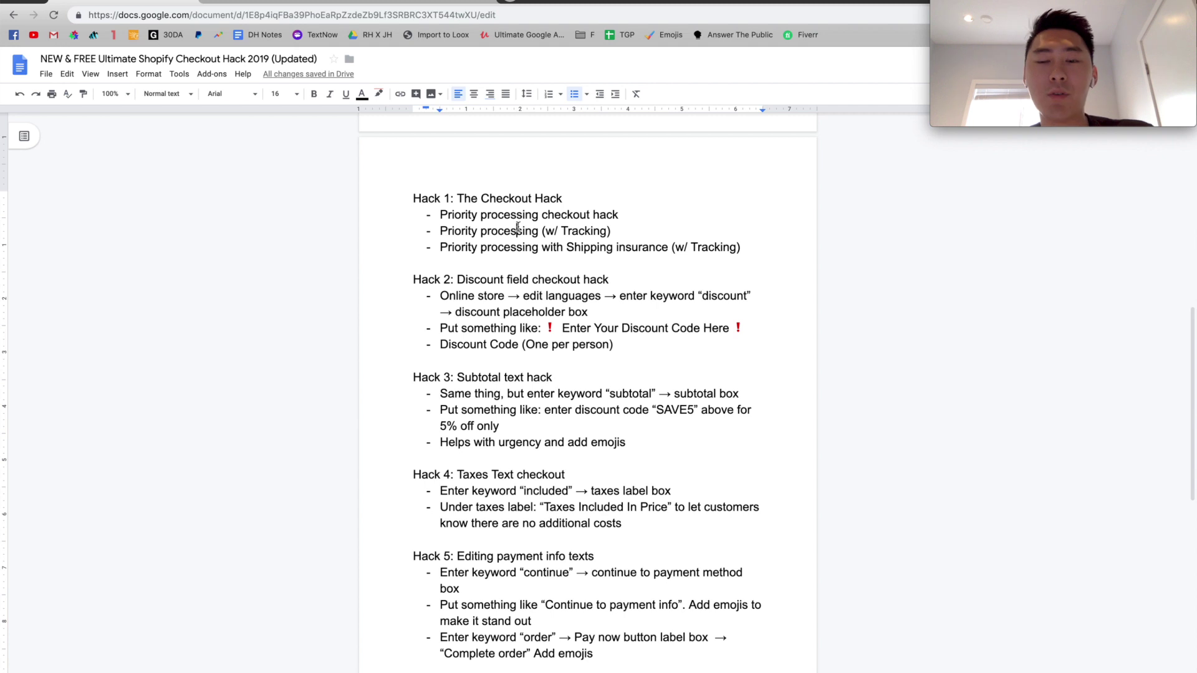
scroll(518, 227, down, 1)
triple_click(535, 240)
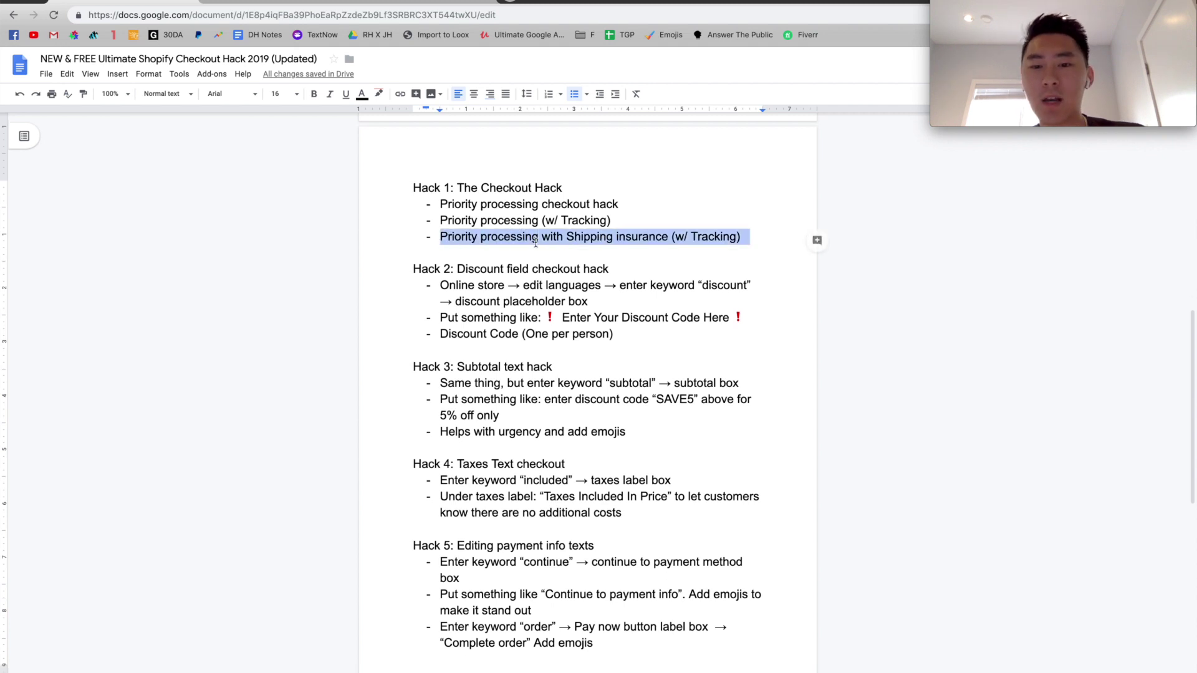
click(536, 239)
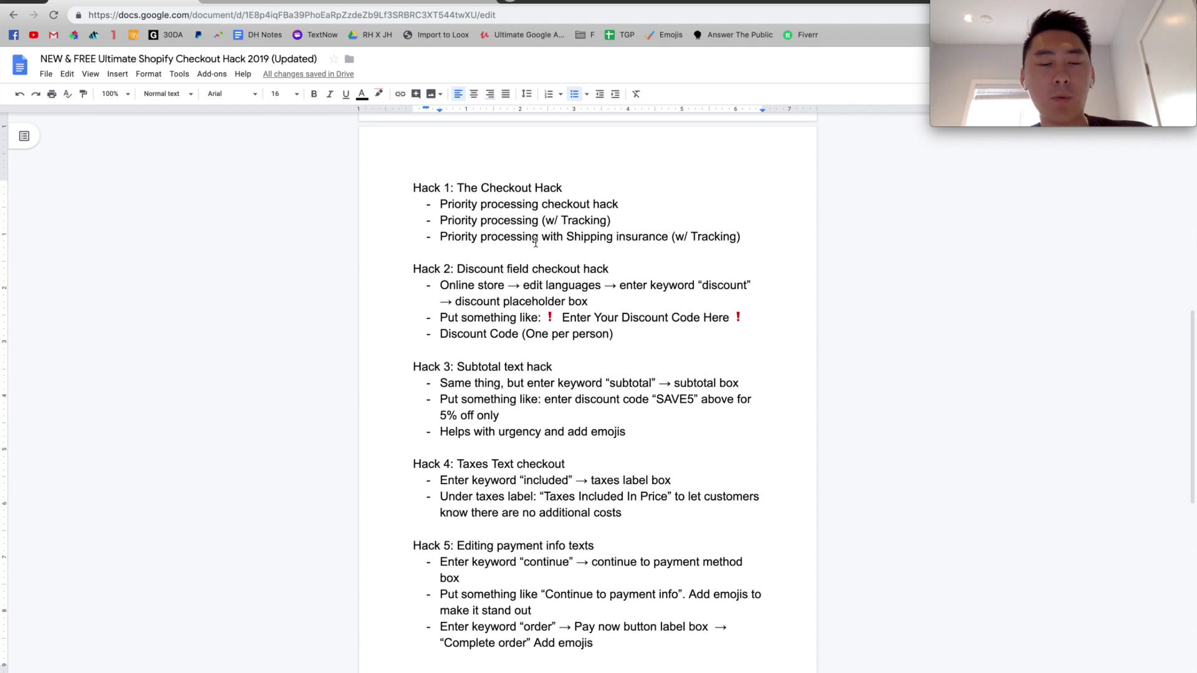
Review the notes from Hack 2 through Hack 5, down to the "Want more of these? Follow these steps:" section
scroll(535, 242, down, 2)
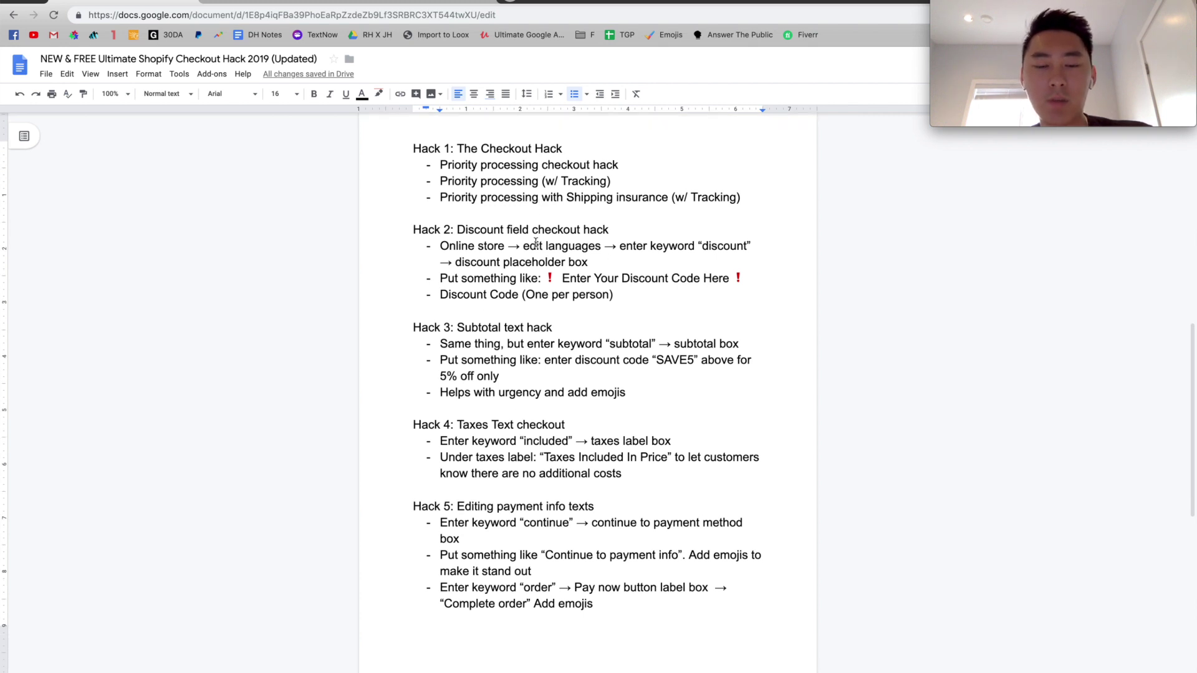
scroll(535, 242, down, 2)
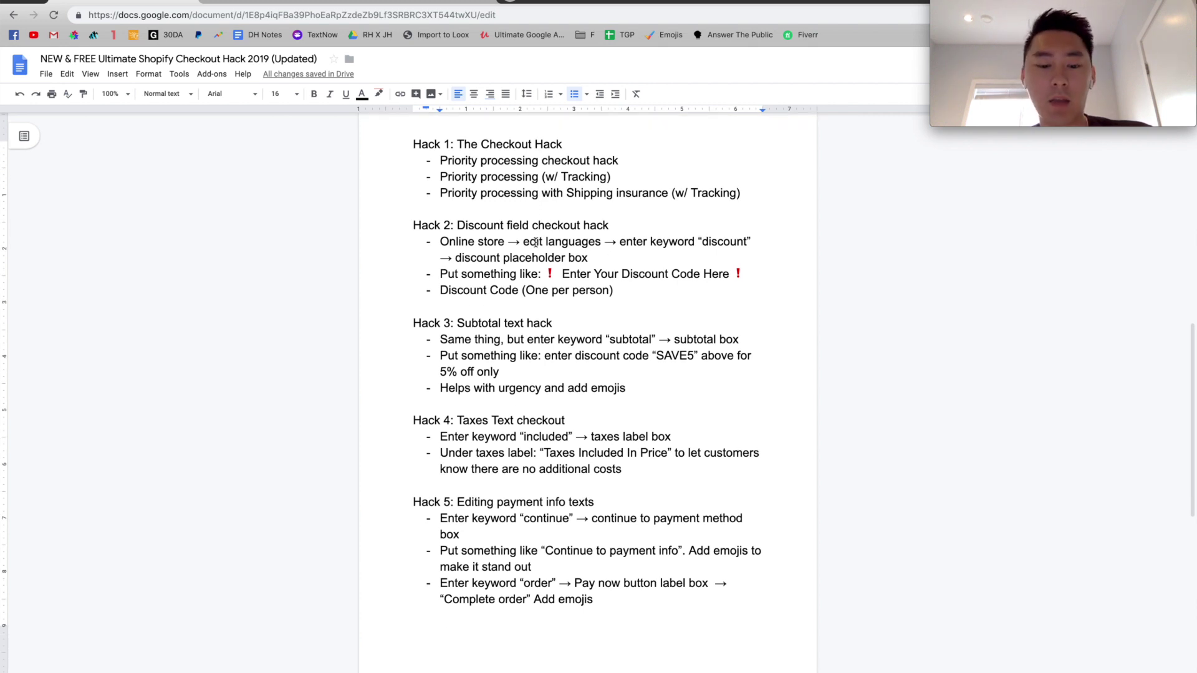
scroll(536, 242, down, 3)
scroll(535, 240, up, 5)
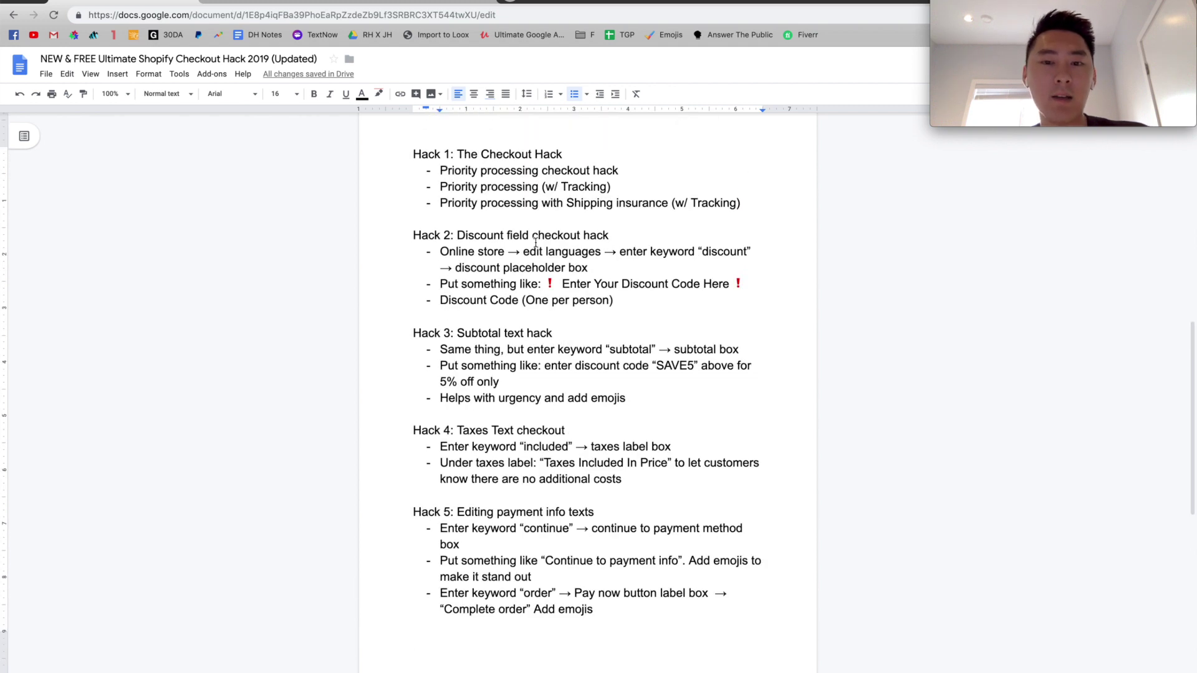
scroll(542, 186, down, 3)
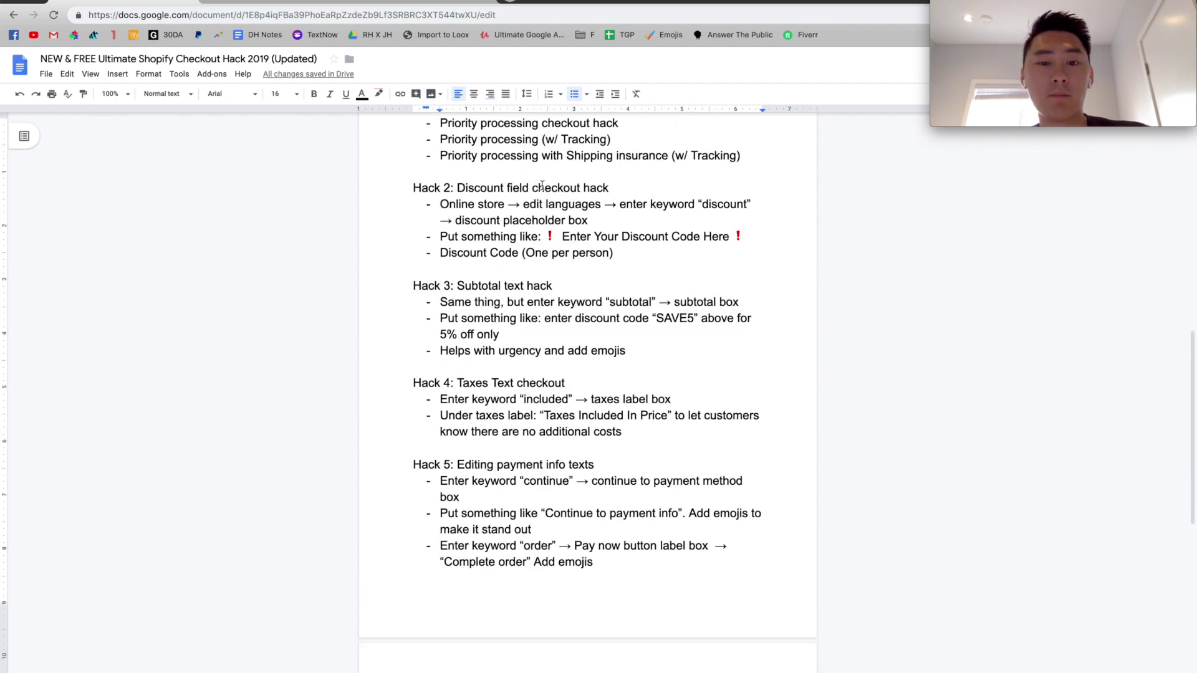
scroll(541, 186, down, 4)
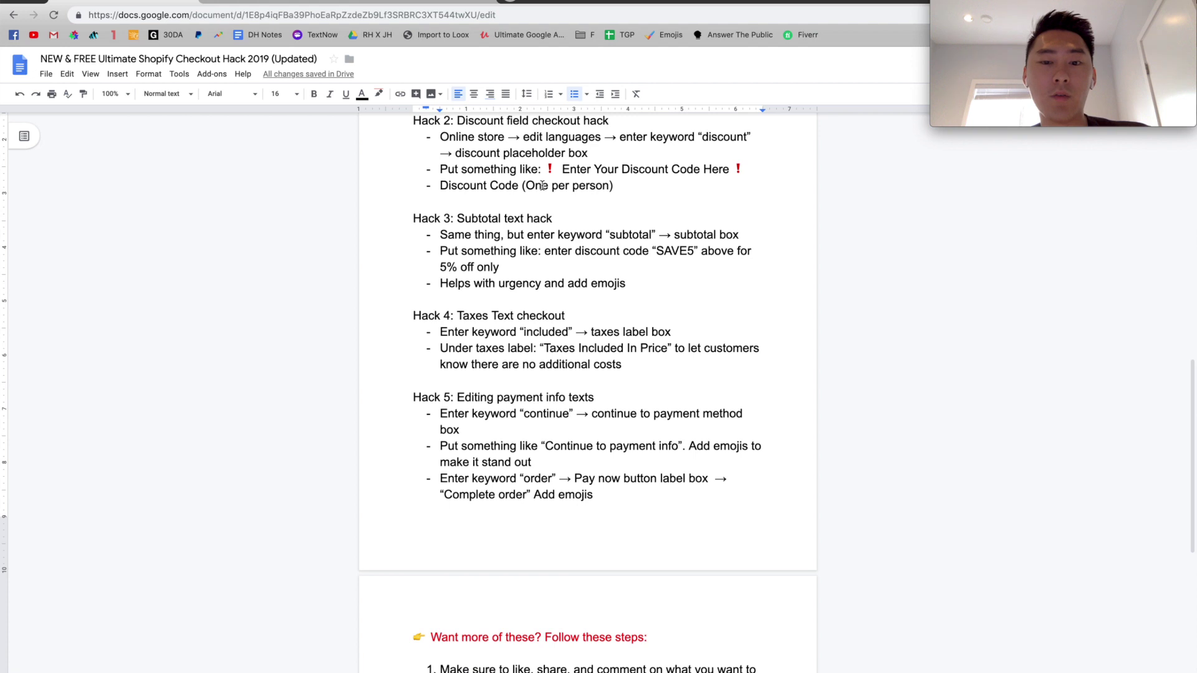
scroll(543, 186, down, 4)
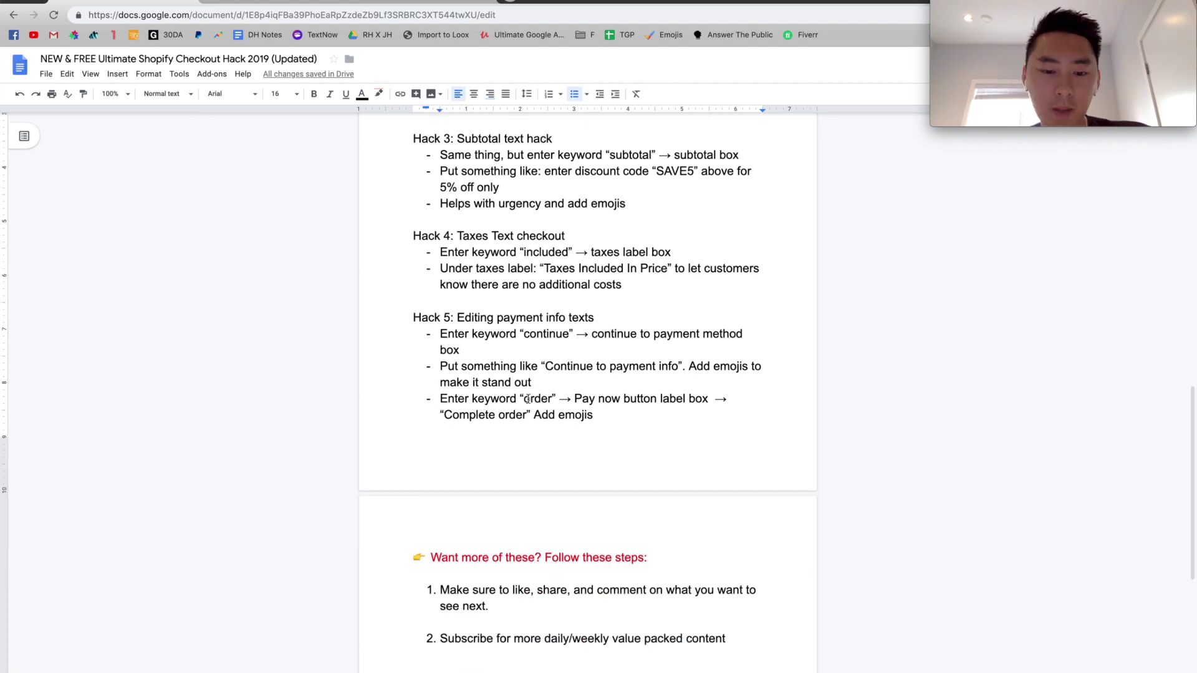
scroll(528, 399, down, 4)
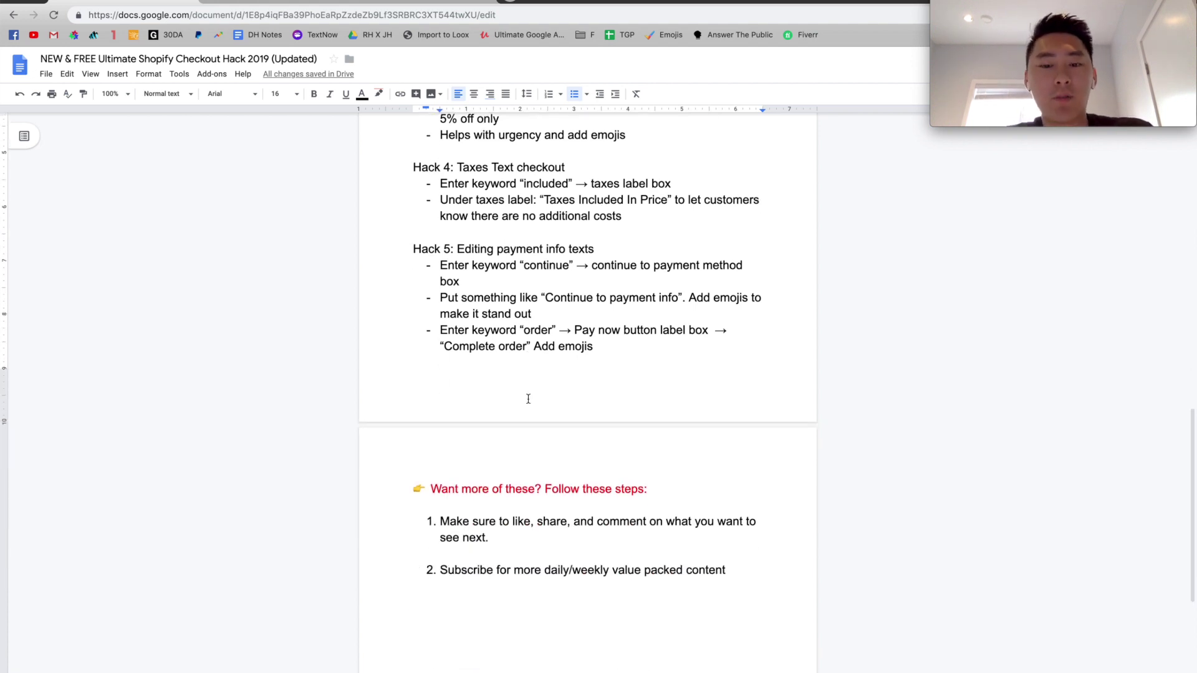